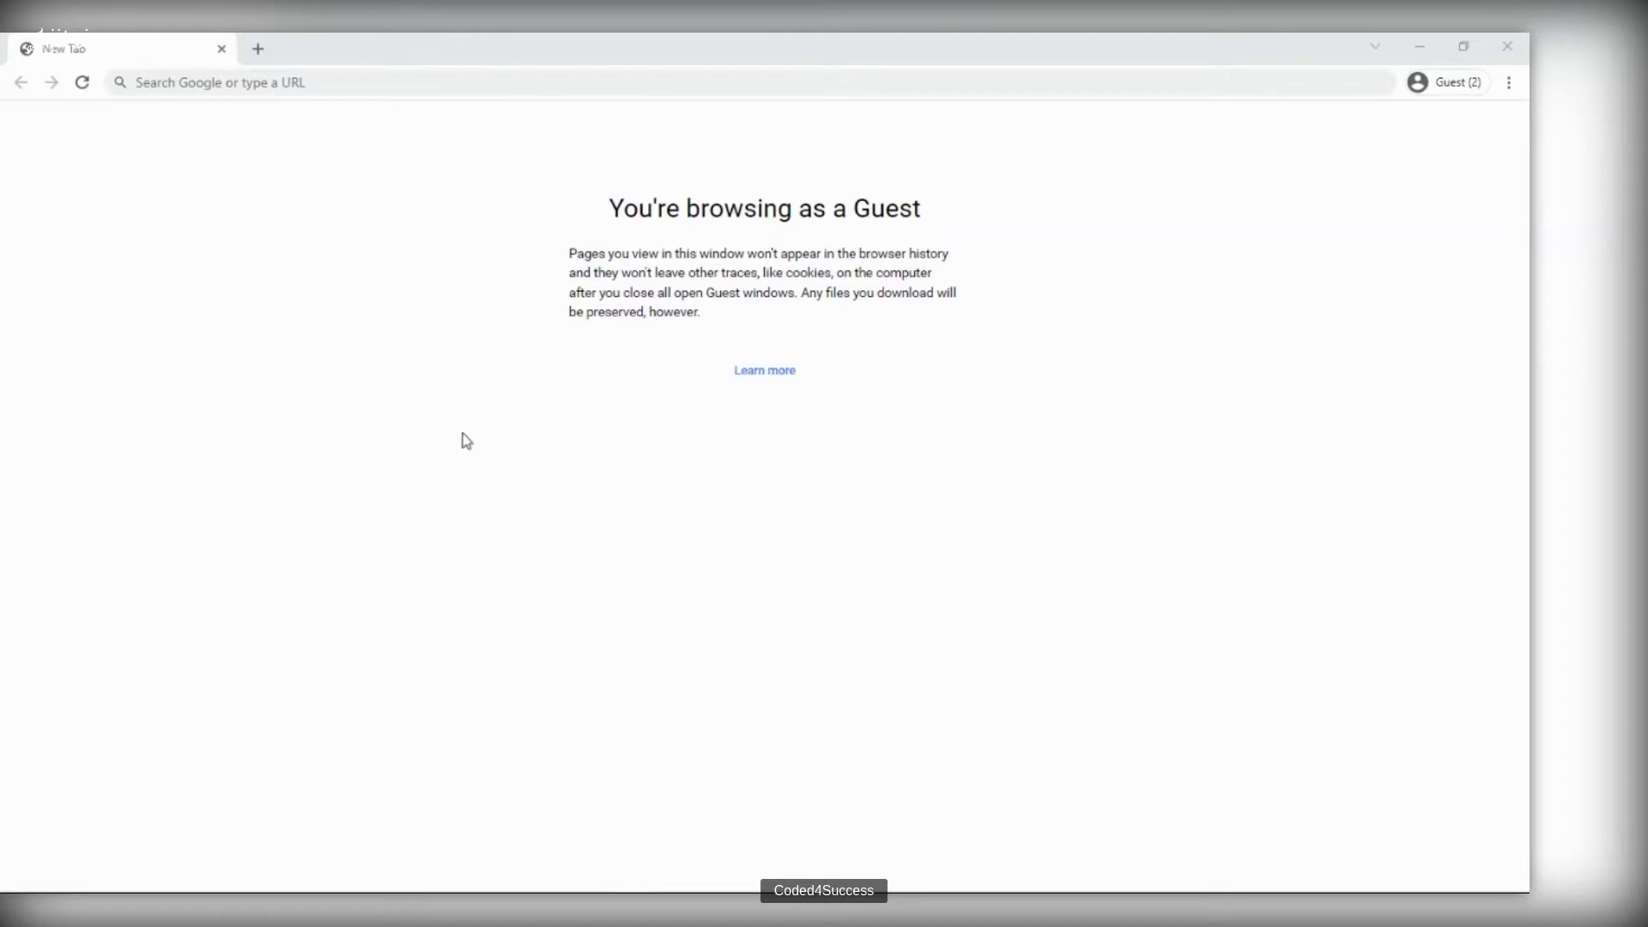
Step: Enter openLP.org in the Chrome address bar to load the OpenLP homepage
{"action": "left_click", "coordinate": [314, 89]}
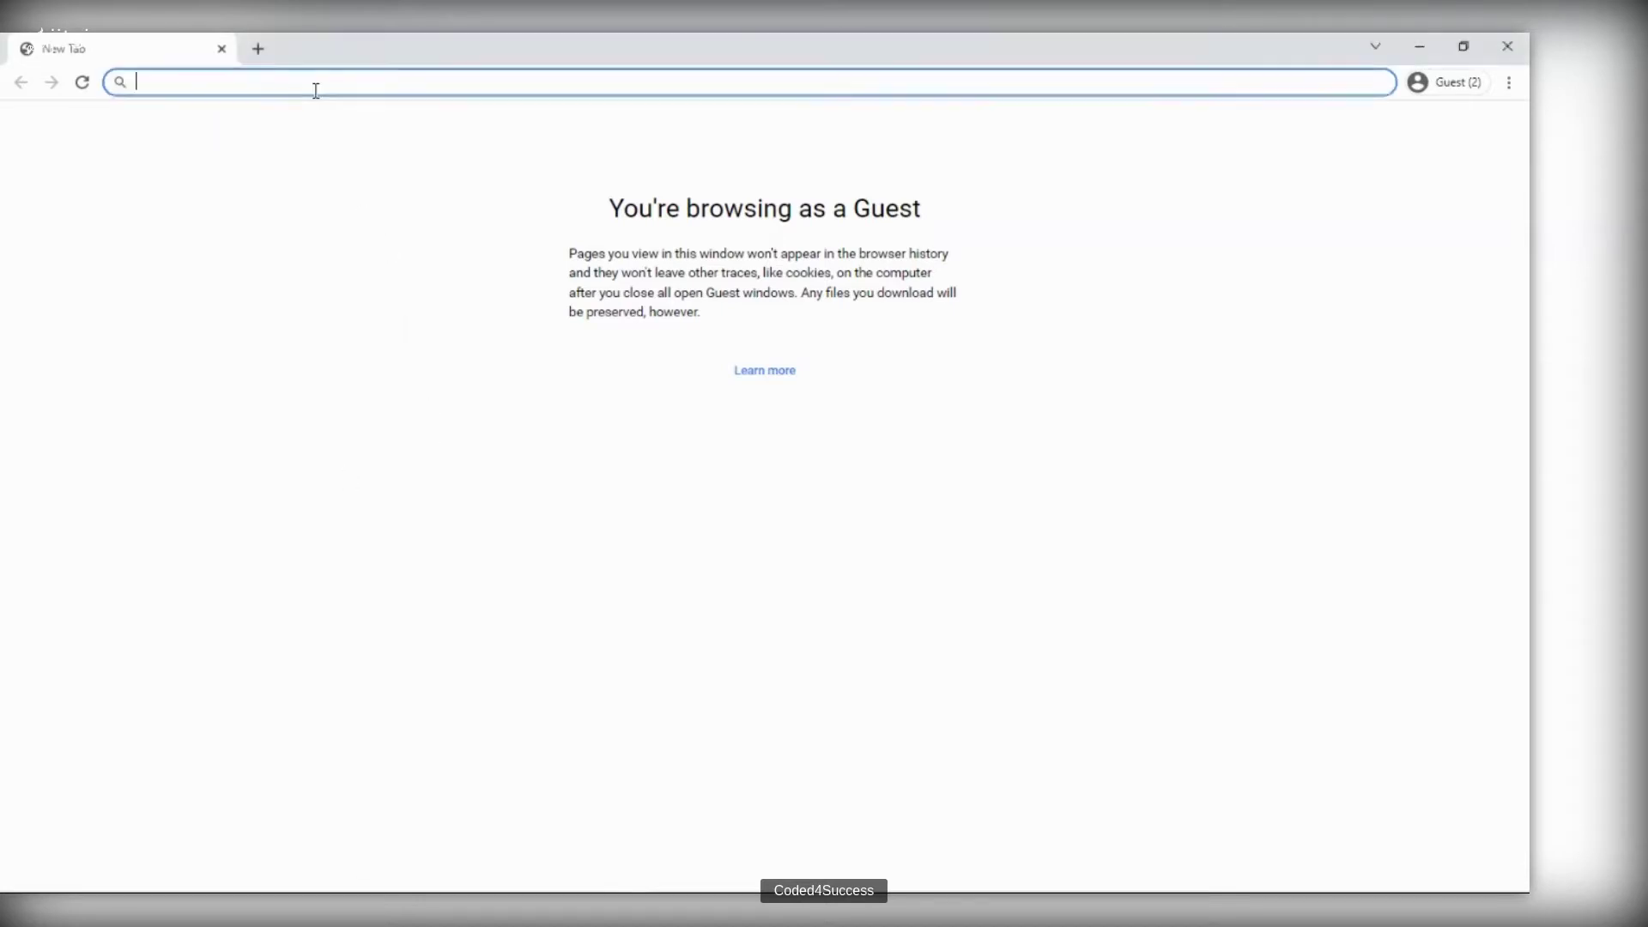
{"action": "type", "text": "open"}
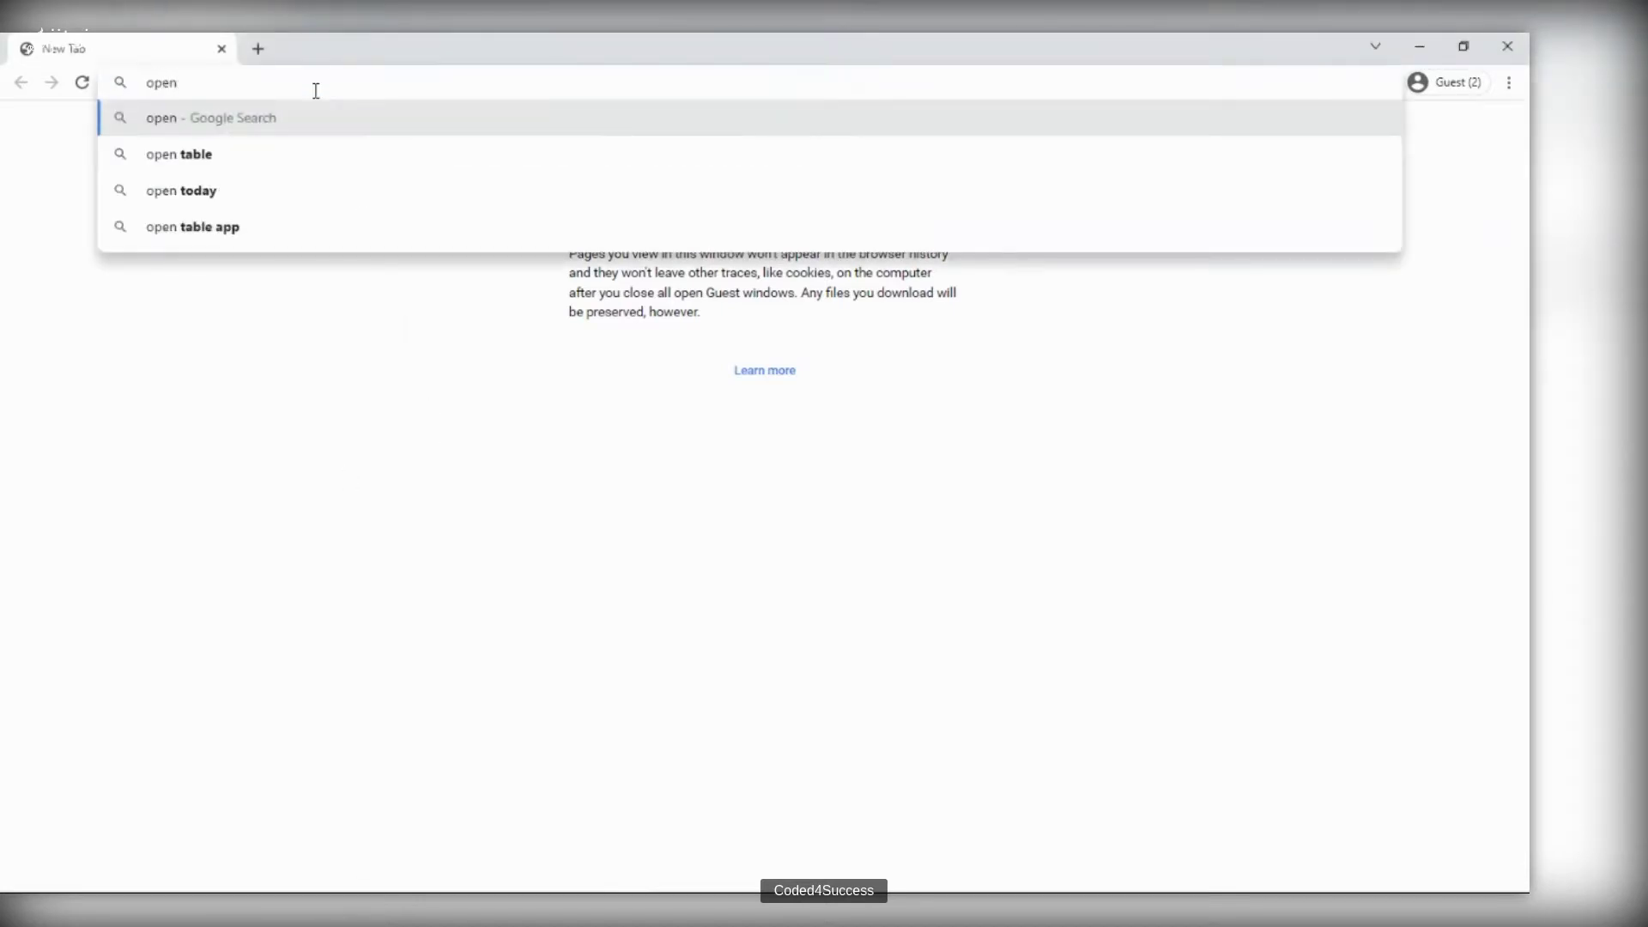
{"action": "type", "text": "LP.org"}
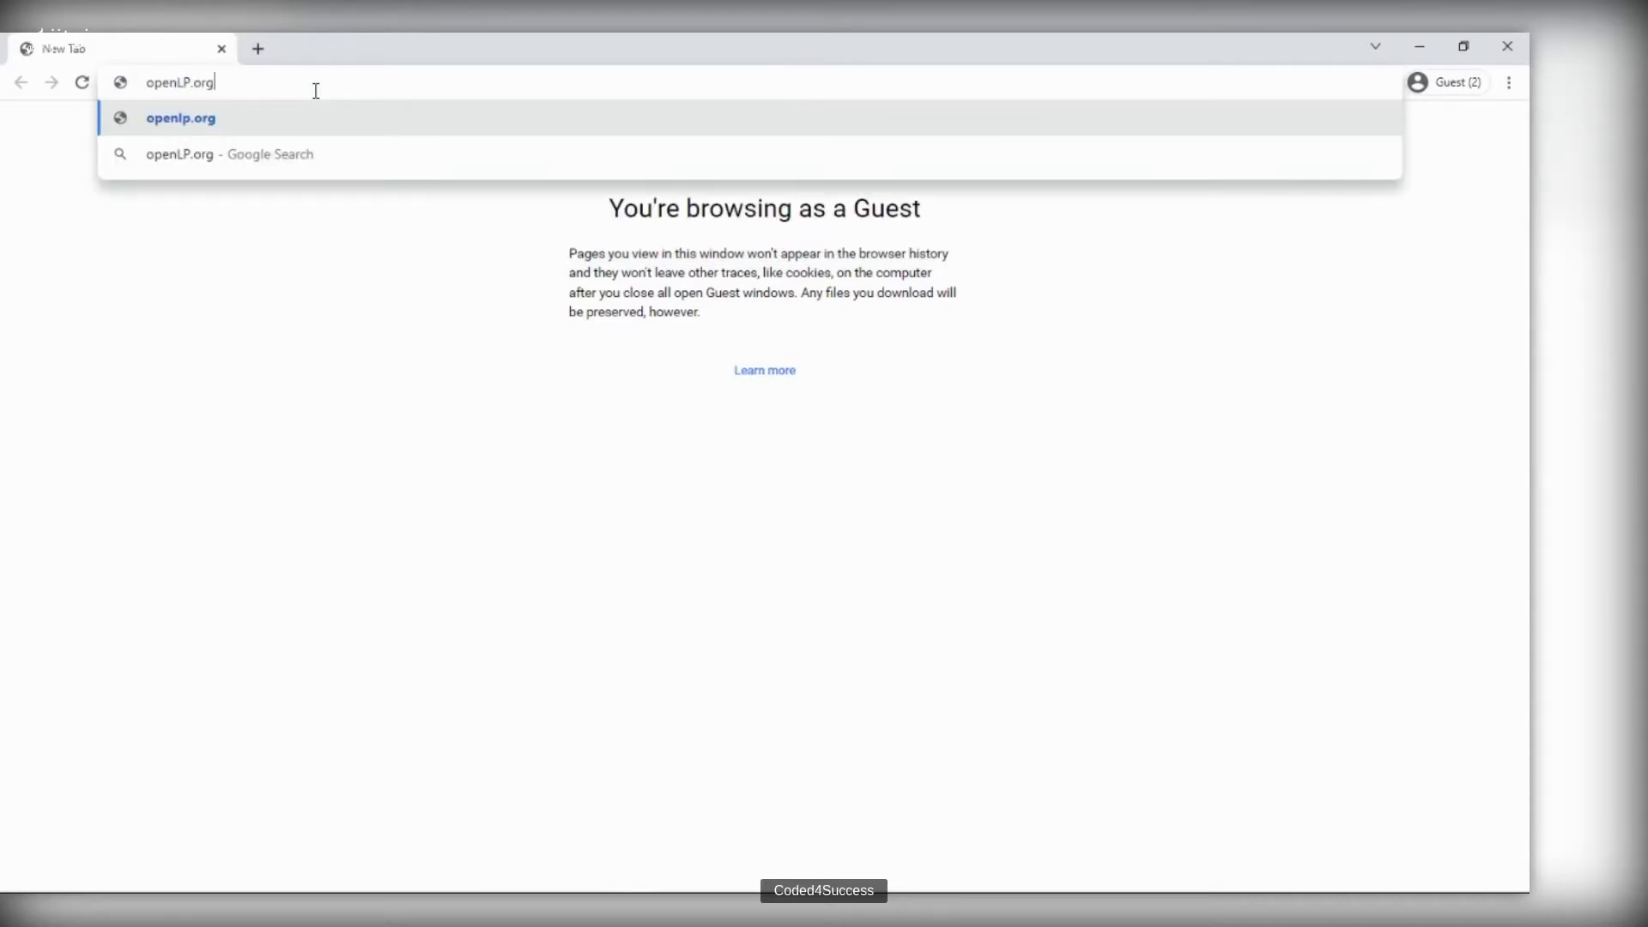
{"action": "key", "text": "Return"}
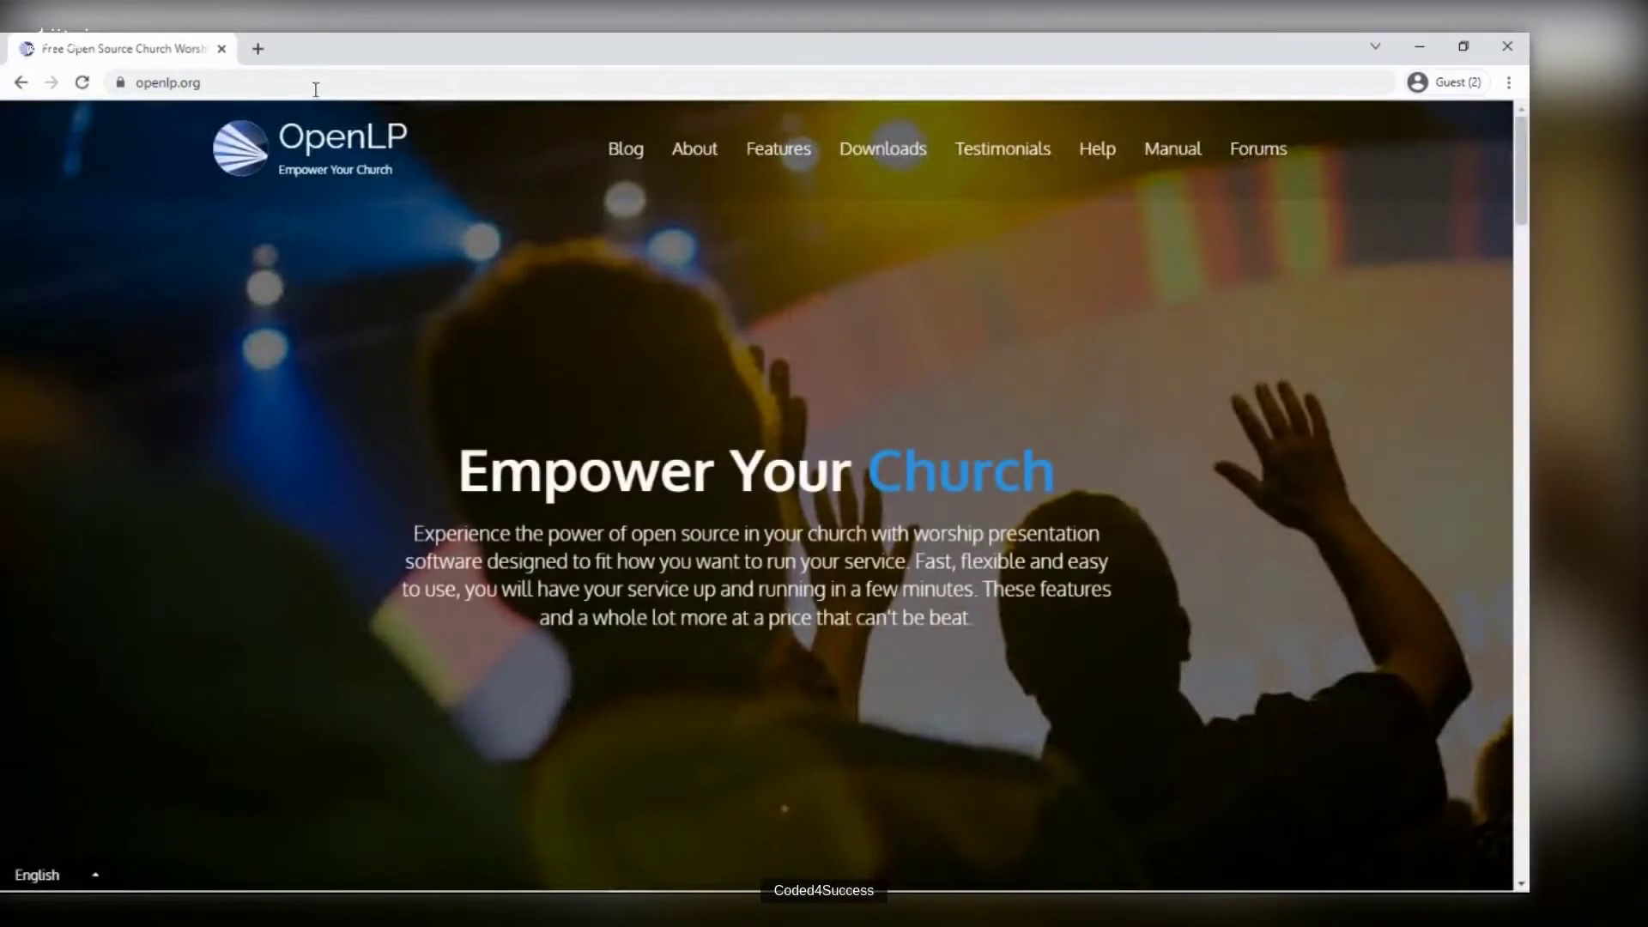
Step: Jump to the Downloads section of the OpenLP website
{"action": "left_click", "coordinate": [880, 163]}
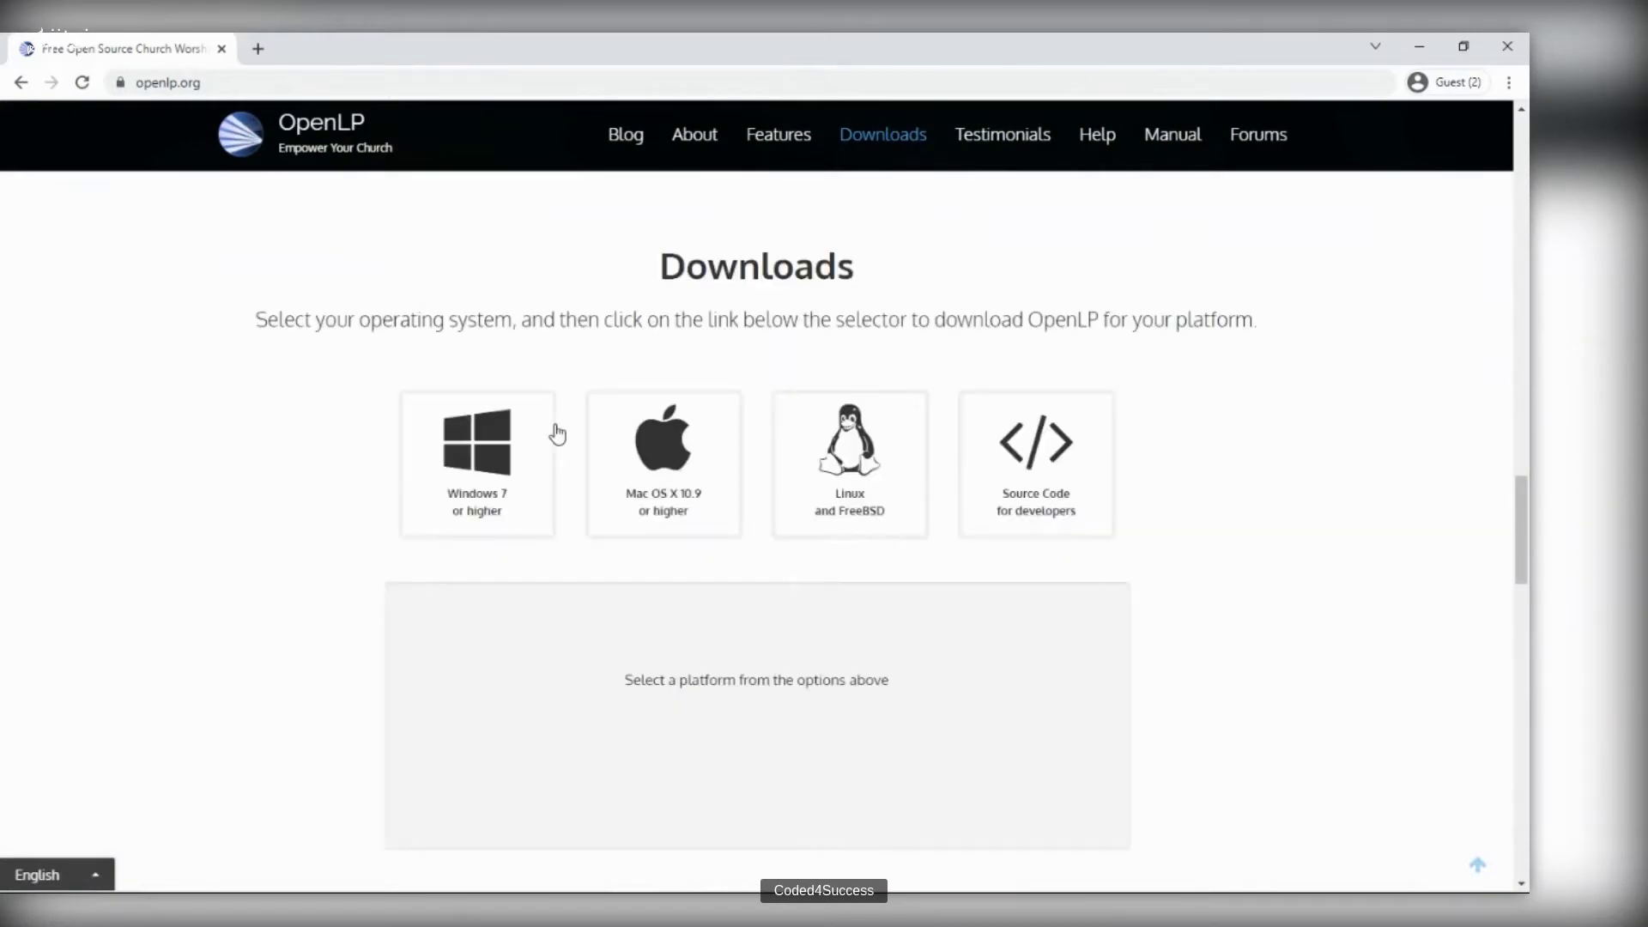
{"action": "scroll", "coordinate": [526, 564], "scroll_direction": "down", "scroll_amount": 2}
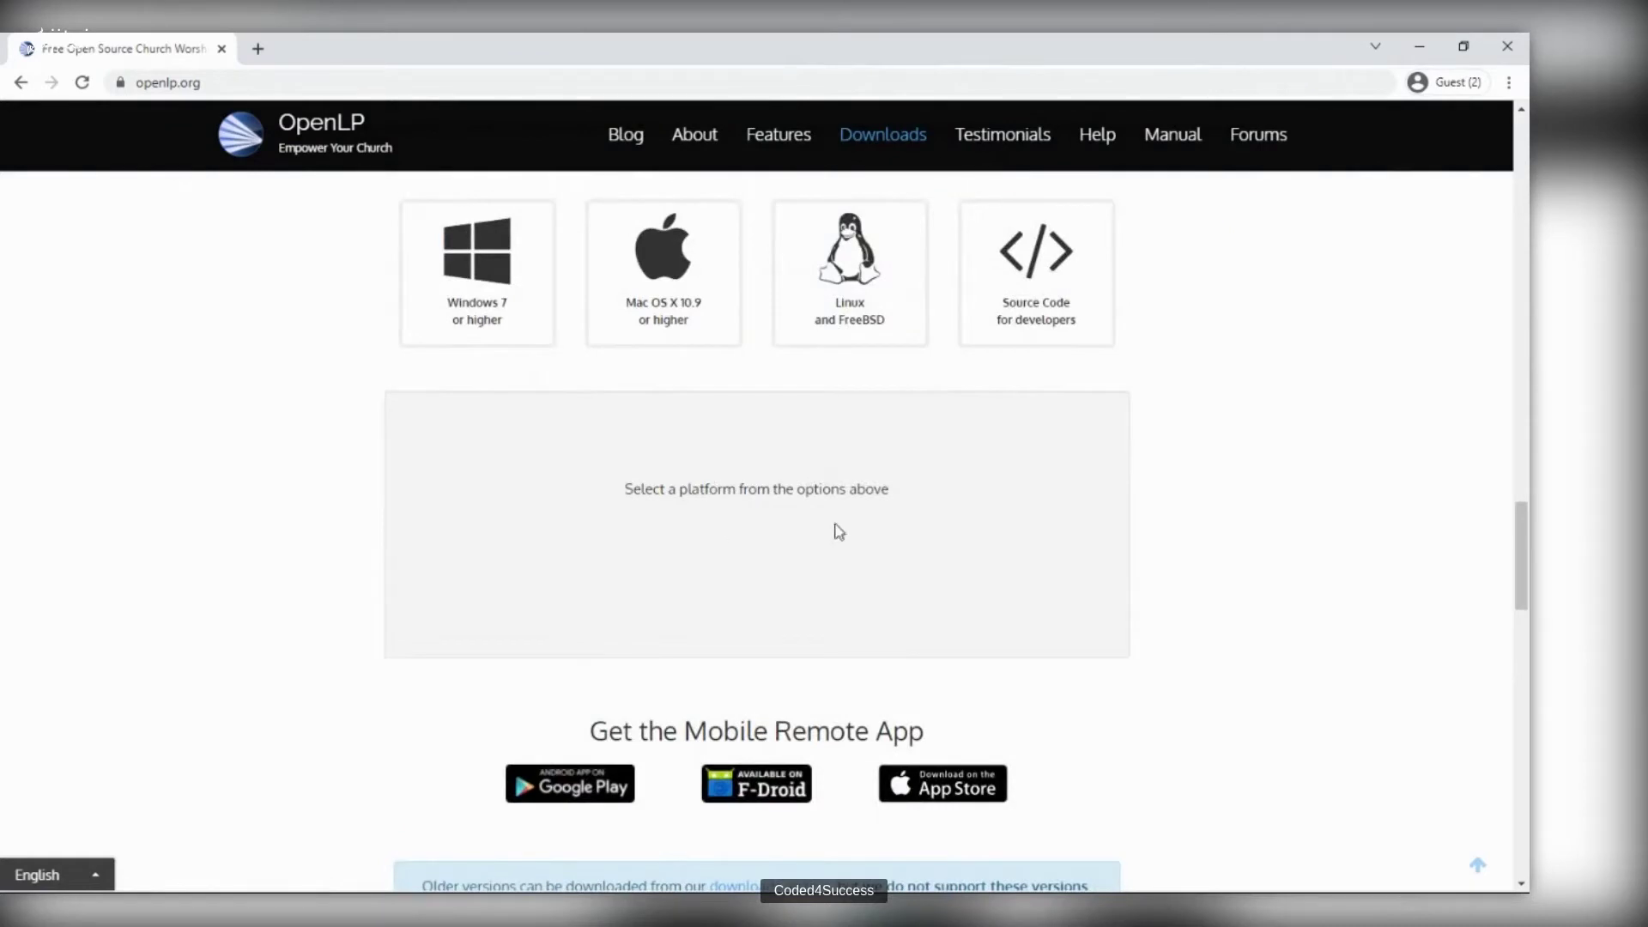
{"action": "scroll", "coordinate": [664, 559], "scroll_direction": "down", "scroll_amount": 2}
{"action": "scroll", "coordinate": [659, 552], "scroll_direction": "up", "scroll_amount": 3}
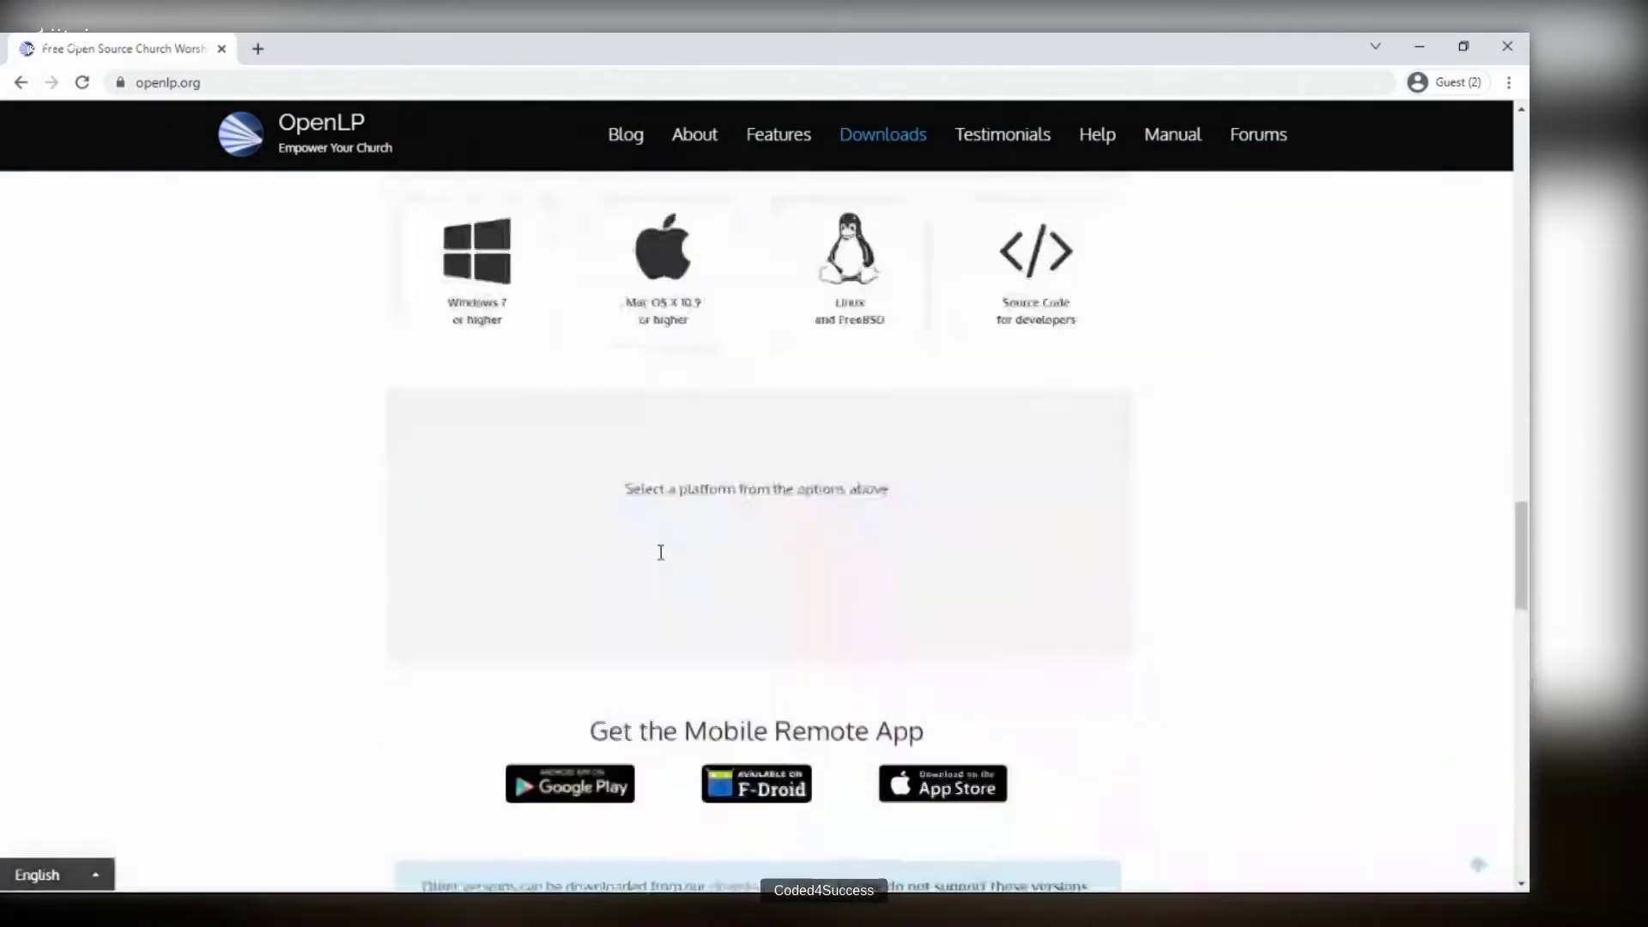
Step: Show the Windows download options and highlight the recommended OpenLP 2.4.6 version
{"action": "left_click", "coordinate": [504, 408]}
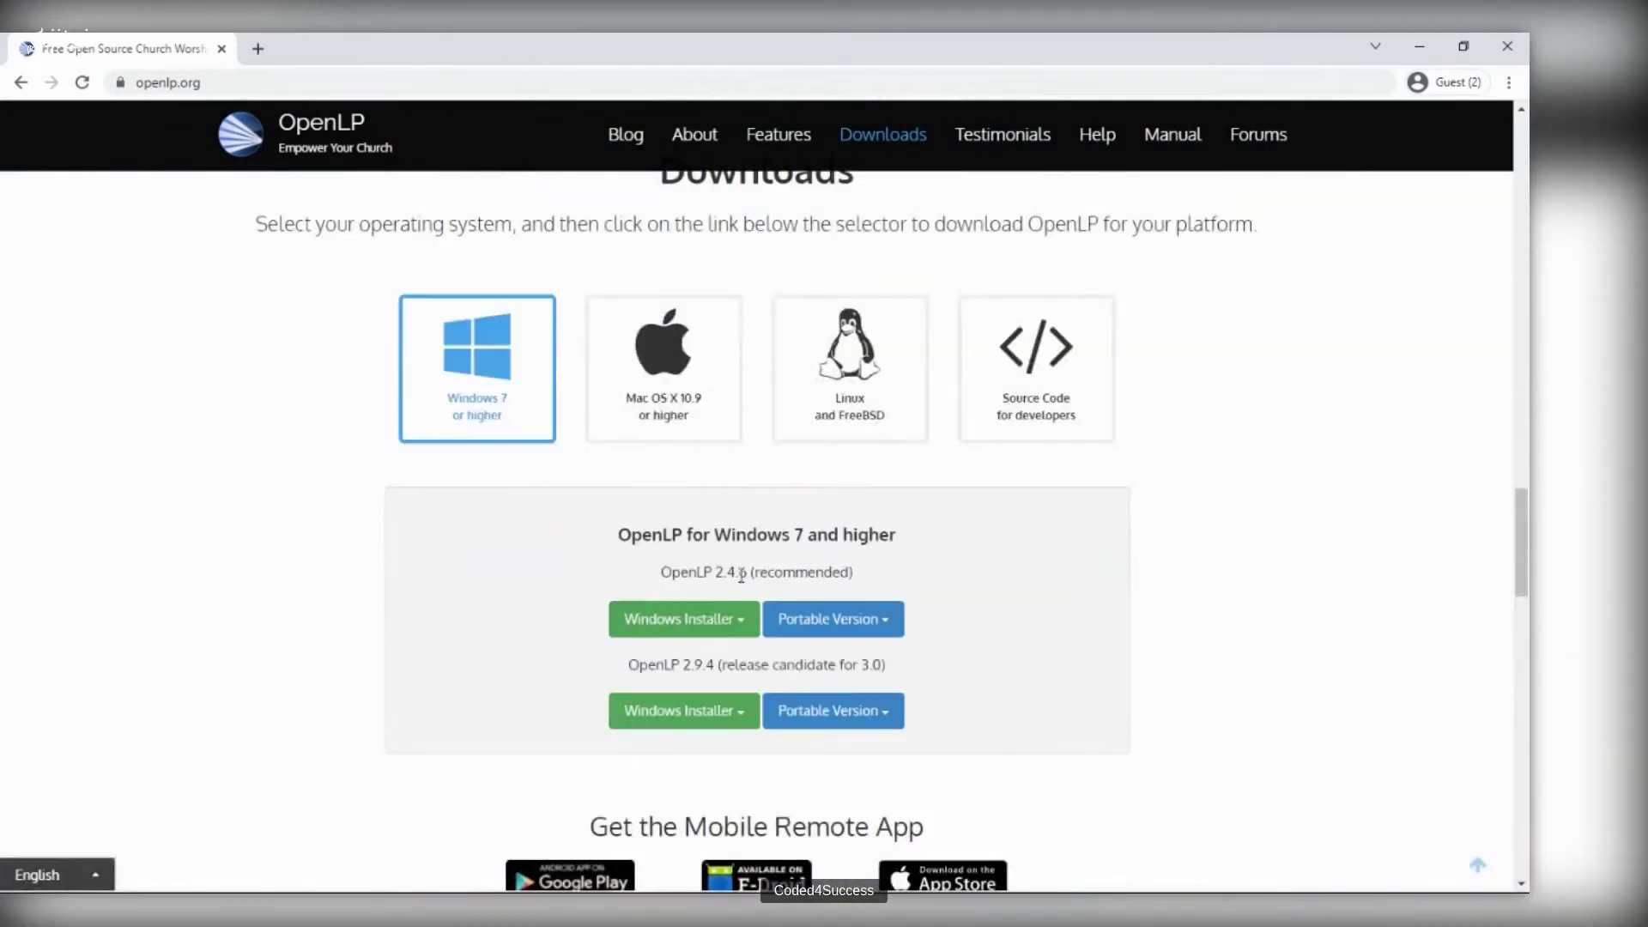
{"action": "left_click_drag", "start_coordinate": [660, 576], "coordinate": [747, 581]}
{"action": "left_click", "coordinate": [631, 582]}
{"action": "left_click", "coordinate": [595, 588]}
{"action": "scroll", "coordinate": [594, 588], "scroll_direction": "up", "scroll_amount": 4}
{"action": "scroll", "coordinate": [593, 587], "scroll_direction": "down", "scroll_amount": 2}
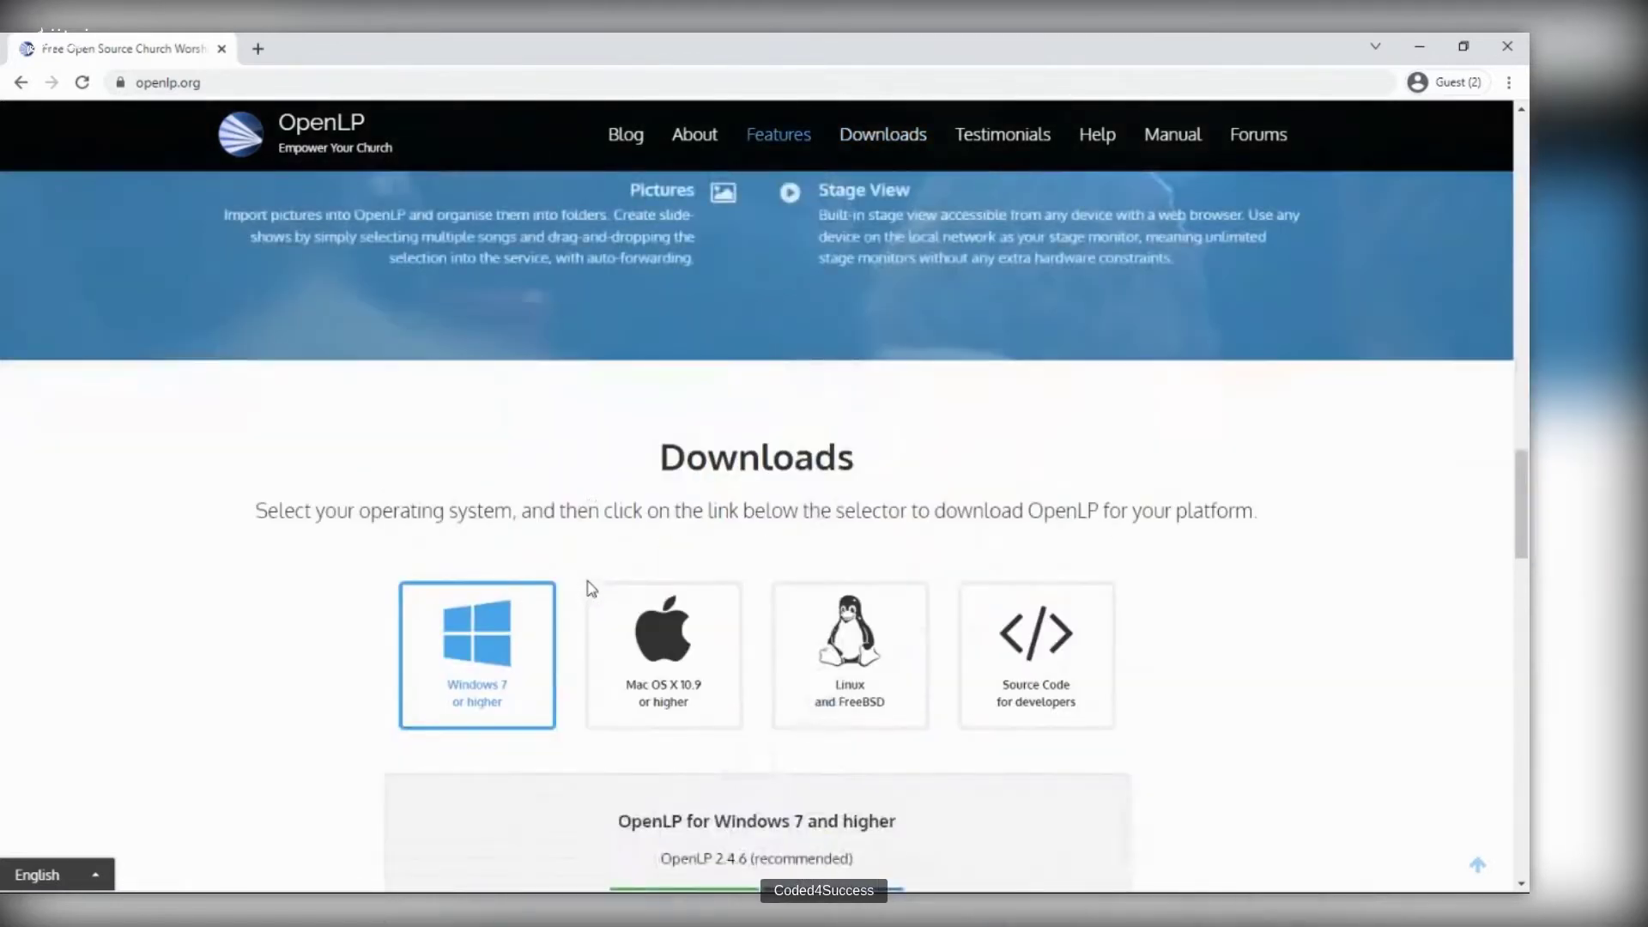
{"action": "scroll", "coordinate": [591, 588], "scroll_direction": "down", "scroll_amount": 1}
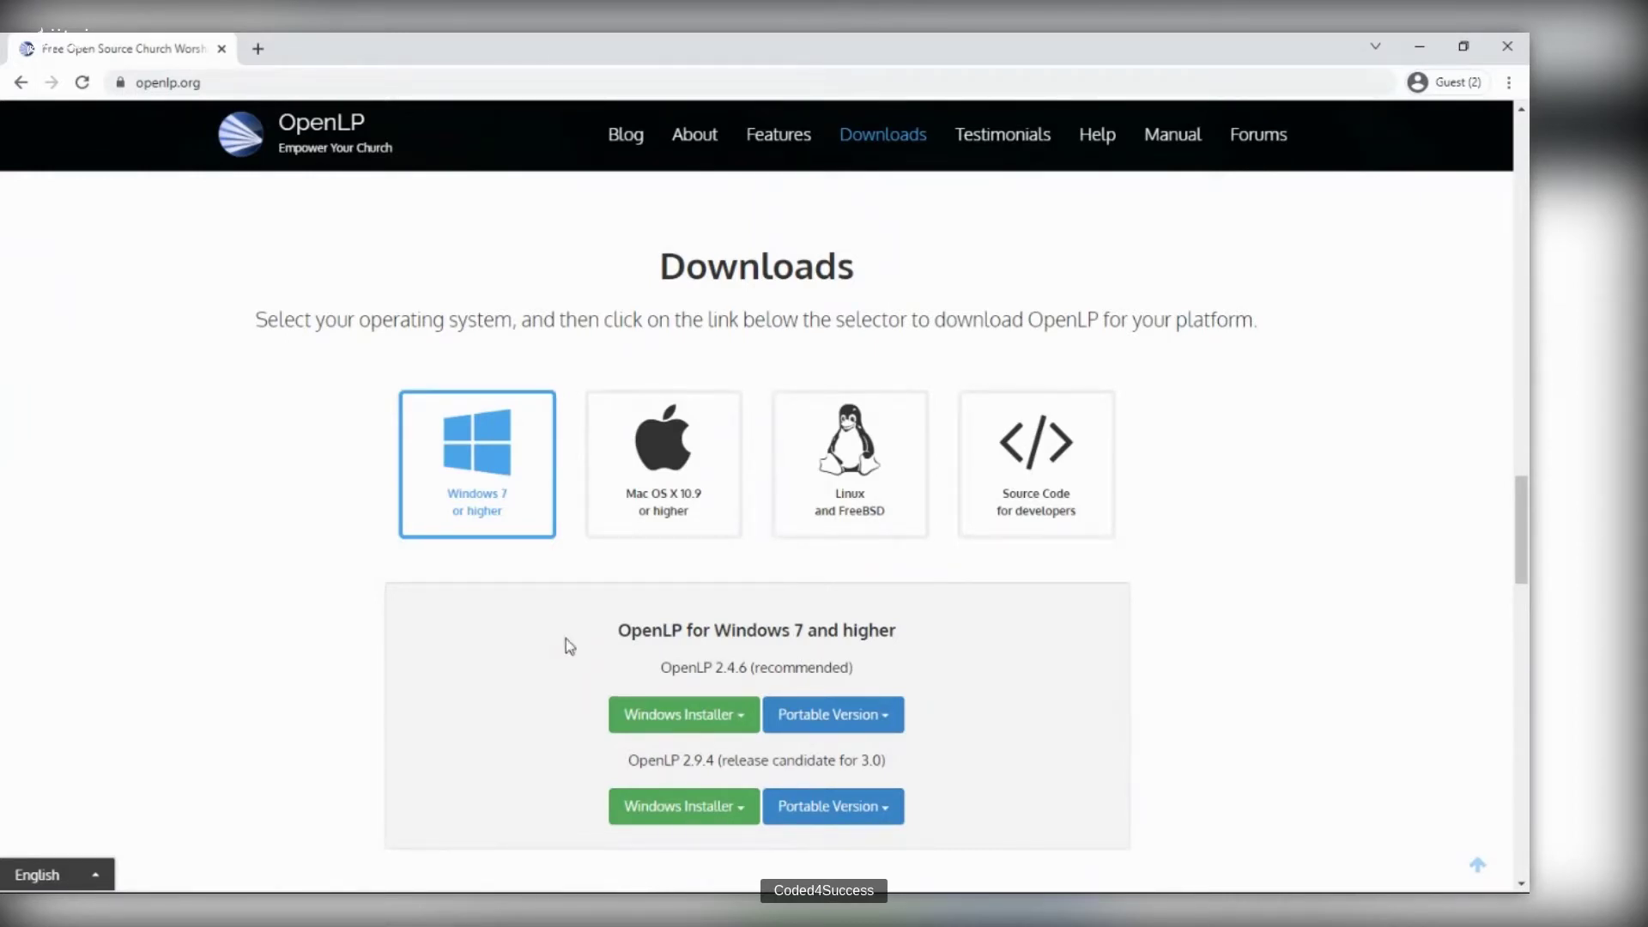
{"action": "scroll", "coordinate": [564, 638], "scroll_direction": "down", "scroll_amount": 1}
{"action": "scroll", "coordinate": [654, 565], "scroll_direction": "up", "scroll_amount": 10}
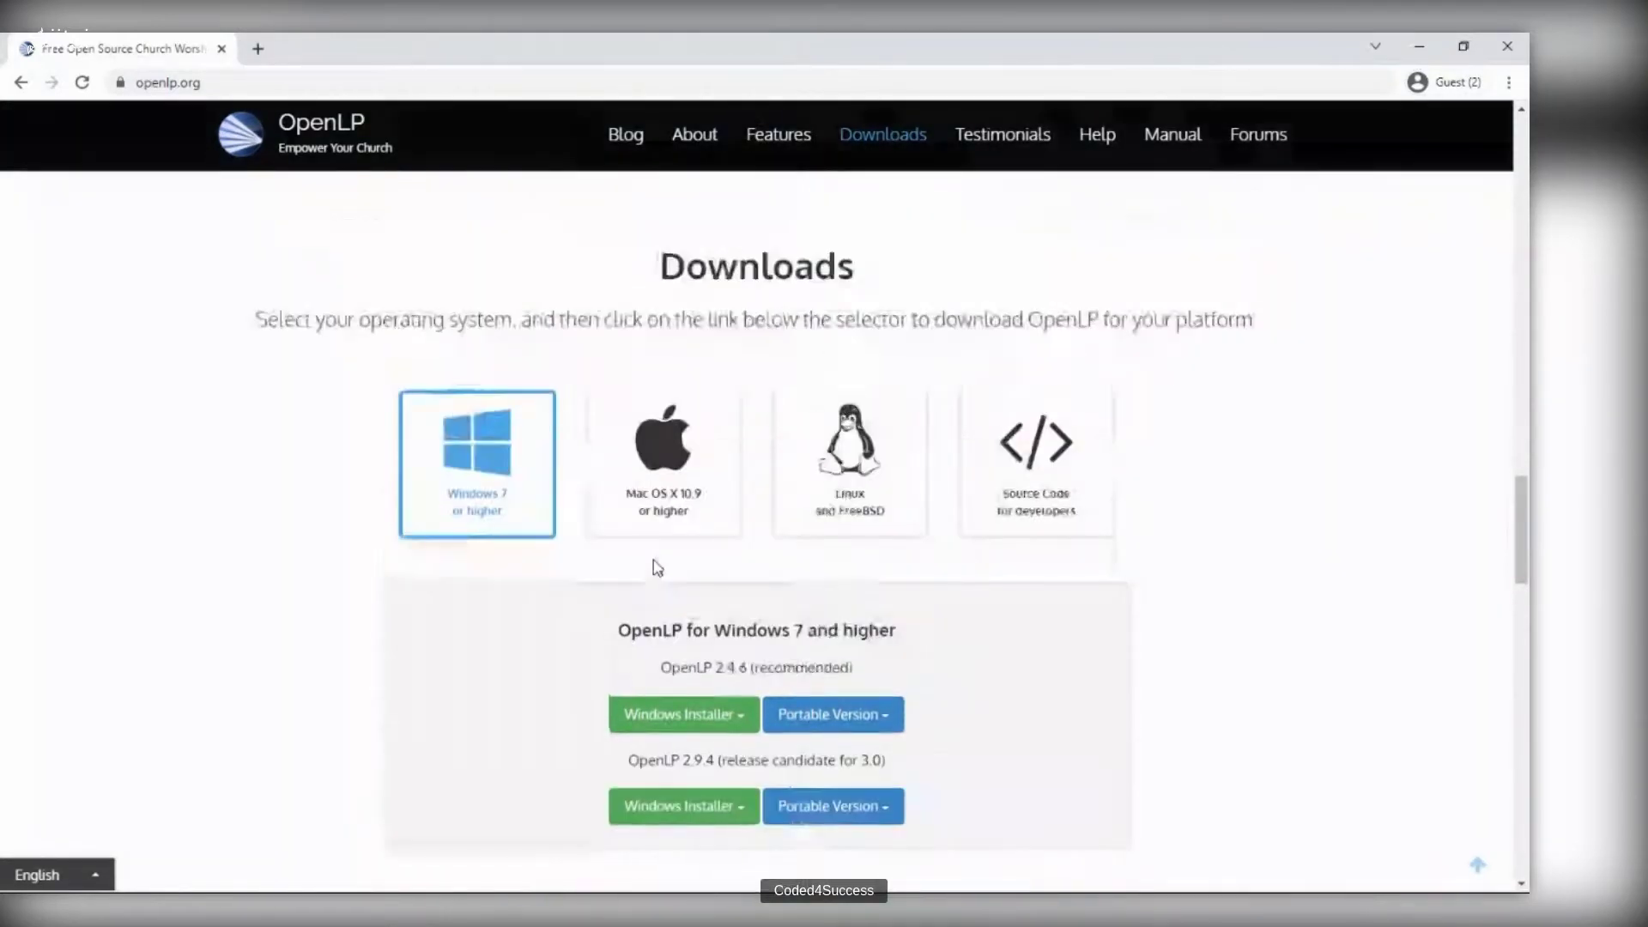
{"action": "scroll", "coordinate": [658, 566], "scroll_direction": "up", "scroll_amount": 4}
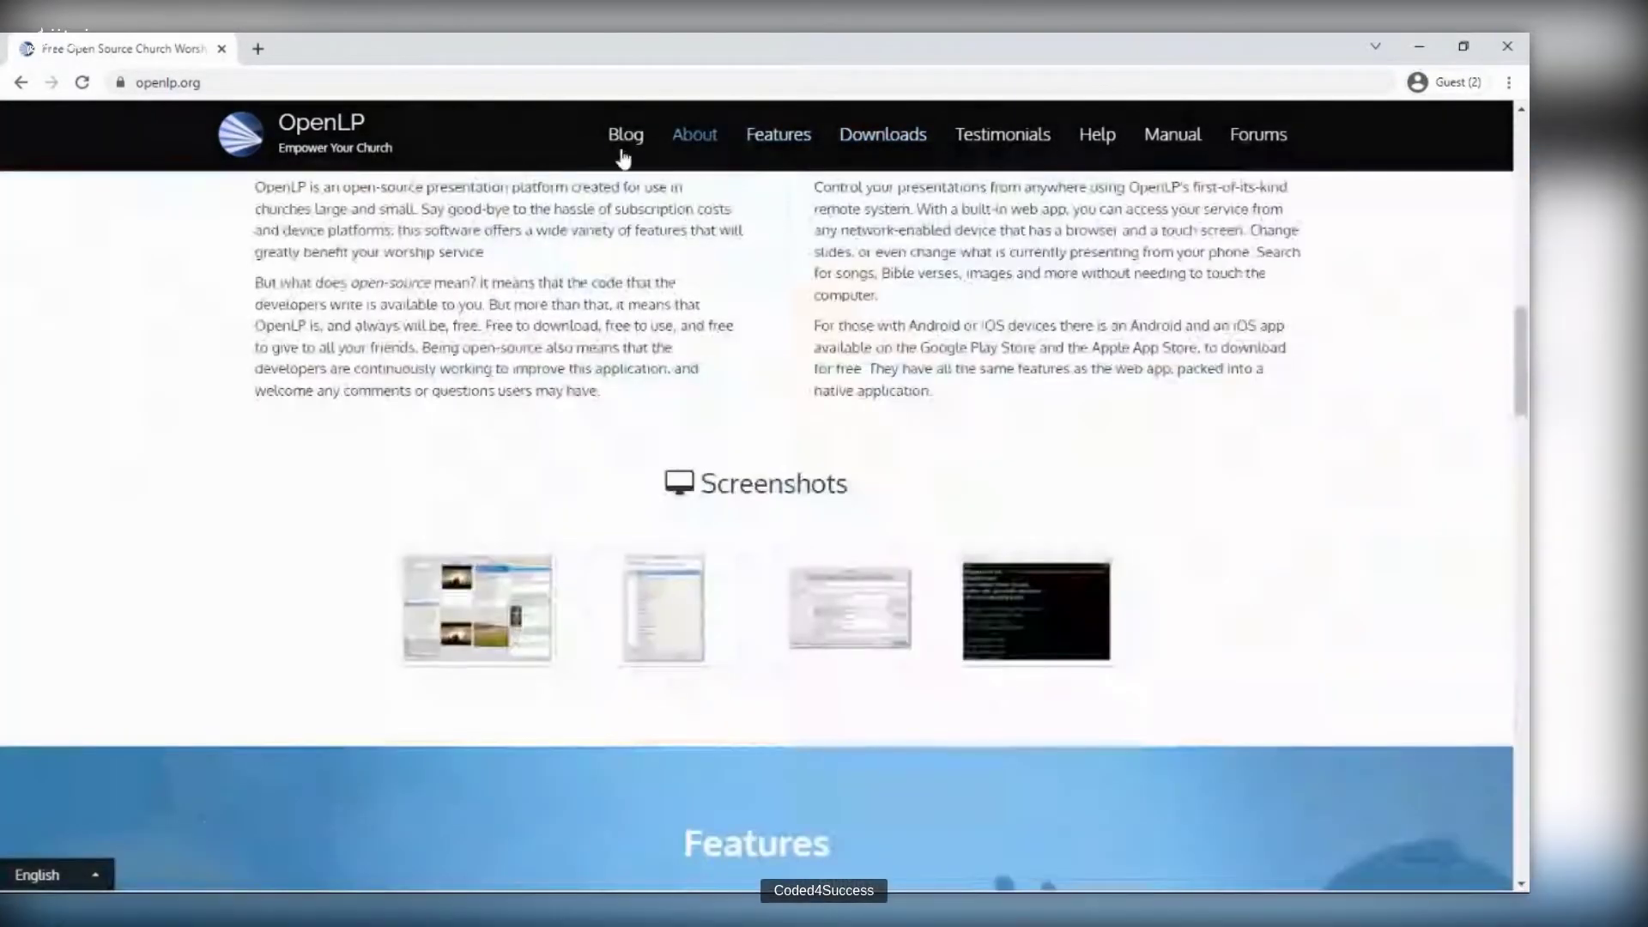
Step: Open the blog's 'New Release: OpenLP 3.0 RC1' post
{"action": "left_click", "coordinate": [627, 140]}
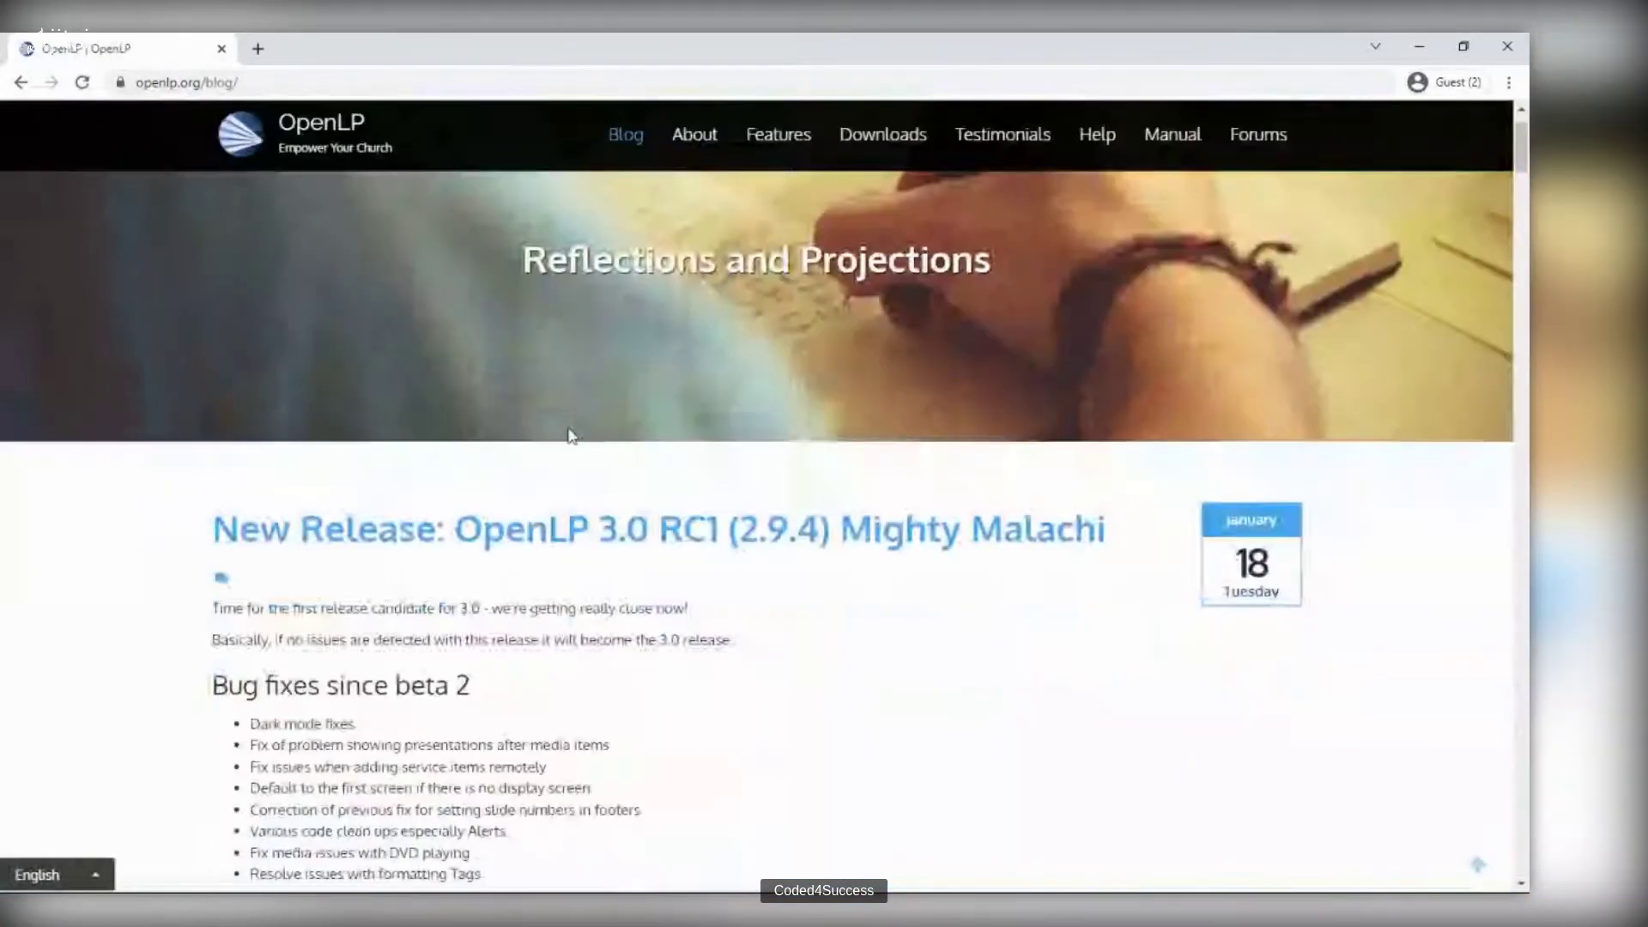
{"action": "scroll", "coordinate": [570, 435], "scroll_direction": "down", "scroll_amount": 2}
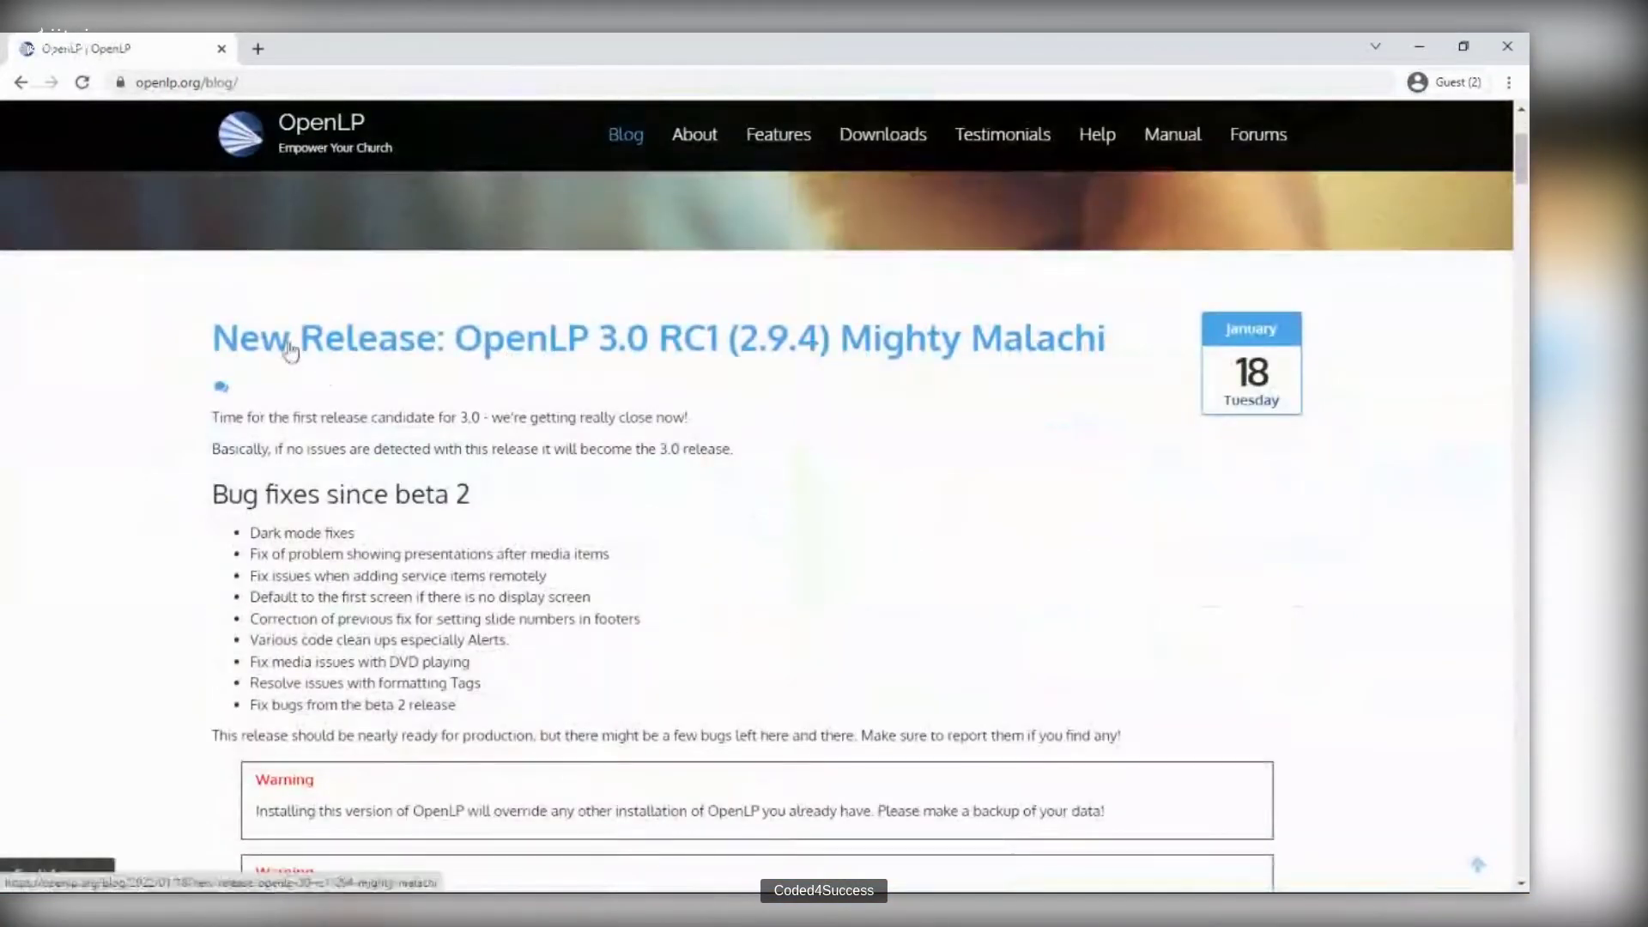
{"action": "left_click", "coordinate": [597, 351]}
{"action": "scroll", "coordinate": [586, 452], "scroll_direction": "down", "scroll_amount": 3}
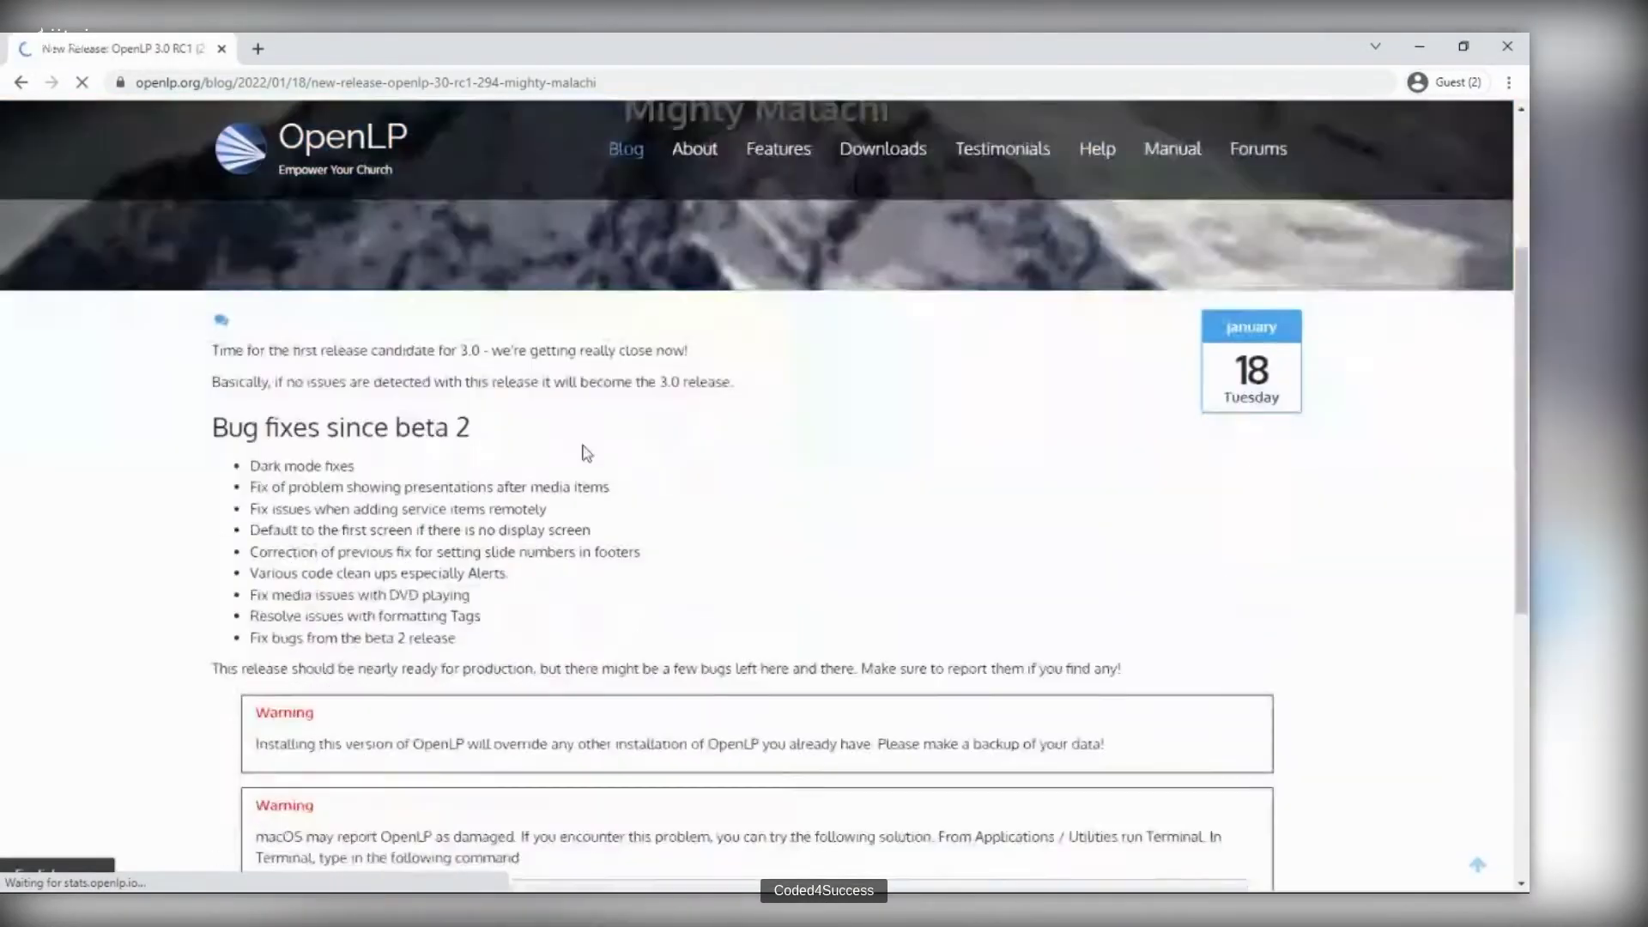
{"action": "scroll", "coordinate": [586, 452], "scroll_direction": "down", "scroll_amount": 1}
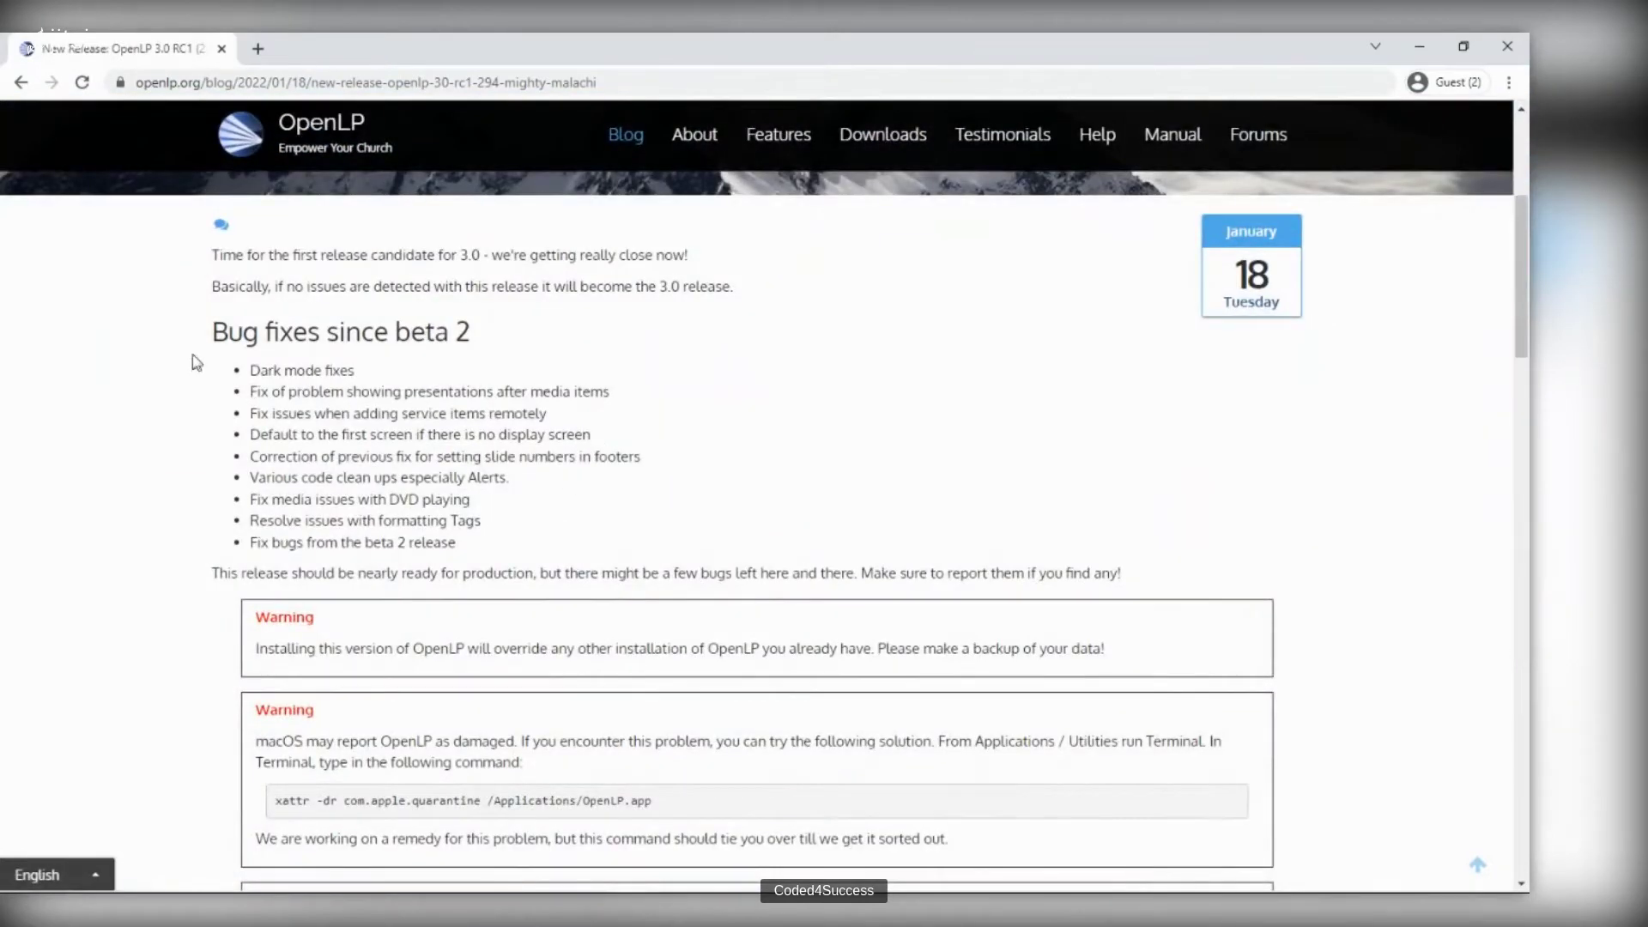
Step: Read through the bug fixes since beta 2 and show the 3.0 RC1 Windows downloads
{"action": "left_click_drag", "start_coordinate": [200, 337], "coordinate": [398, 342]}
{"action": "left_click", "coordinate": [482, 339]}
{"action": "scroll", "coordinate": [454, 388], "scroll_direction": "down", "scroll_amount": 2}
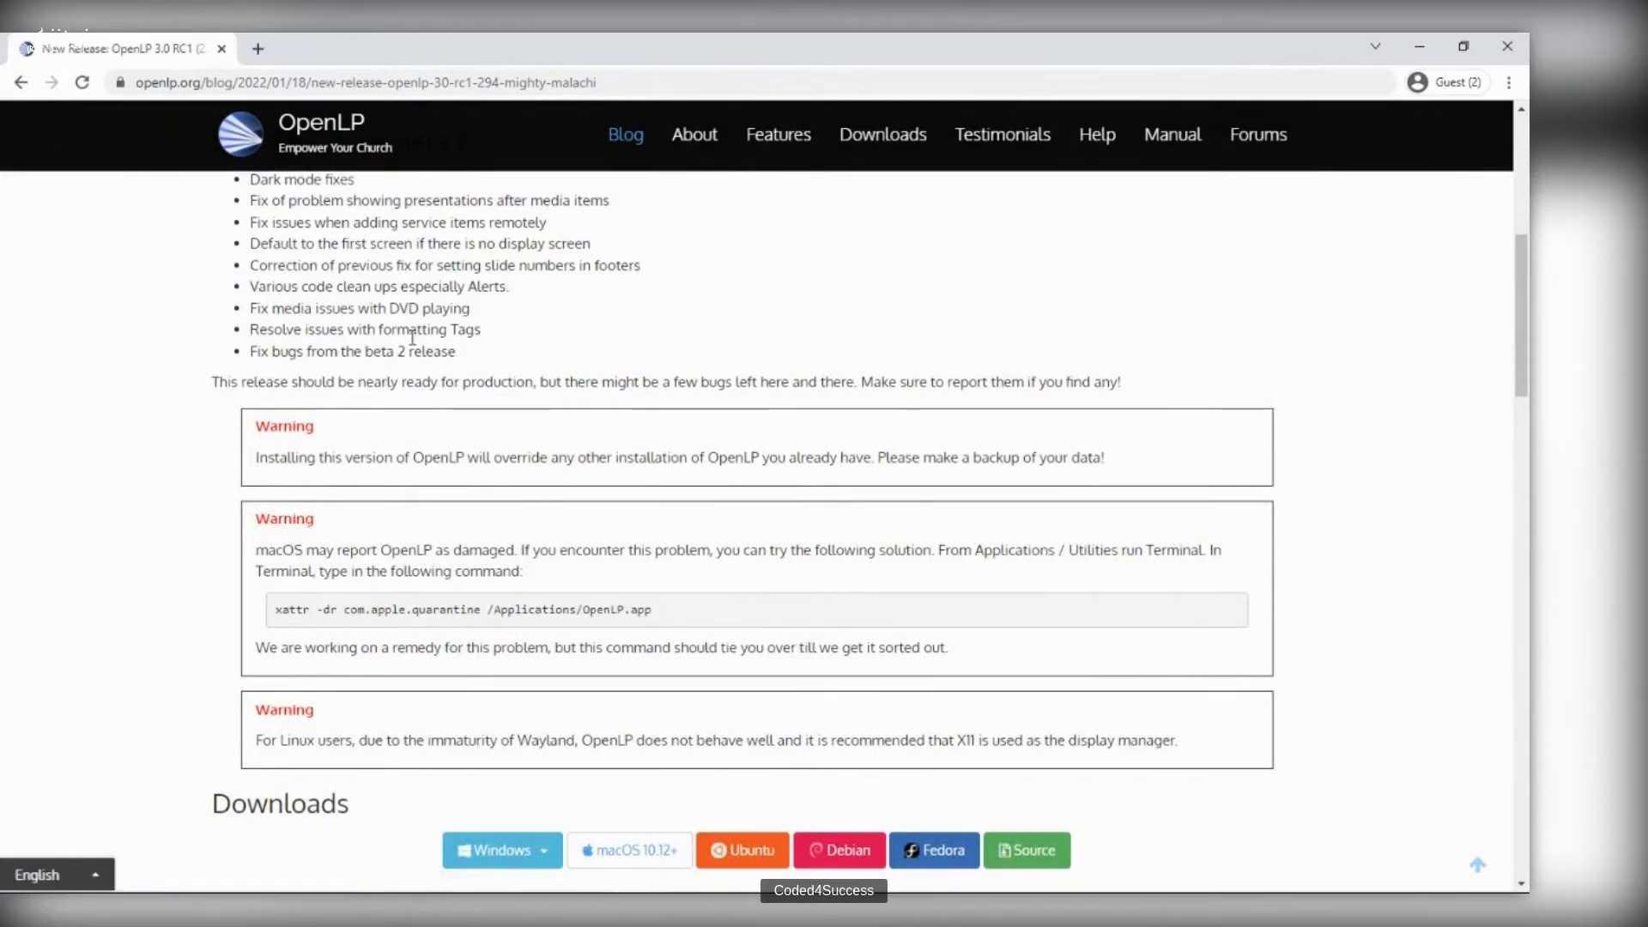
{"action": "scroll", "coordinate": [412, 337], "scroll_direction": "down", "scroll_amount": 3}
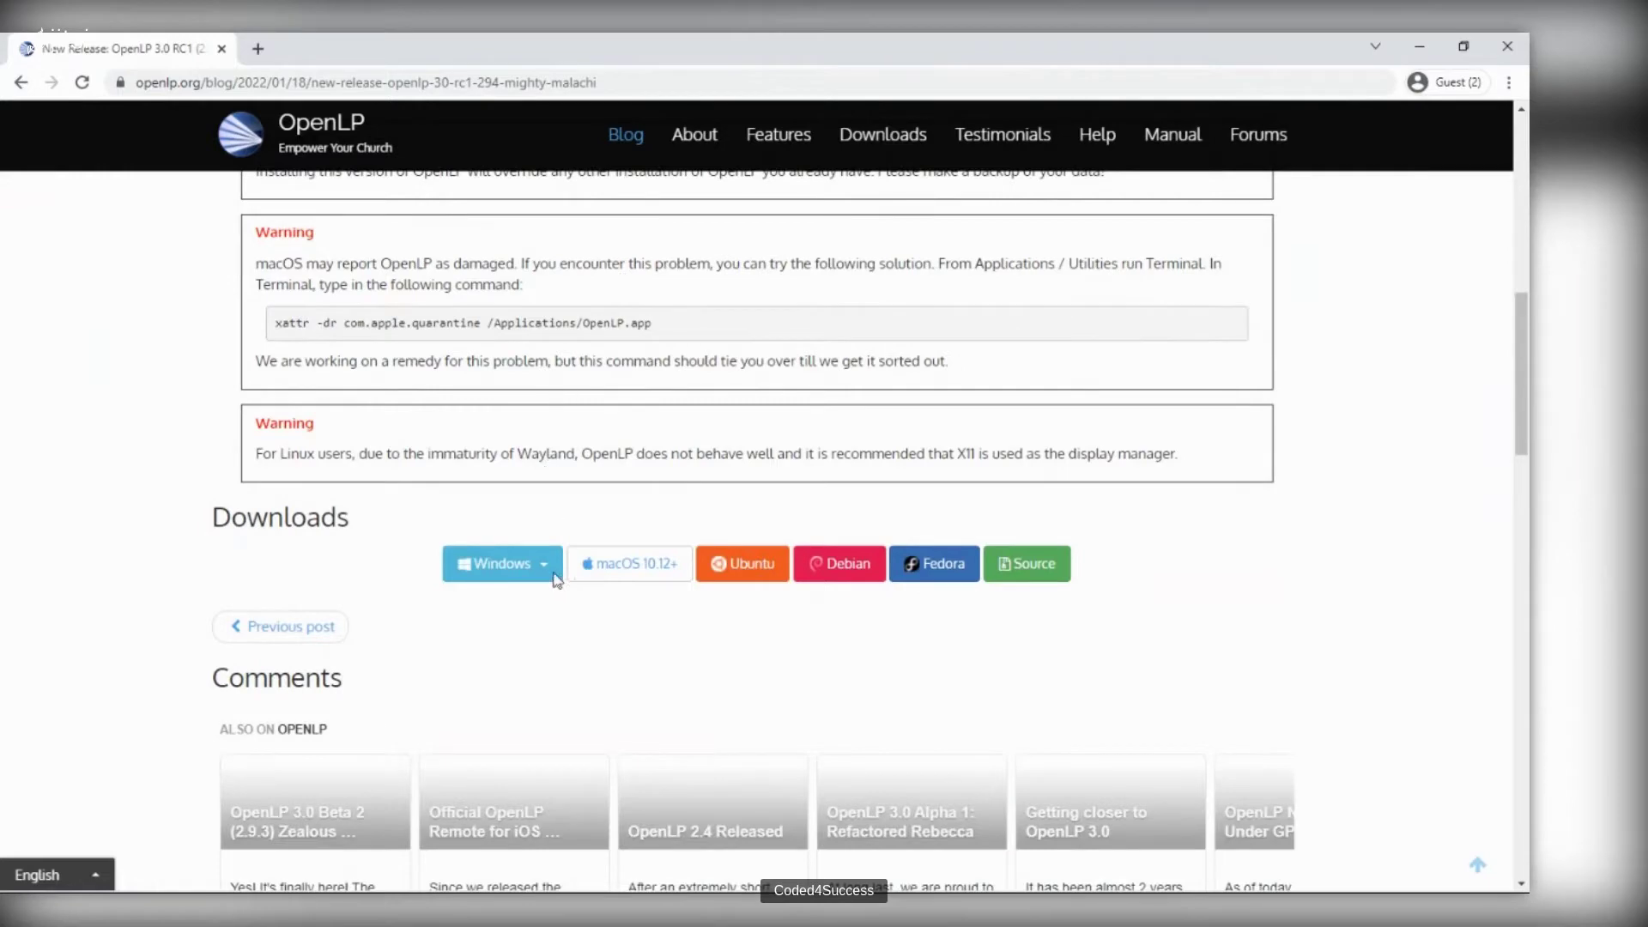
{"action": "scroll", "coordinate": [636, 497], "scroll_direction": "up", "scroll_amount": 6}
{"action": "scroll", "coordinate": [640, 493], "scroll_direction": "down", "scroll_amount": 7}
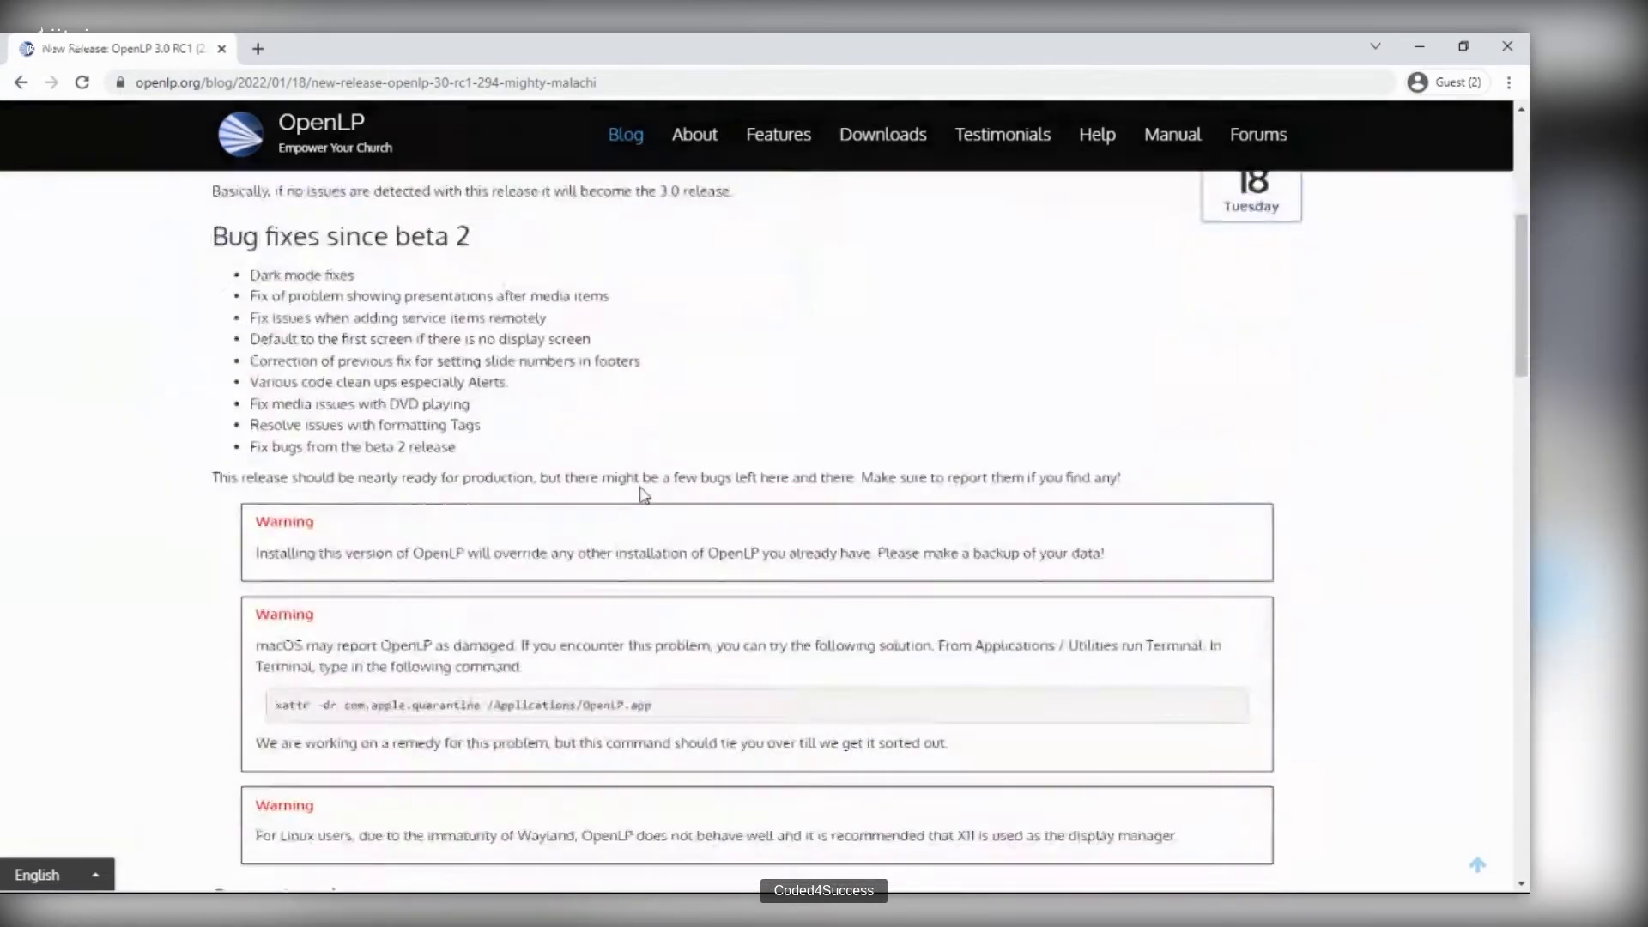
{"action": "scroll", "coordinate": [639, 493], "scroll_direction": "down", "scroll_amount": 1}
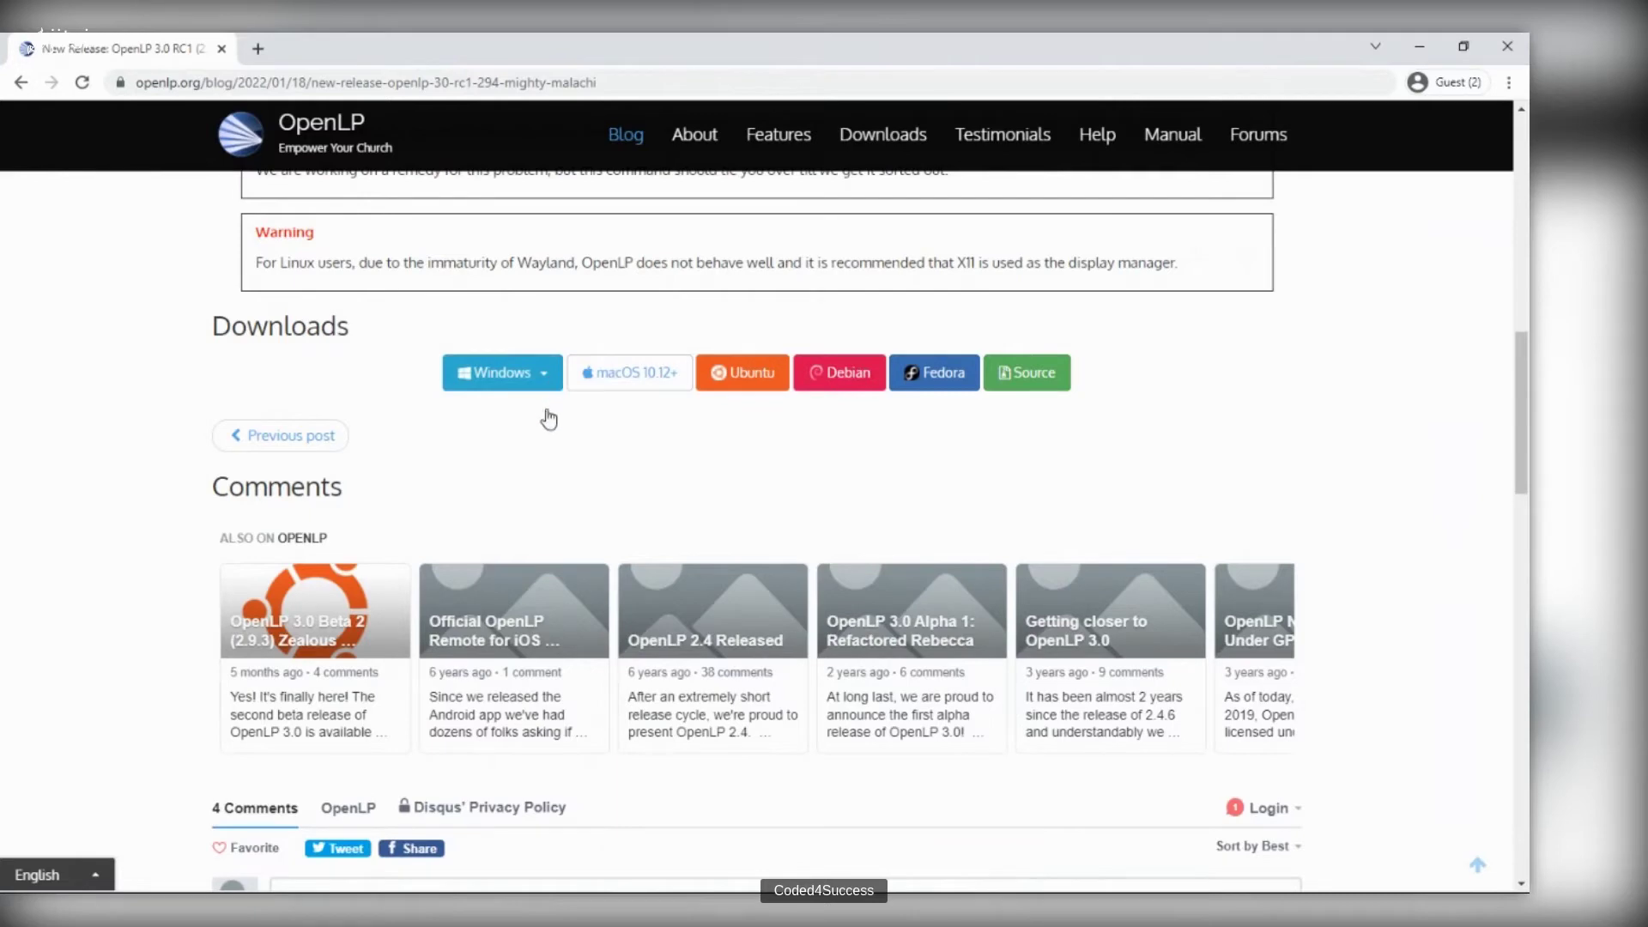
{"action": "left_click", "coordinate": [515, 373]}
{"action": "left_click", "coordinate": [527, 417]}
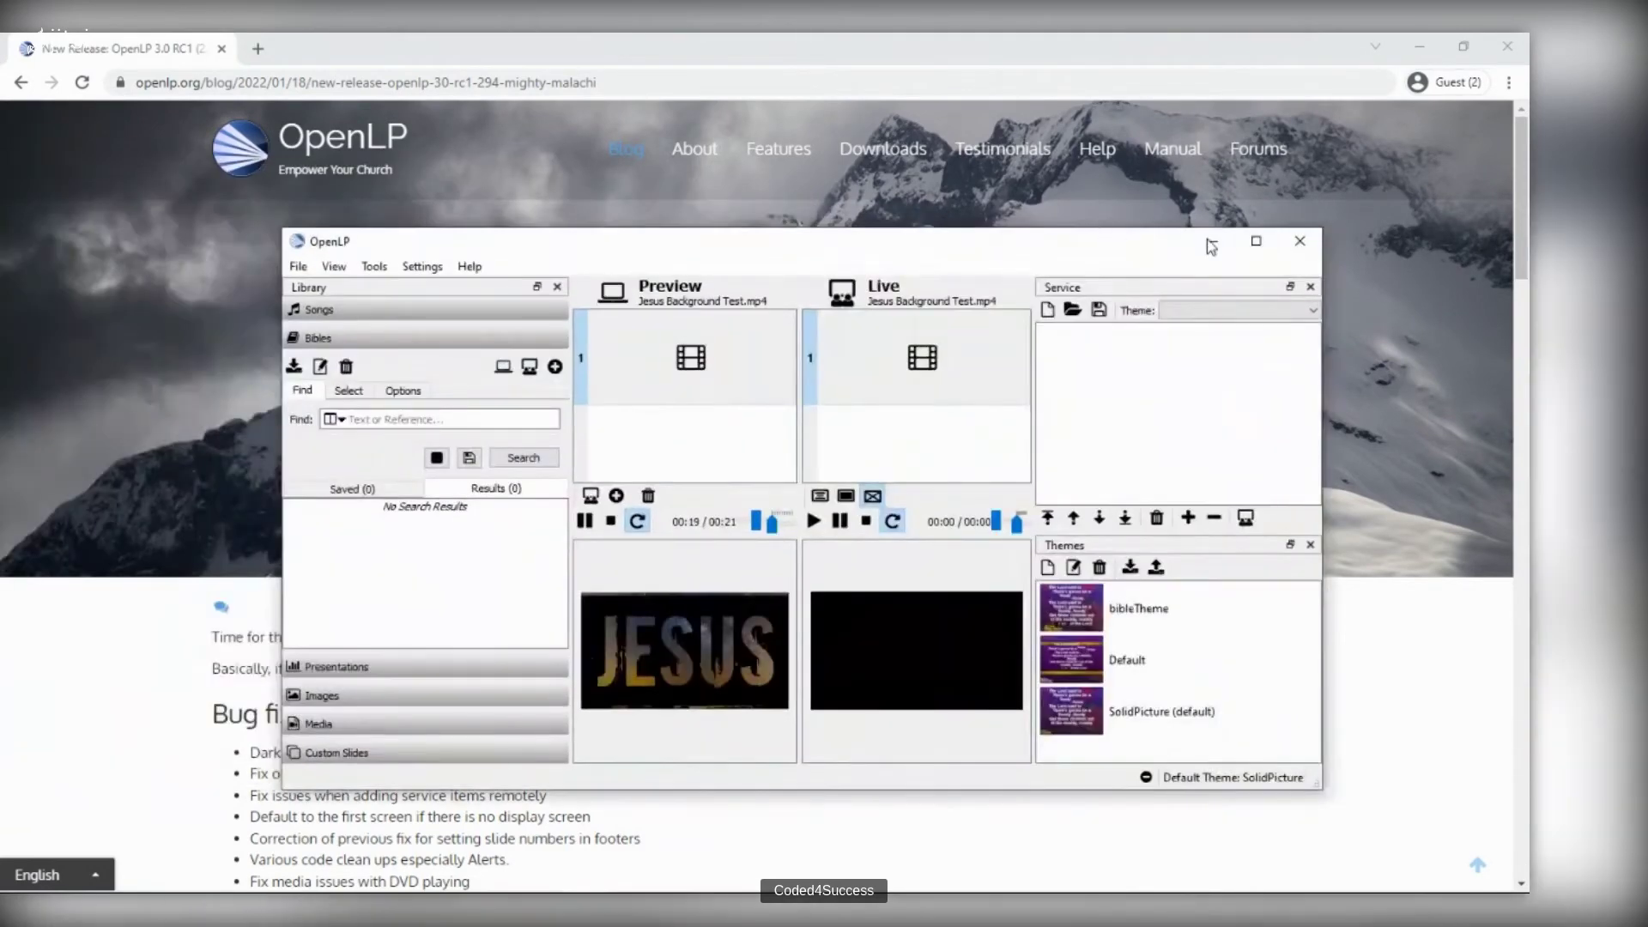
Step: Maximize OpenLP, show the Bibles library and launch the Bible Import Wizard
{"action": "left_click", "coordinate": [1256, 240]}
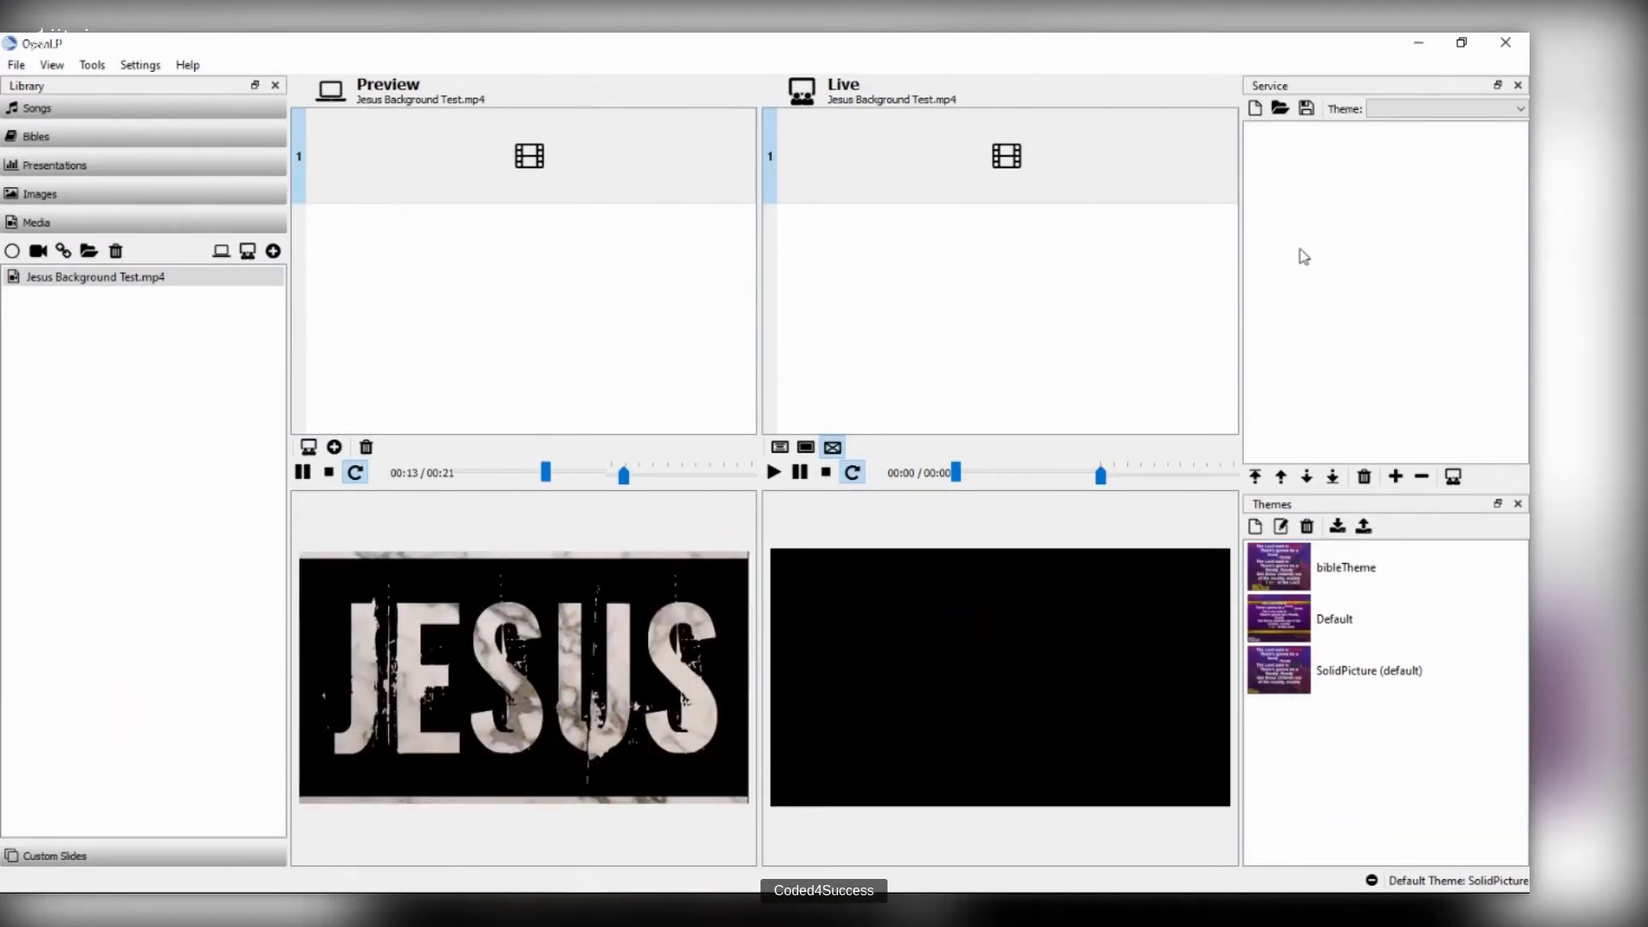
{"action": "left_click", "coordinate": [30, 139]}
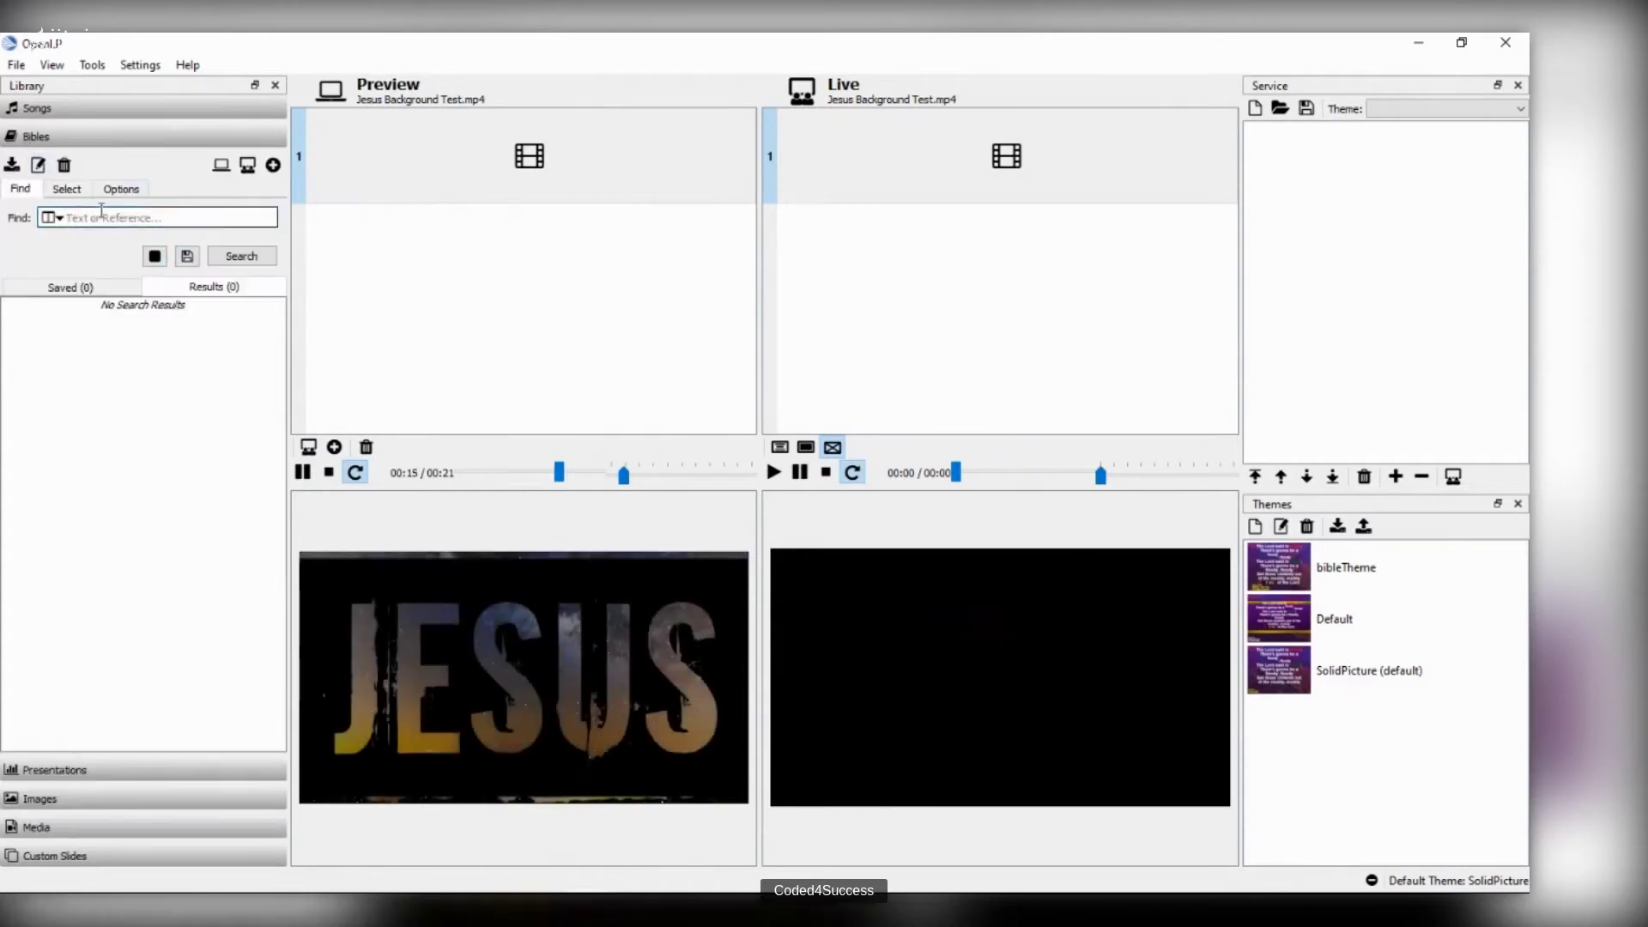
{"action": "left_click", "coordinate": [13, 165]}
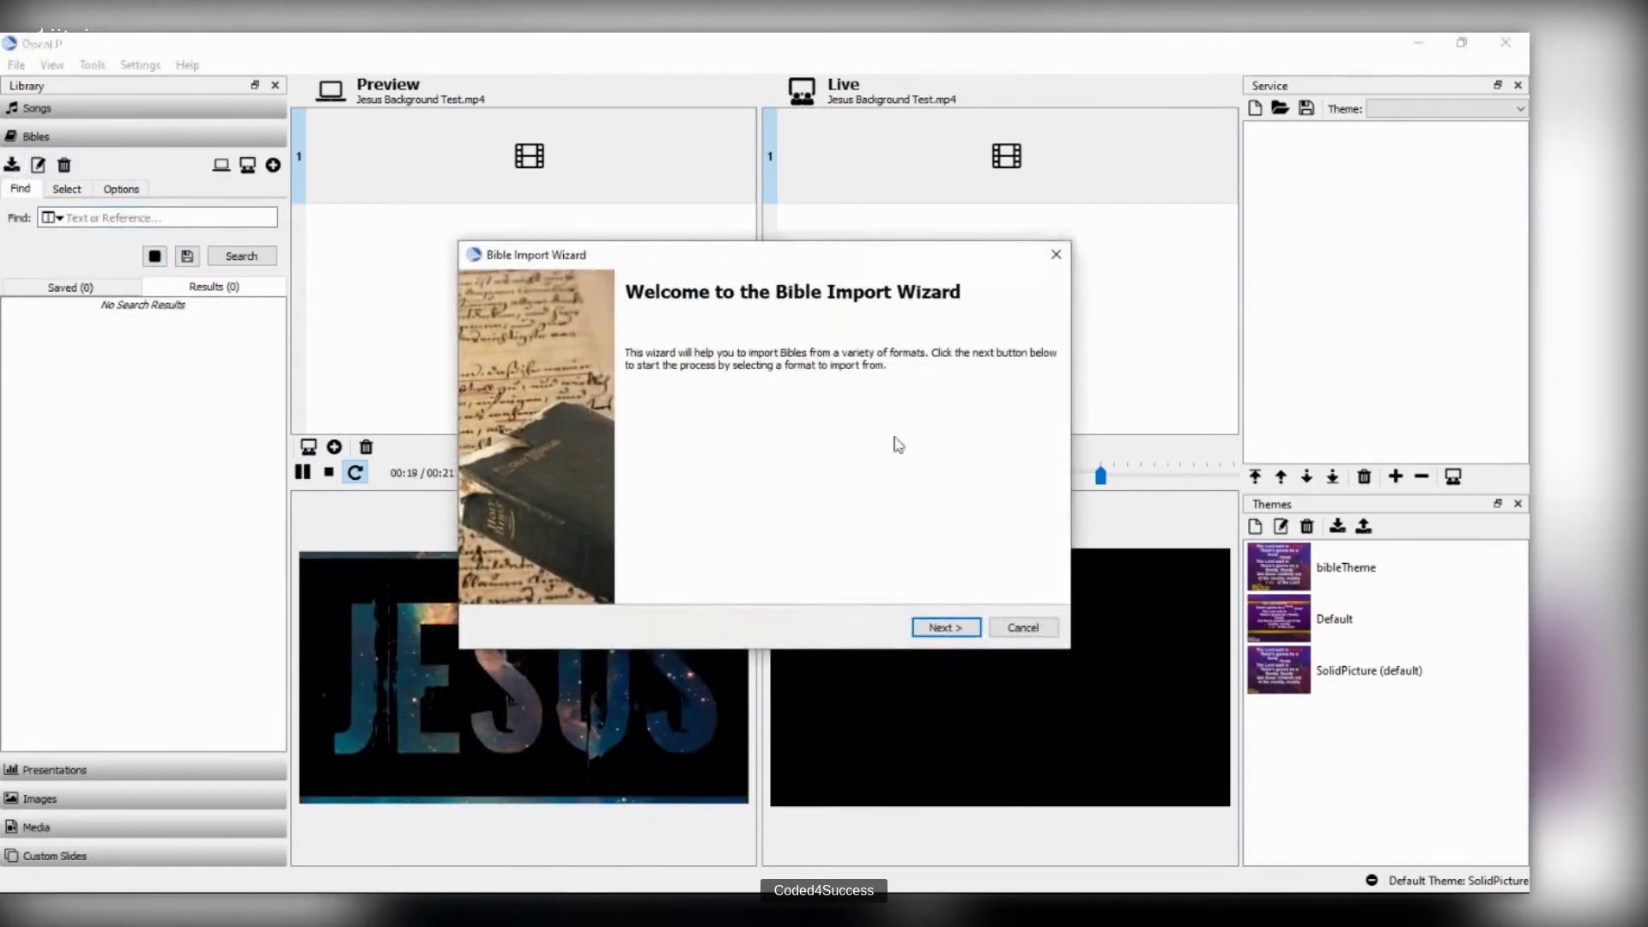
Step: Choose Web Download as the import format and fetch the downloadable Bible list
{"action": "left_click", "coordinate": [945, 640]}
{"action": "left_click", "coordinate": [691, 345]}
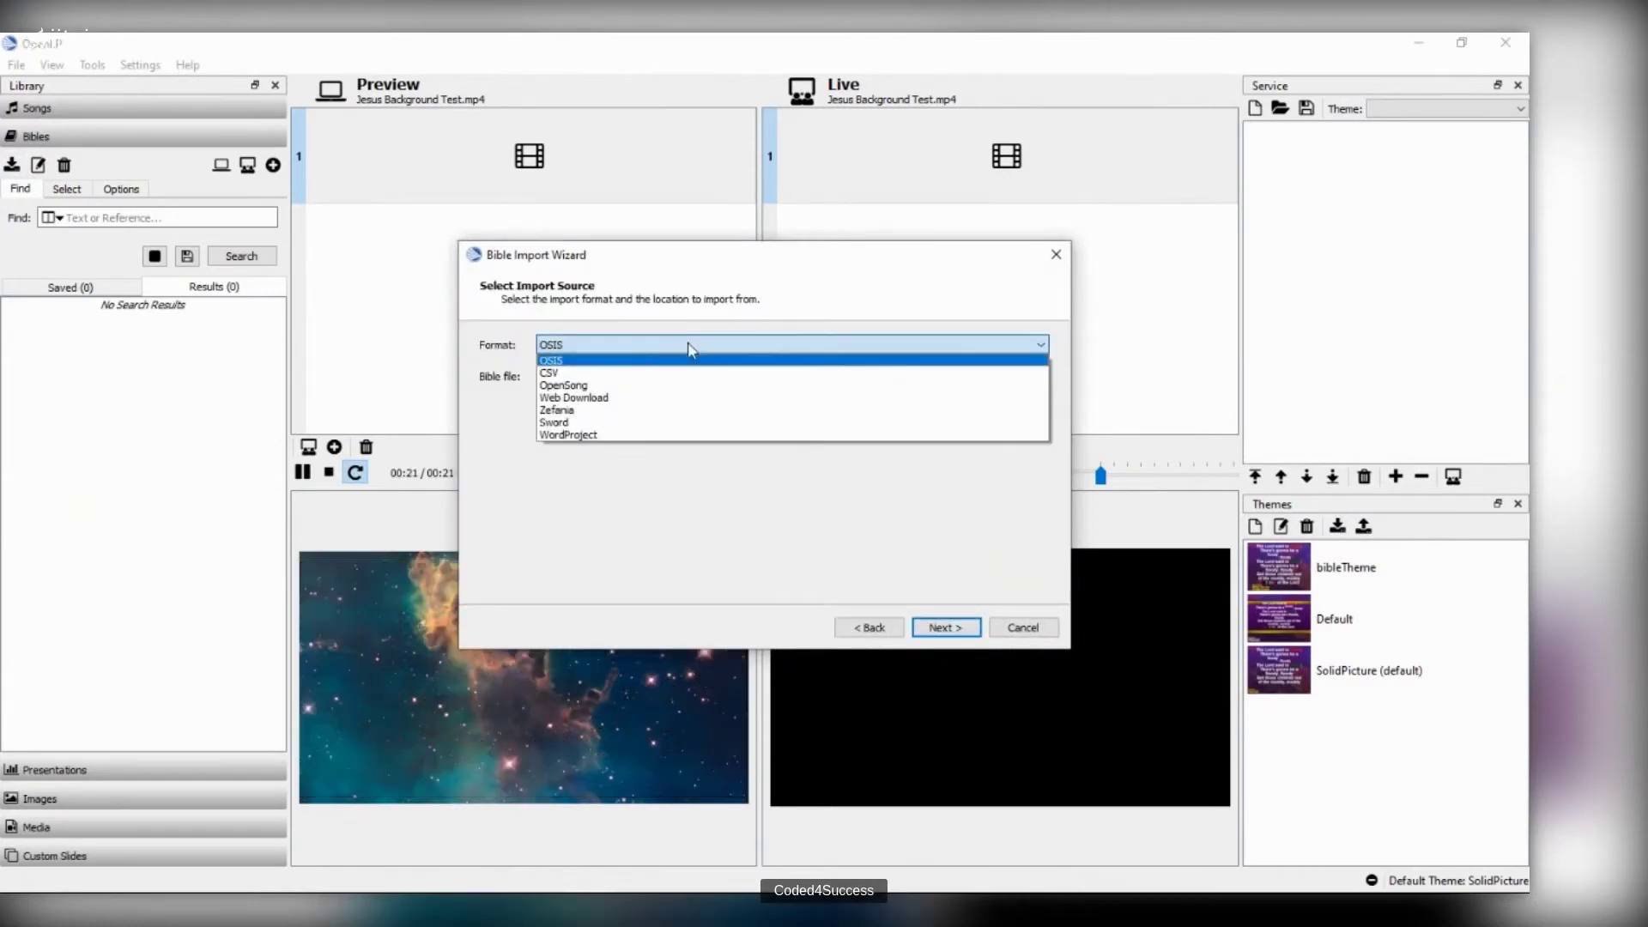
{"action": "left_click", "coordinate": [609, 393]}
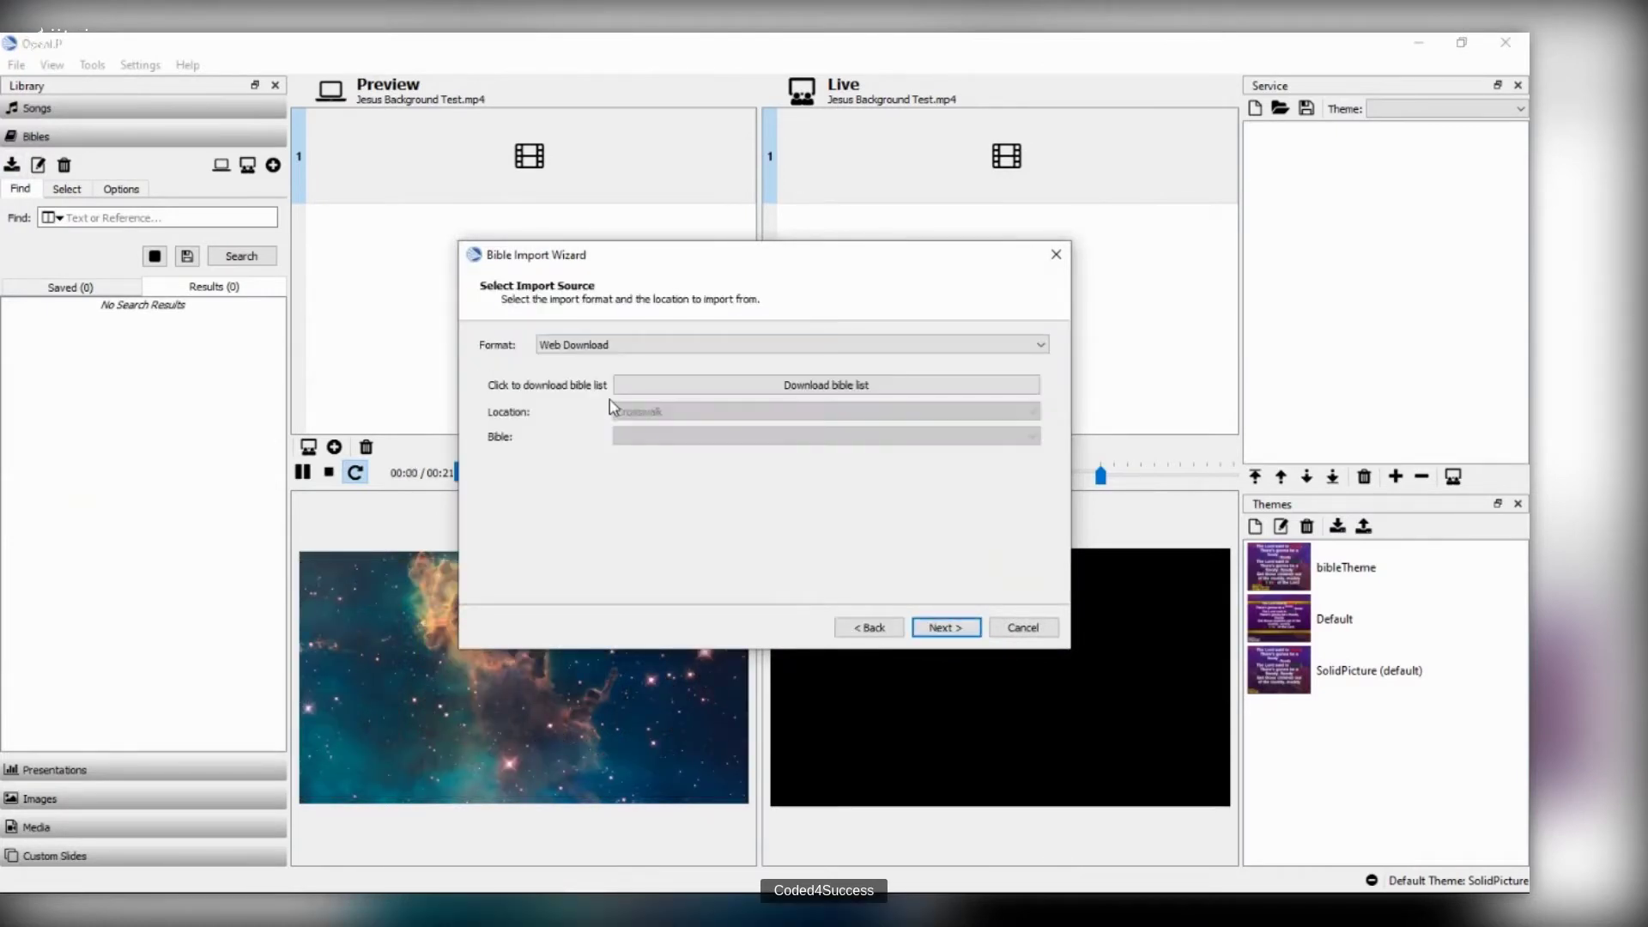
{"action": "left_click", "coordinate": [826, 388]}
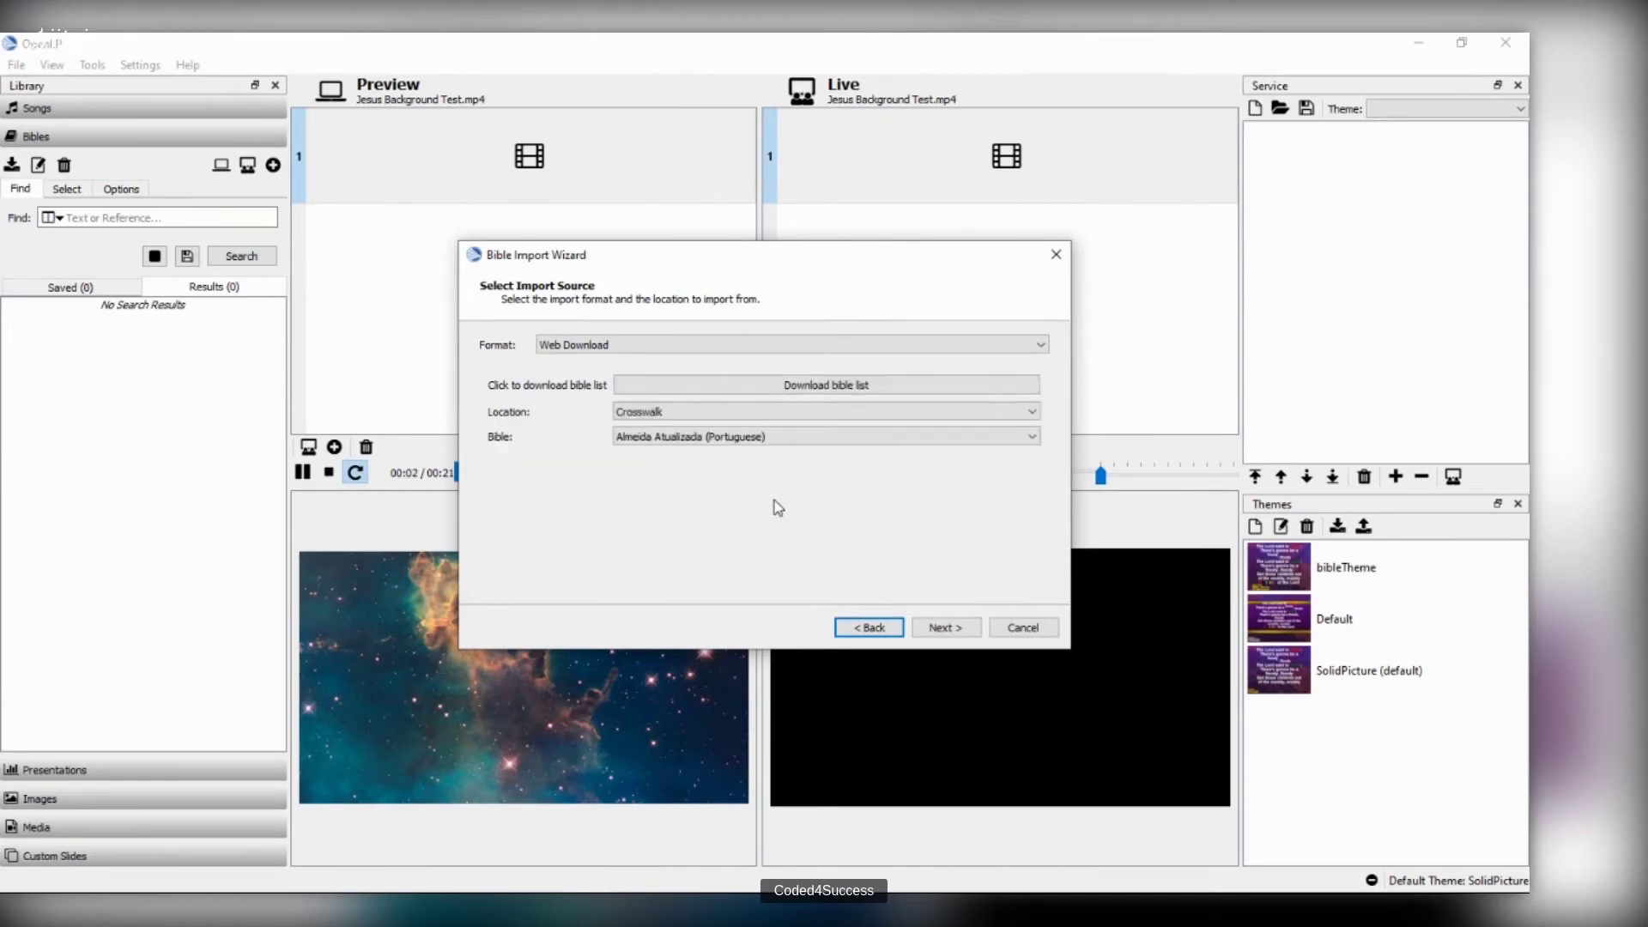
Step: Set the download location to BibleGateway and the Bible to Good News Translation (GNT)
{"action": "left_click", "coordinate": [777, 436]}
{"action": "scroll", "coordinate": [766, 523], "scroll_direction": "up", "scroll_amount": 1}
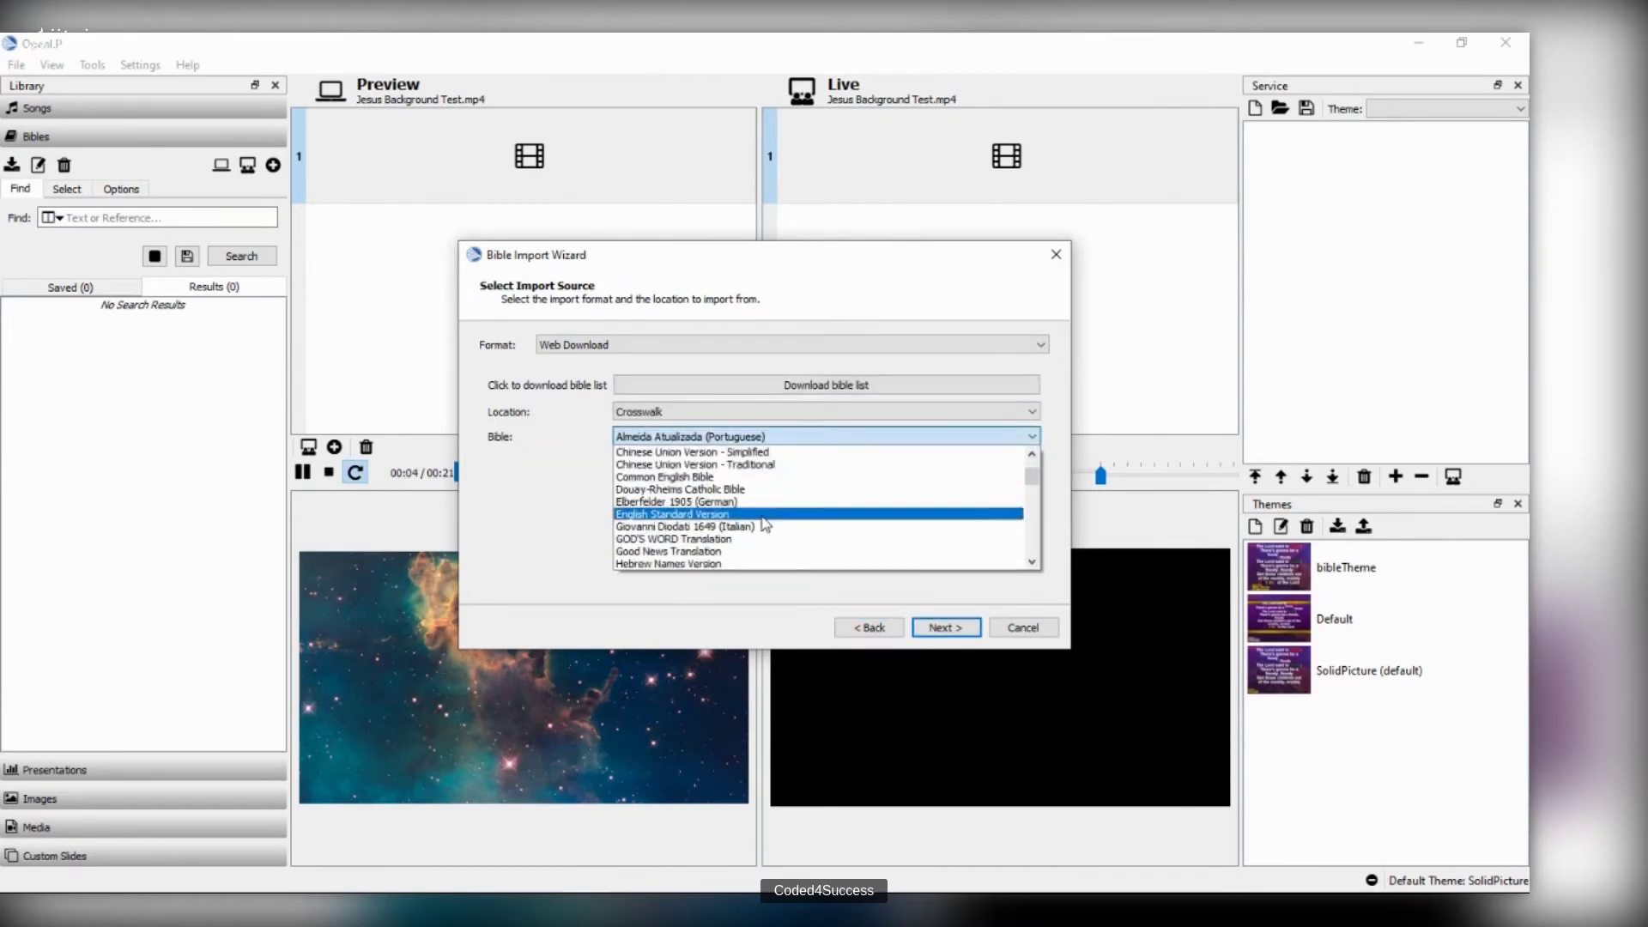
{"action": "scroll", "coordinate": [766, 523], "scroll_direction": "down", "scroll_amount": 8}
{"action": "scroll", "coordinate": [766, 523], "scroll_direction": "up", "scroll_amount": 9}
{"action": "left_click", "coordinate": [589, 515]}
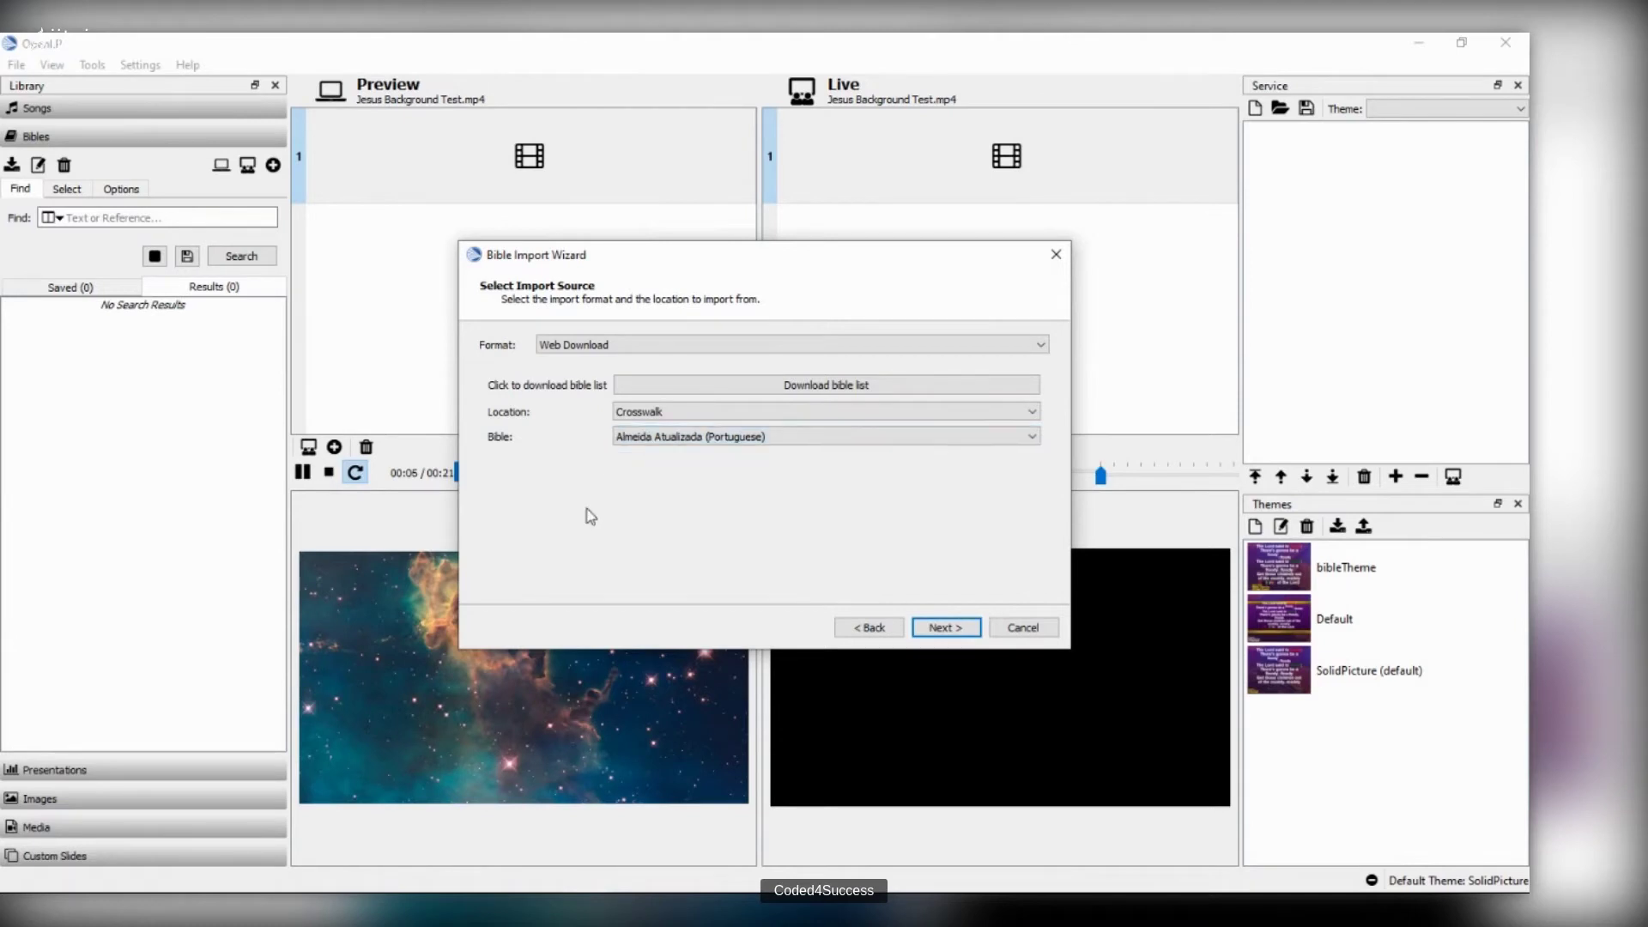
{"action": "left_click", "coordinate": [686, 413]}
{"action": "left_click", "coordinate": [685, 415]}
{"action": "key", "text": "Down"}
{"action": "left_click", "coordinate": [679, 437]}
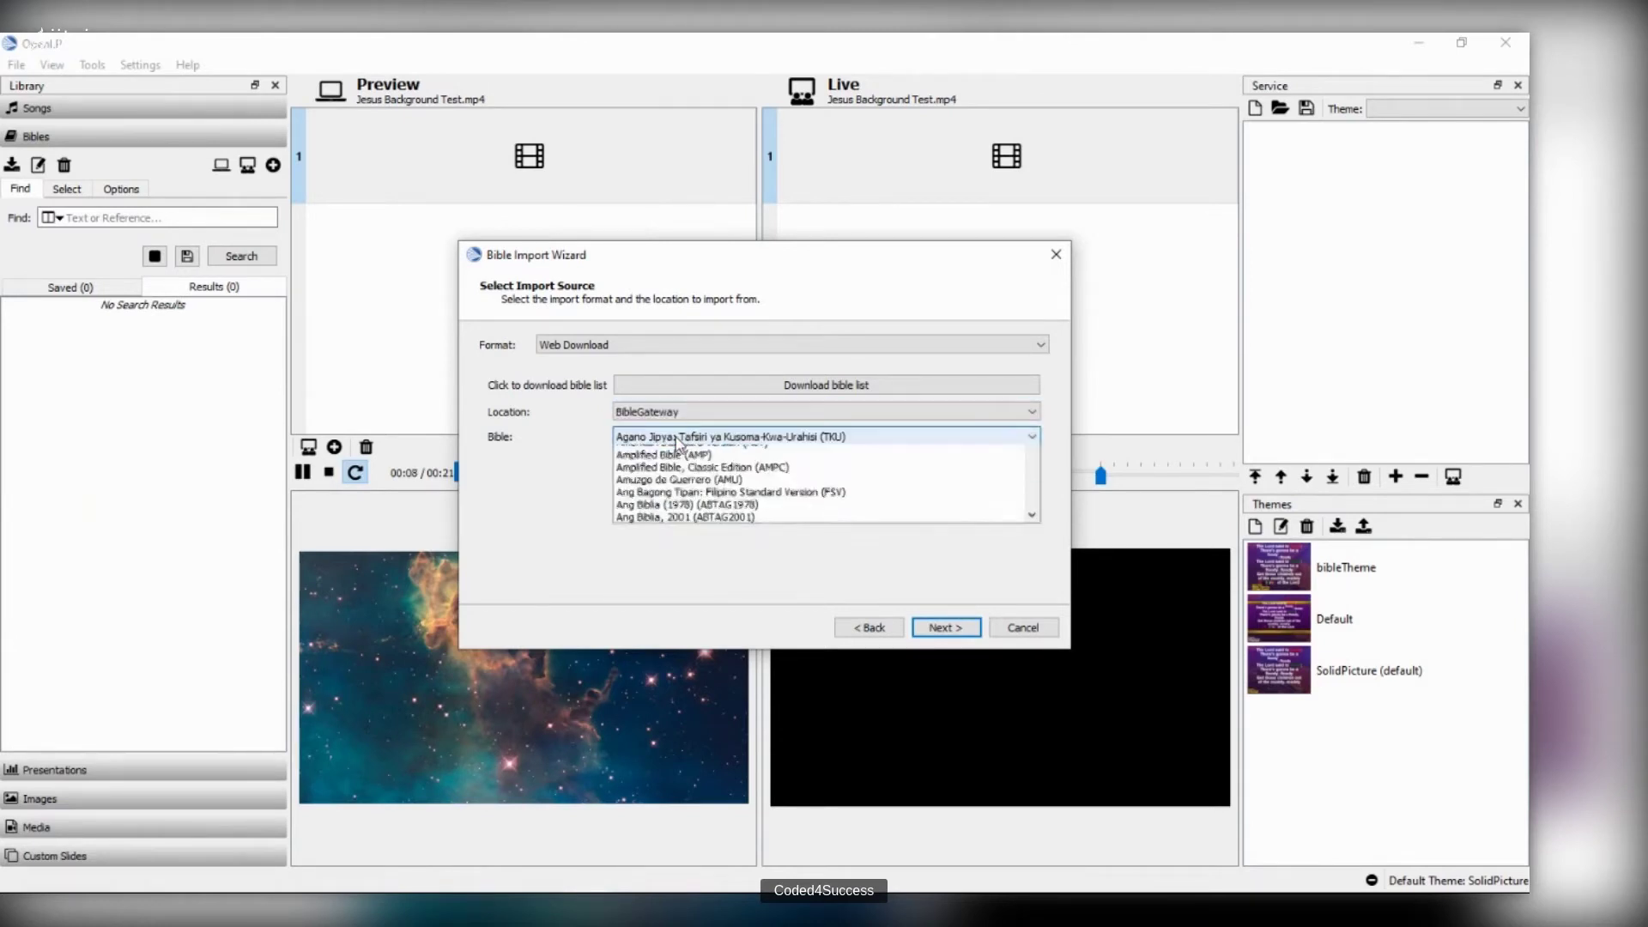
{"action": "scroll", "coordinate": [693, 543], "scroll_direction": "down", "scroll_amount": 6}
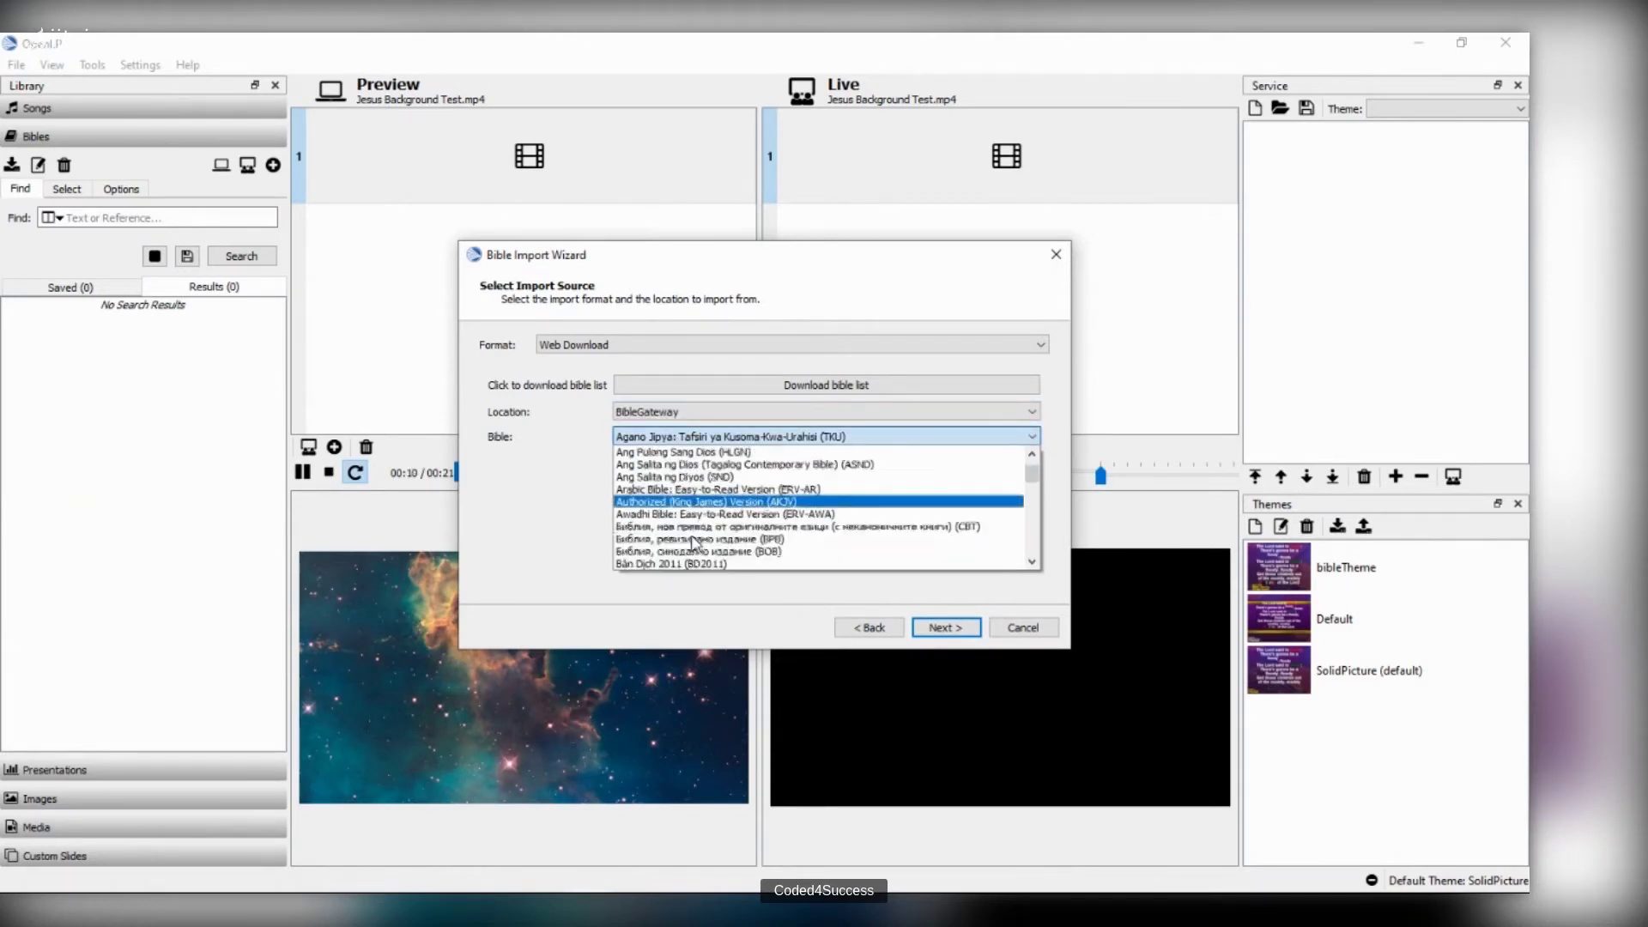
{"action": "scroll", "coordinate": [694, 543], "scroll_direction": "down", "scroll_amount": 9}
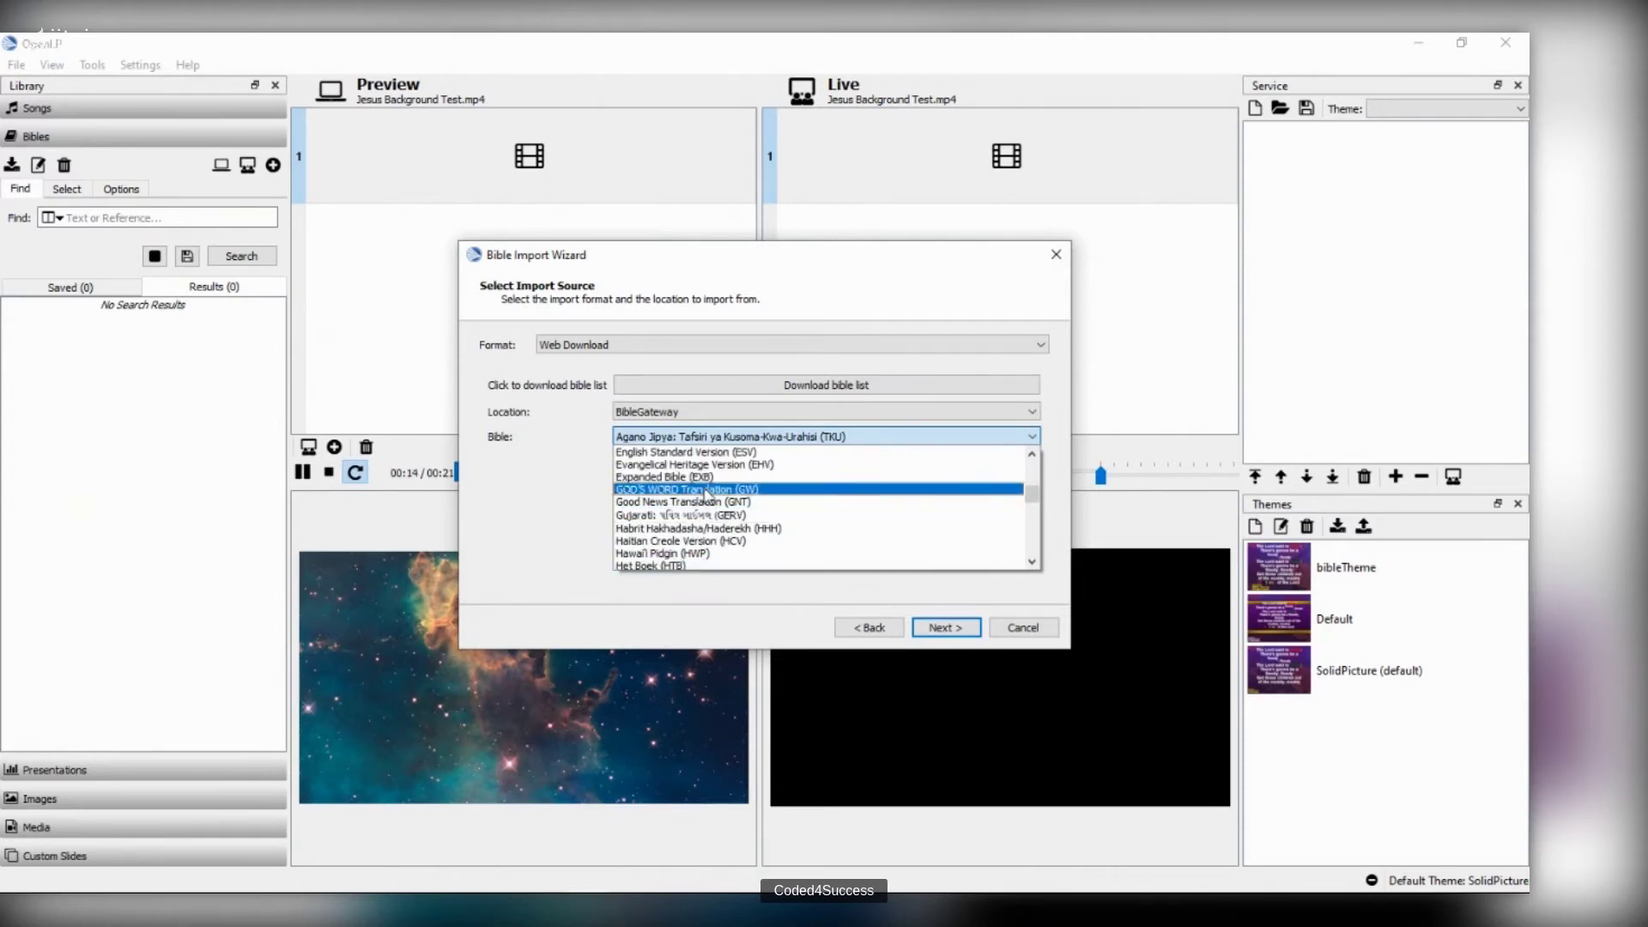
{"action": "left_click", "coordinate": [697, 502]}
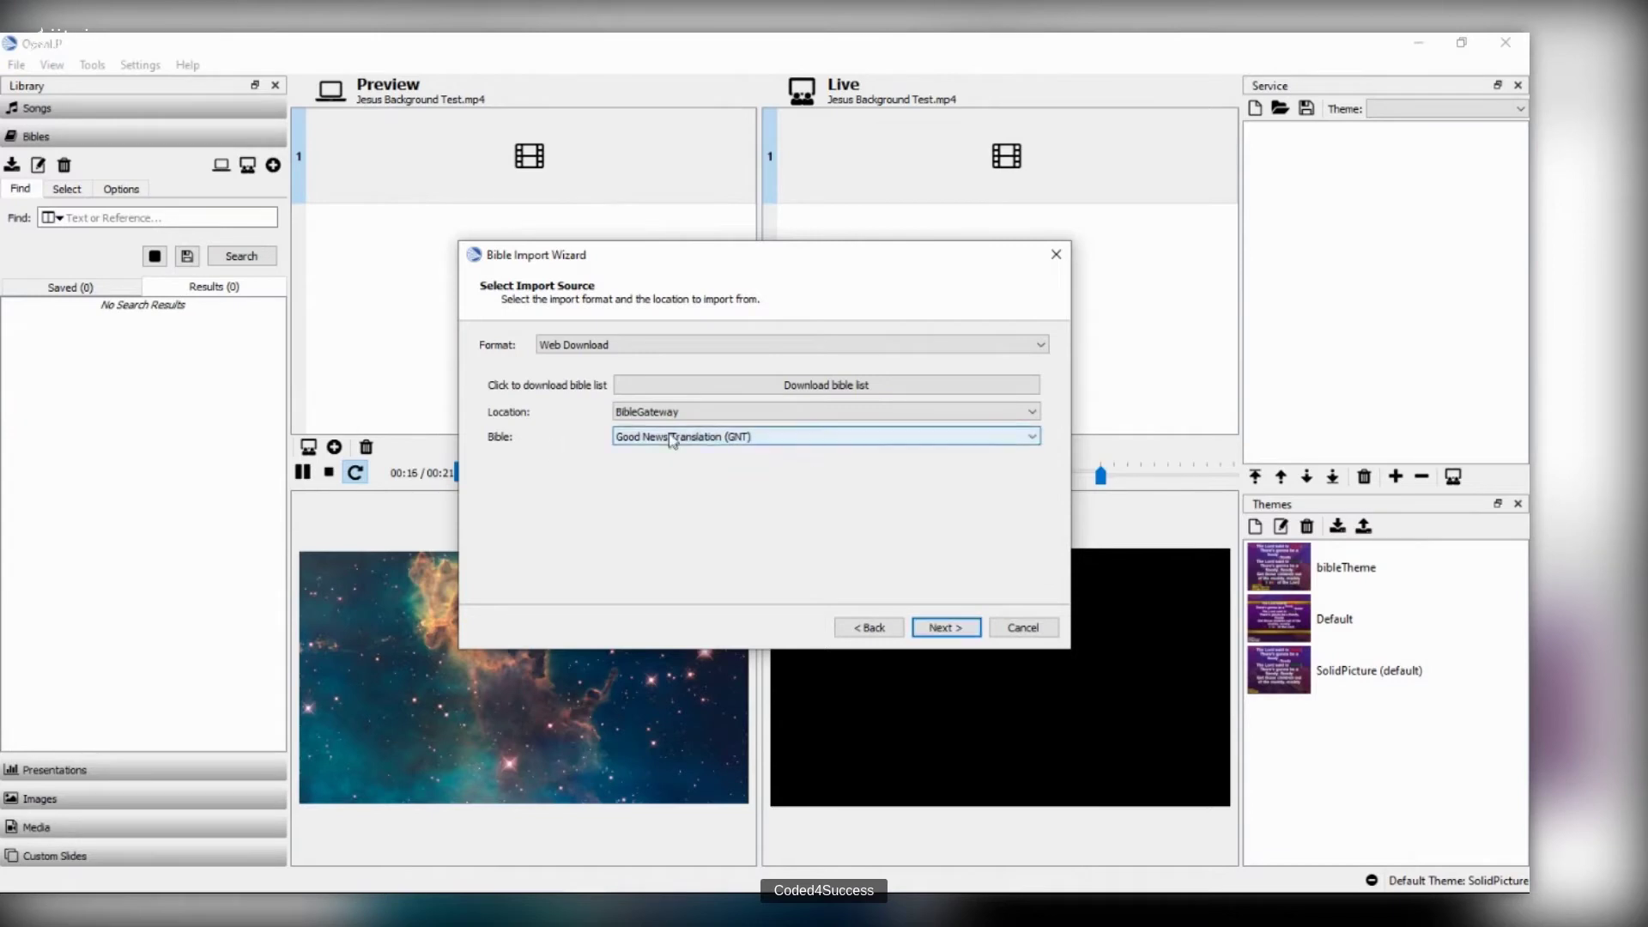
Step: Copy the GNT version name into the Copyright field and start the import
{"action": "left_click", "coordinate": [939, 627]}
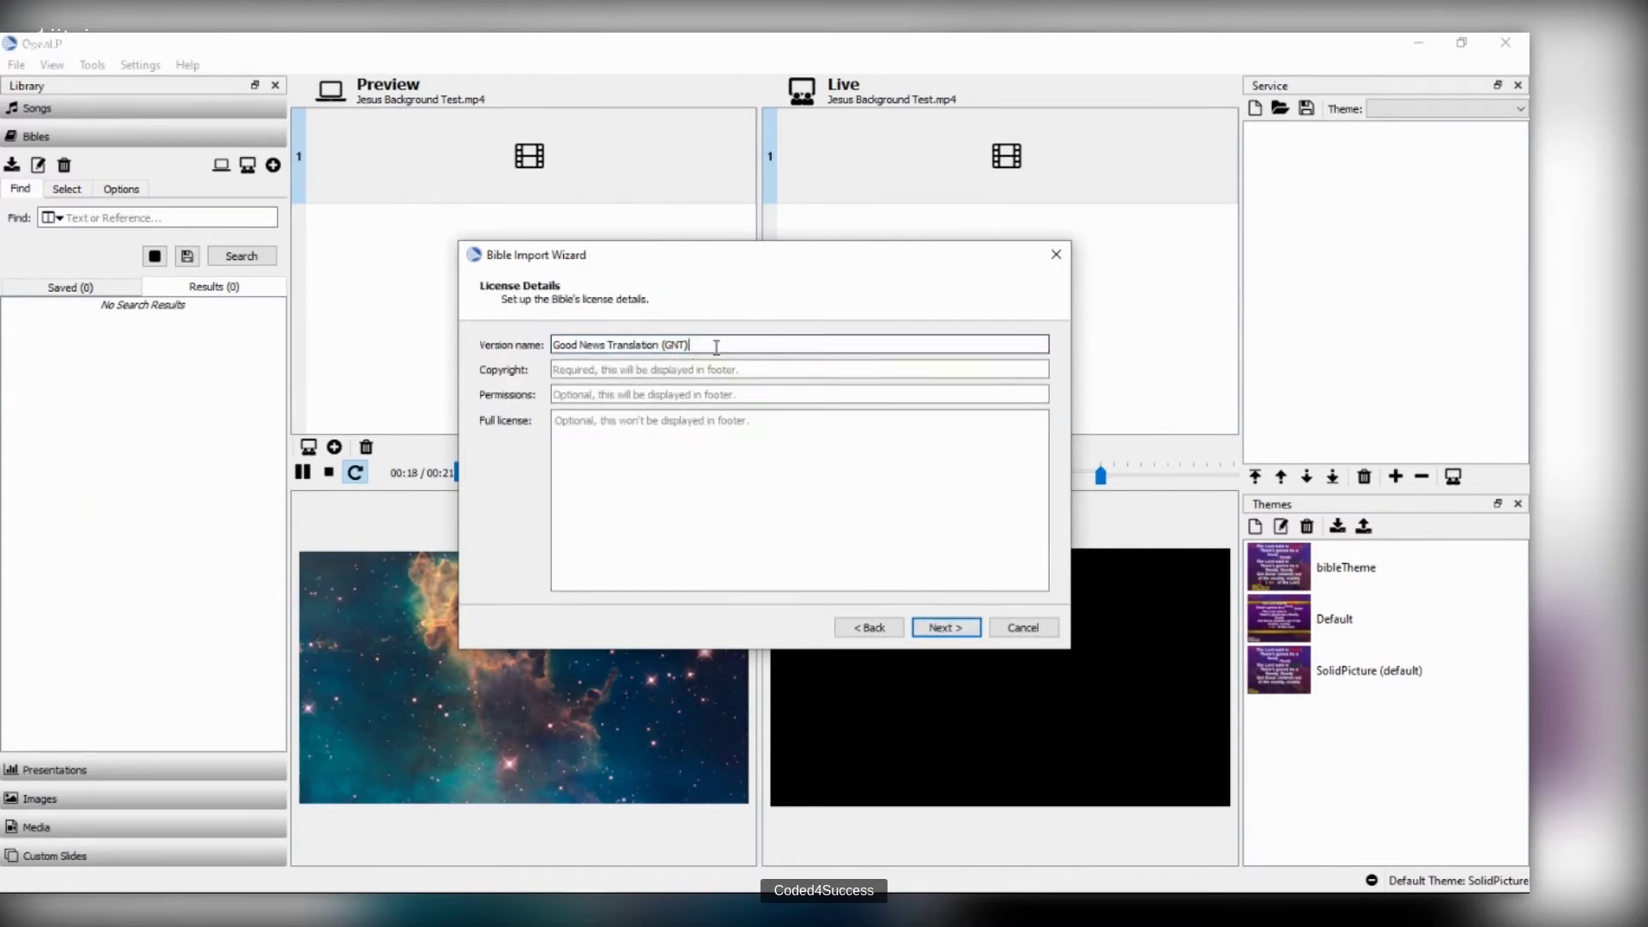
{"action": "left_click_drag", "start_coordinate": [717, 345], "coordinate": [551, 345]}
{"action": "key", "text": "ctrl+c"}
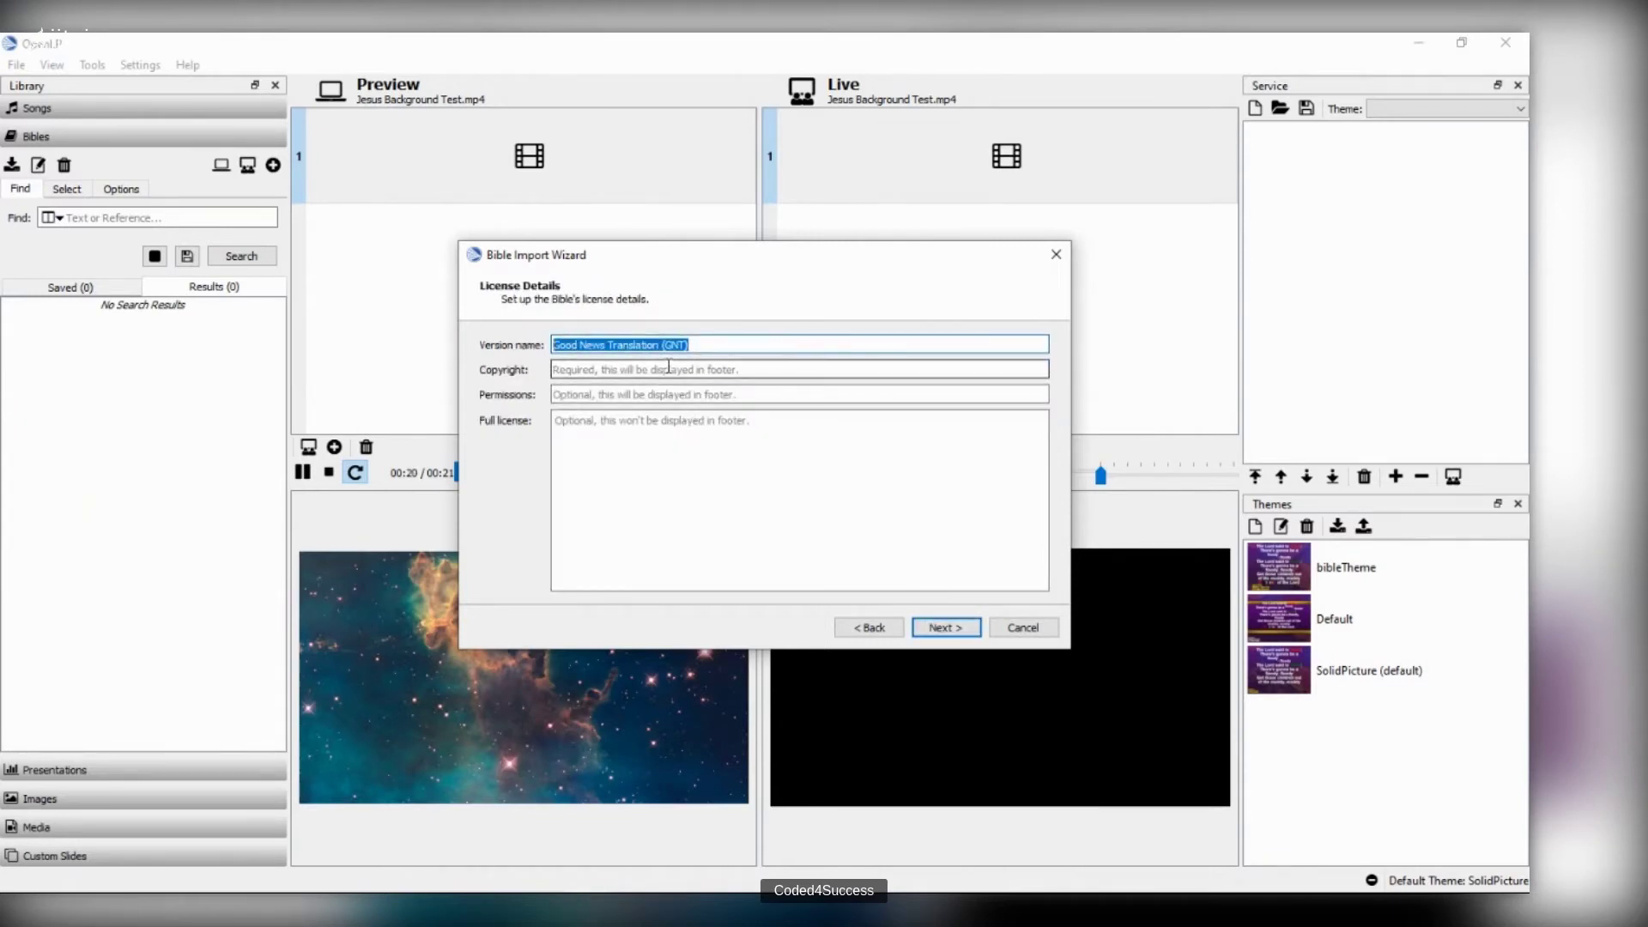
{"action": "key", "text": "Tab"}
{"action": "key", "text": "ctrl+v"}
{"action": "left_click", "coordinate": [941, 628]}
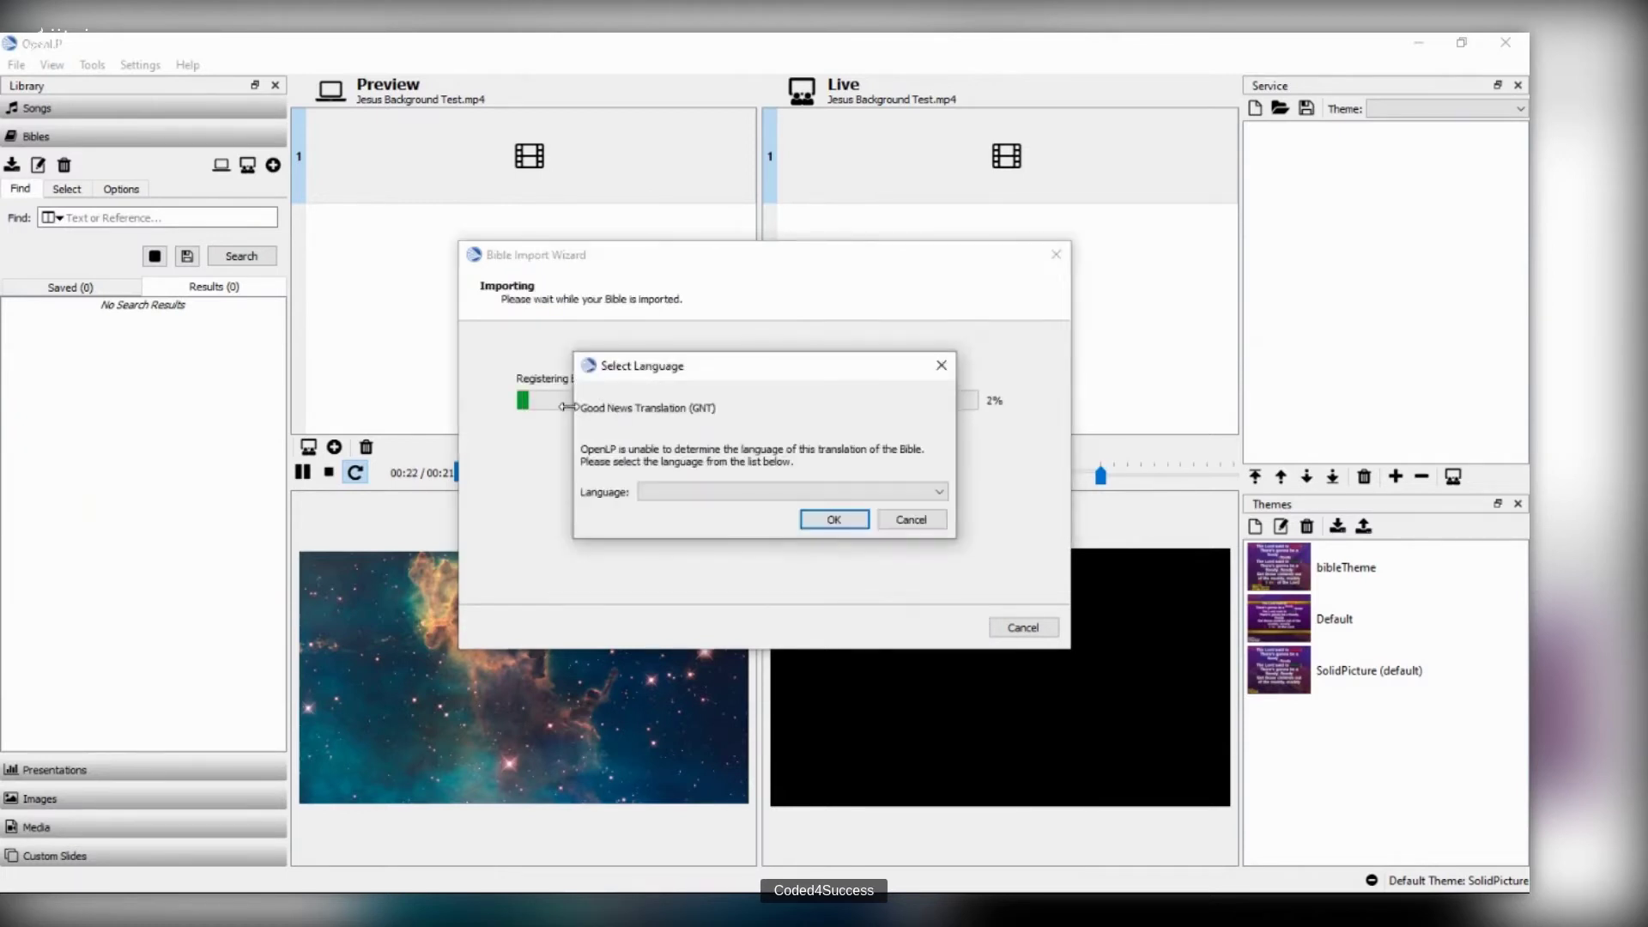
Step: Choose English as the Bible's language and finish the import
{"action": "left_click", "coordinate": [803, 491]}
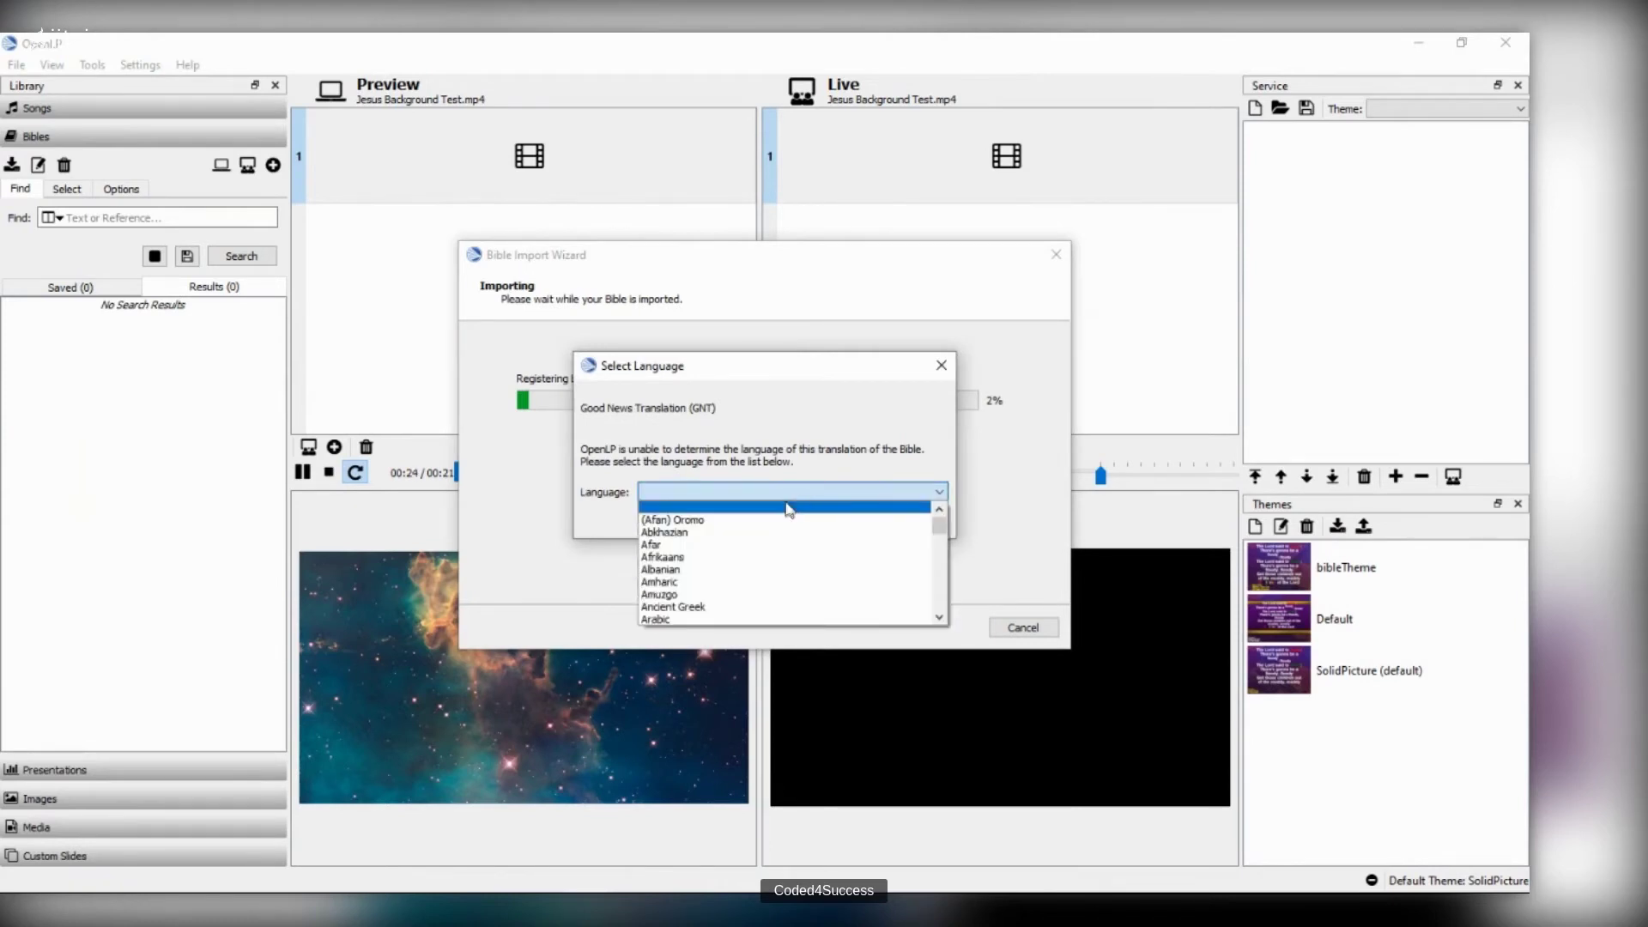
{"action": "scroll", "coordinate": [708, 585], "scroll_direction": "down", "scroll_amount": 2}
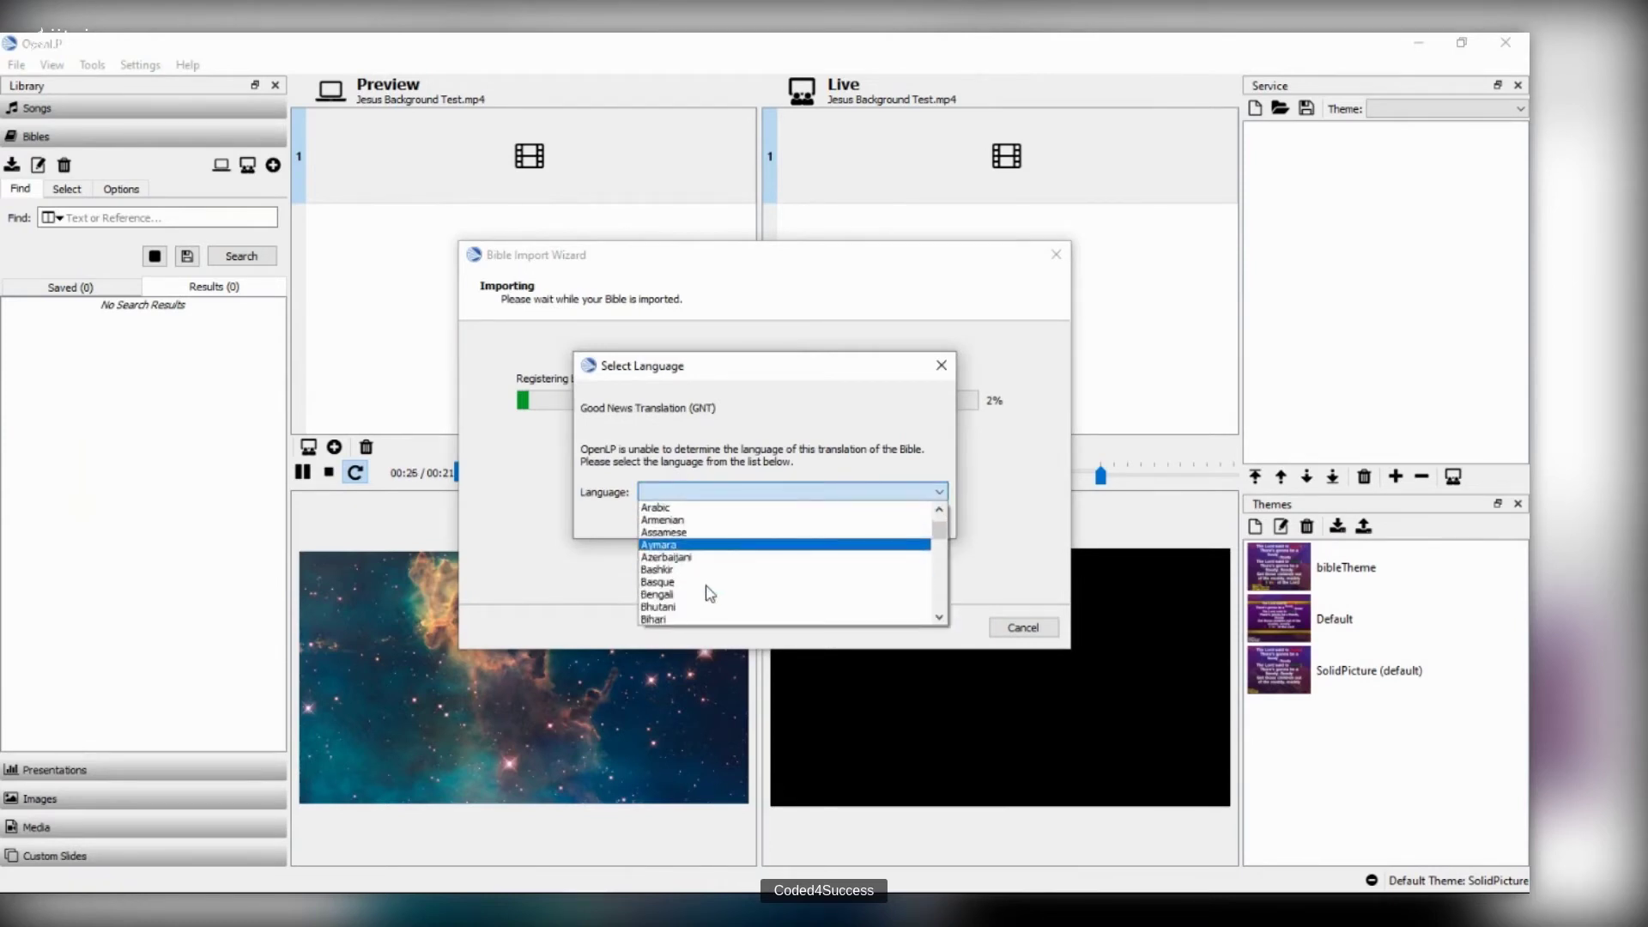
{"action": "scroll", "coordinate": [708, 585], "scroll_direction": "up", "scroll_amount": 2}
{"action": "scroll", "coordinate": [672, 554], "scroll_direction": "down", "scroll_amount": 5}
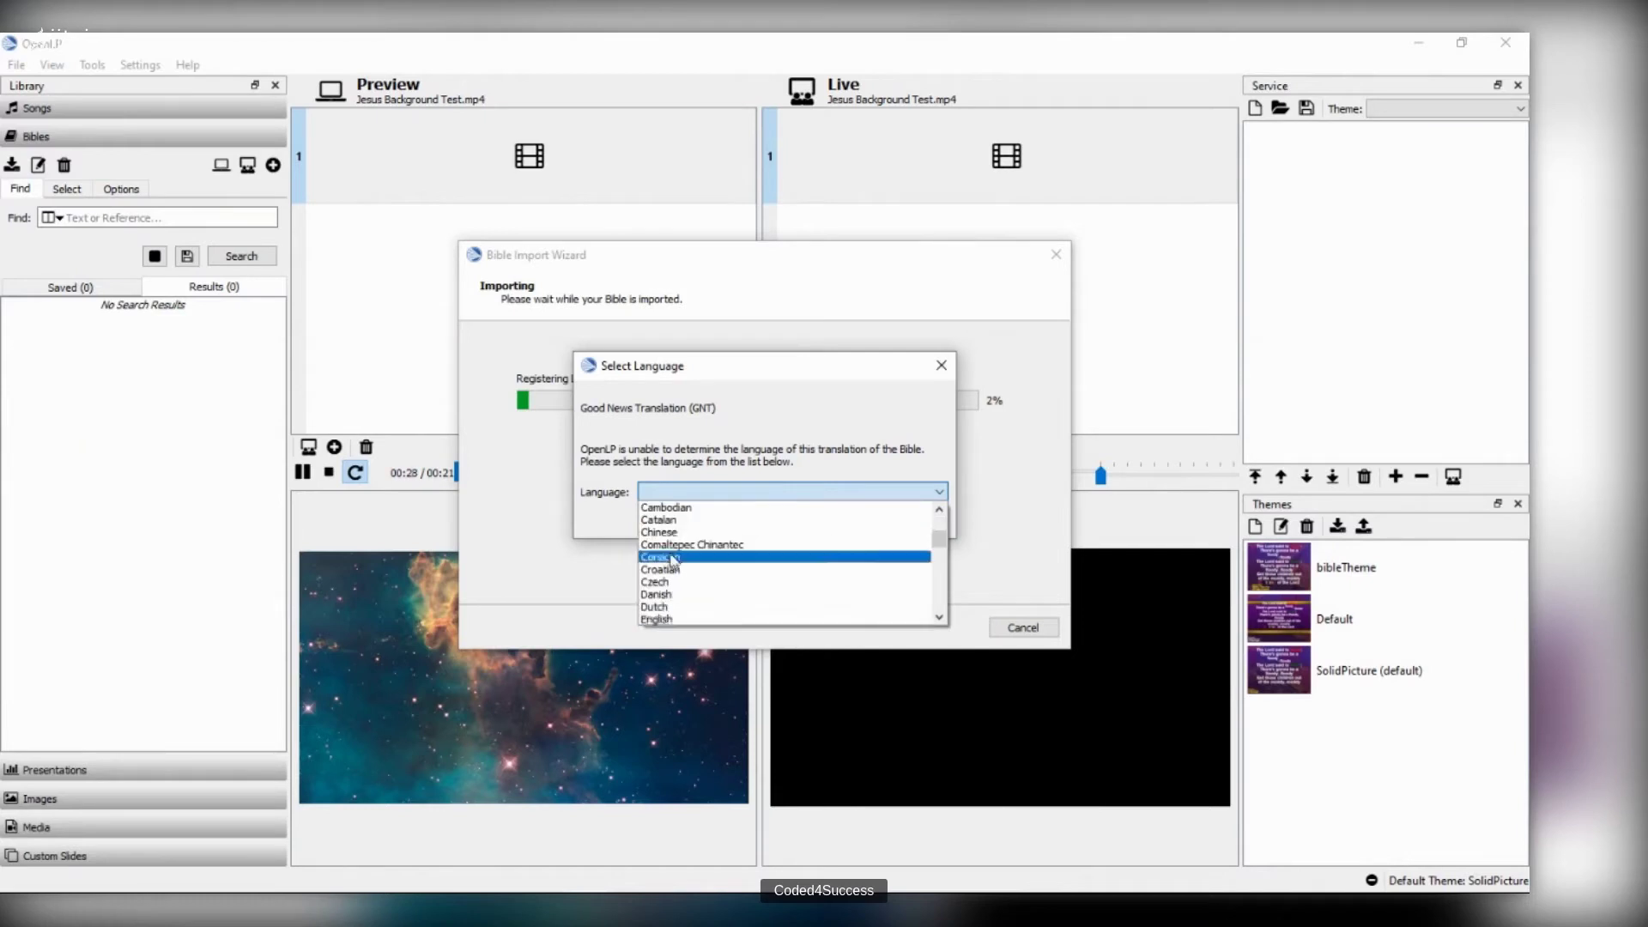
{"action": "left_click", "coordinate": [674, 614]}
{"action": "left_click", "coordinate": [834, 520]}
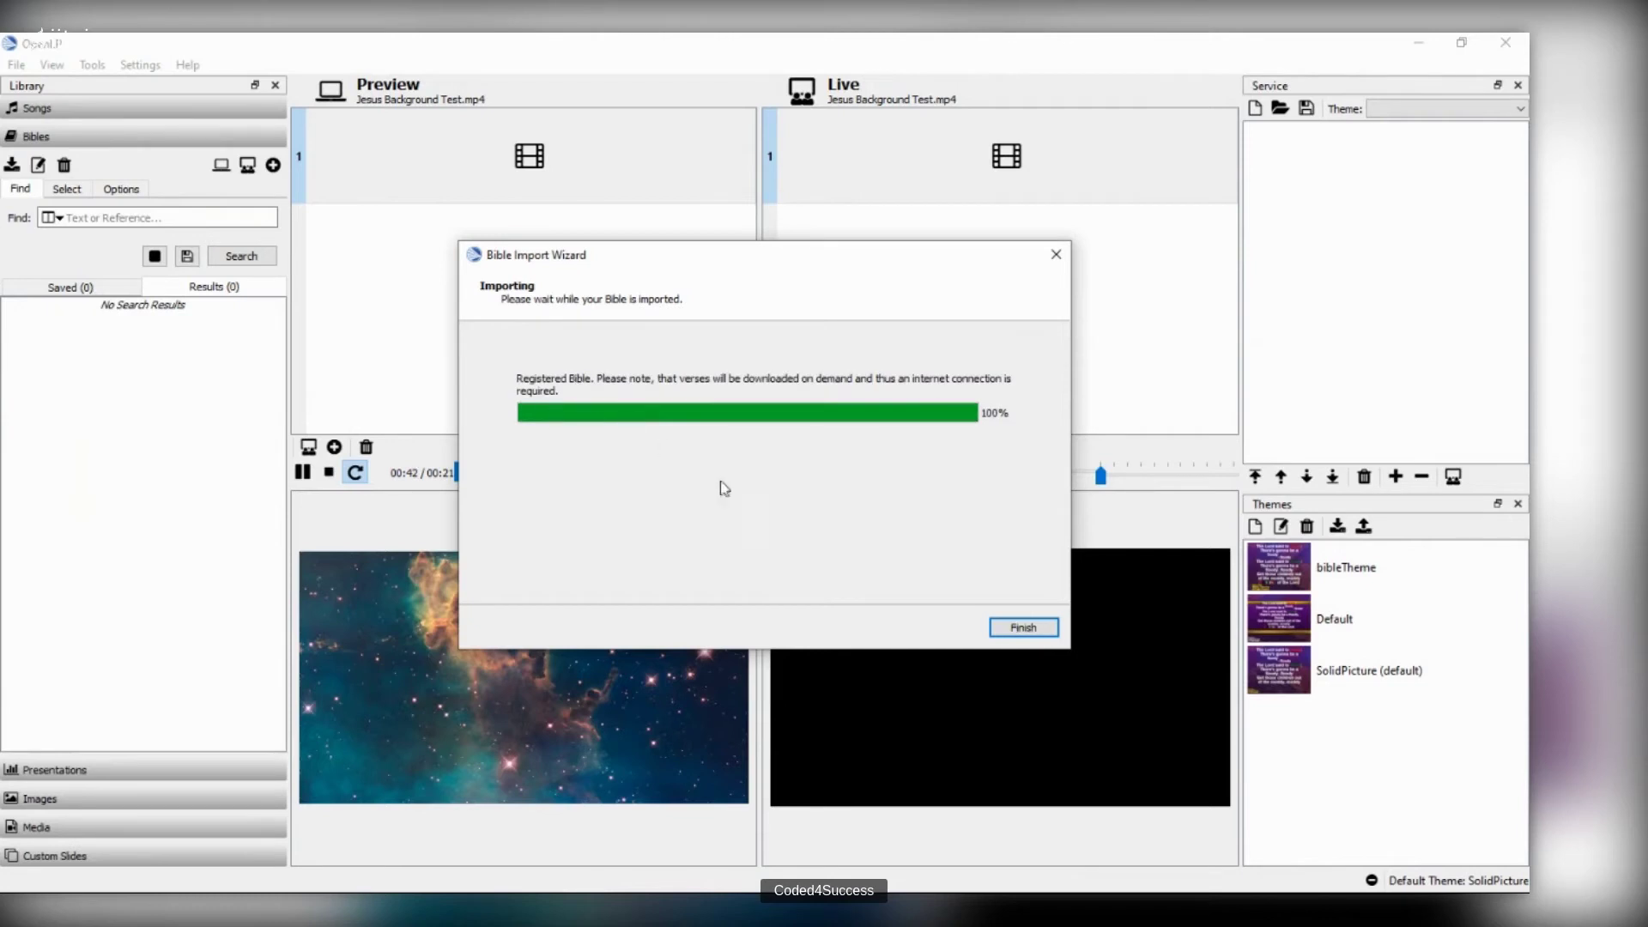
{"action": "key", "text": "Return"}
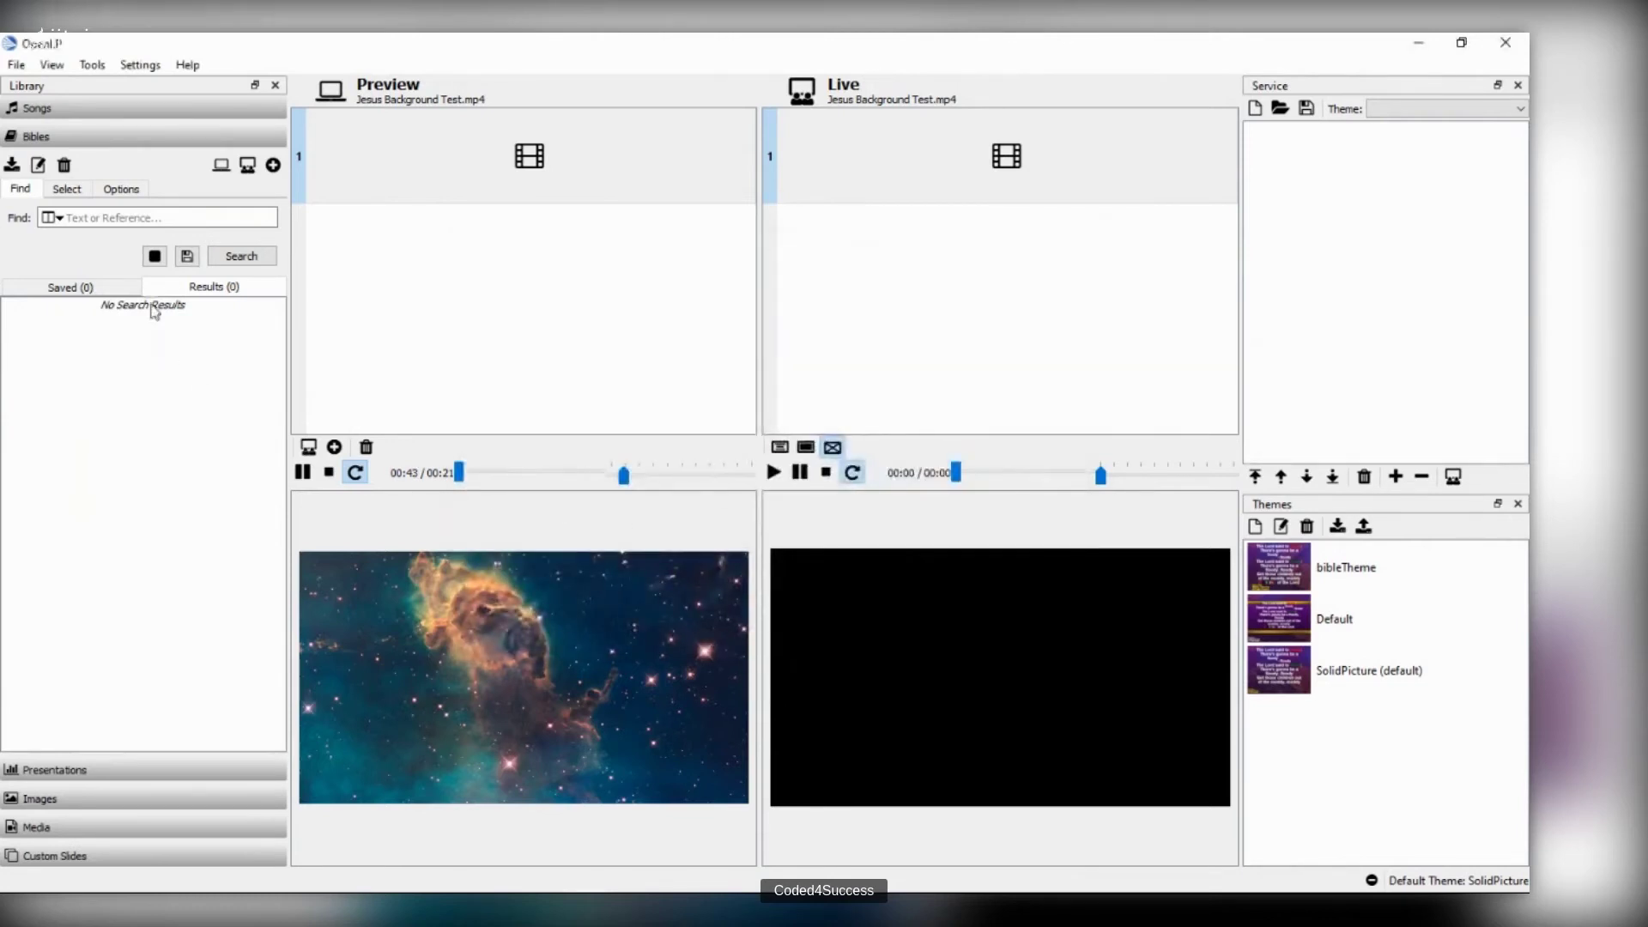
Step: Make Good News Translation (GNT) the Bible search version
{"action": "left_click", "coordinate": [121, 190]}
{"action": "left_click", "coordinate": [151, 214]}
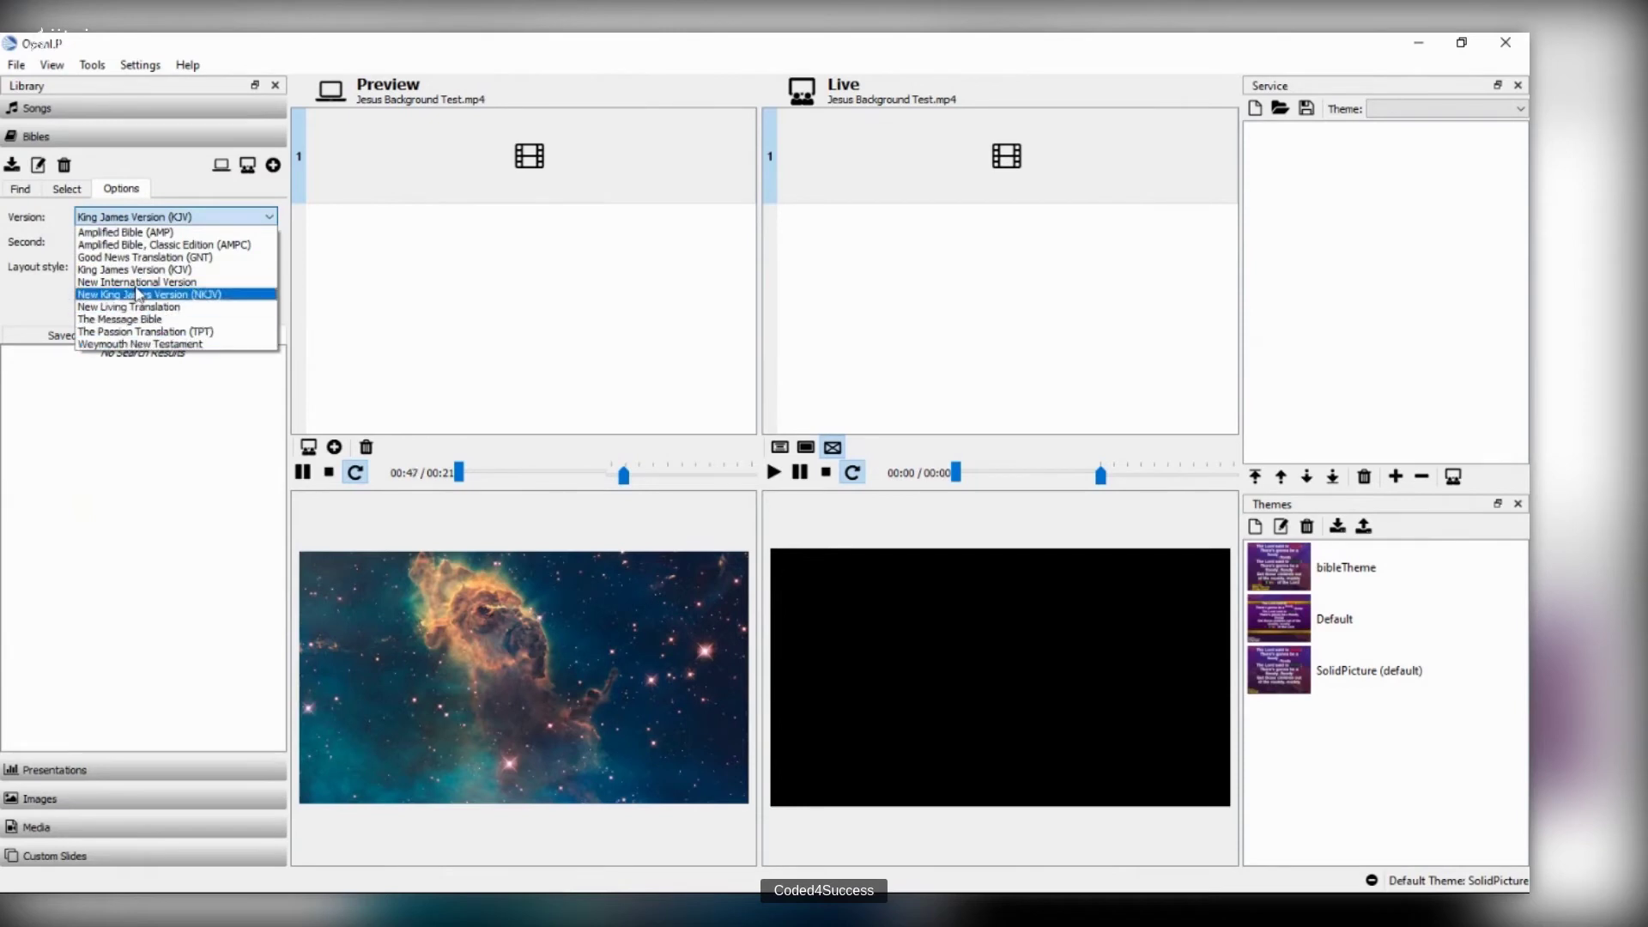
{"action": "left_click", "coordinate": [176, 256]}
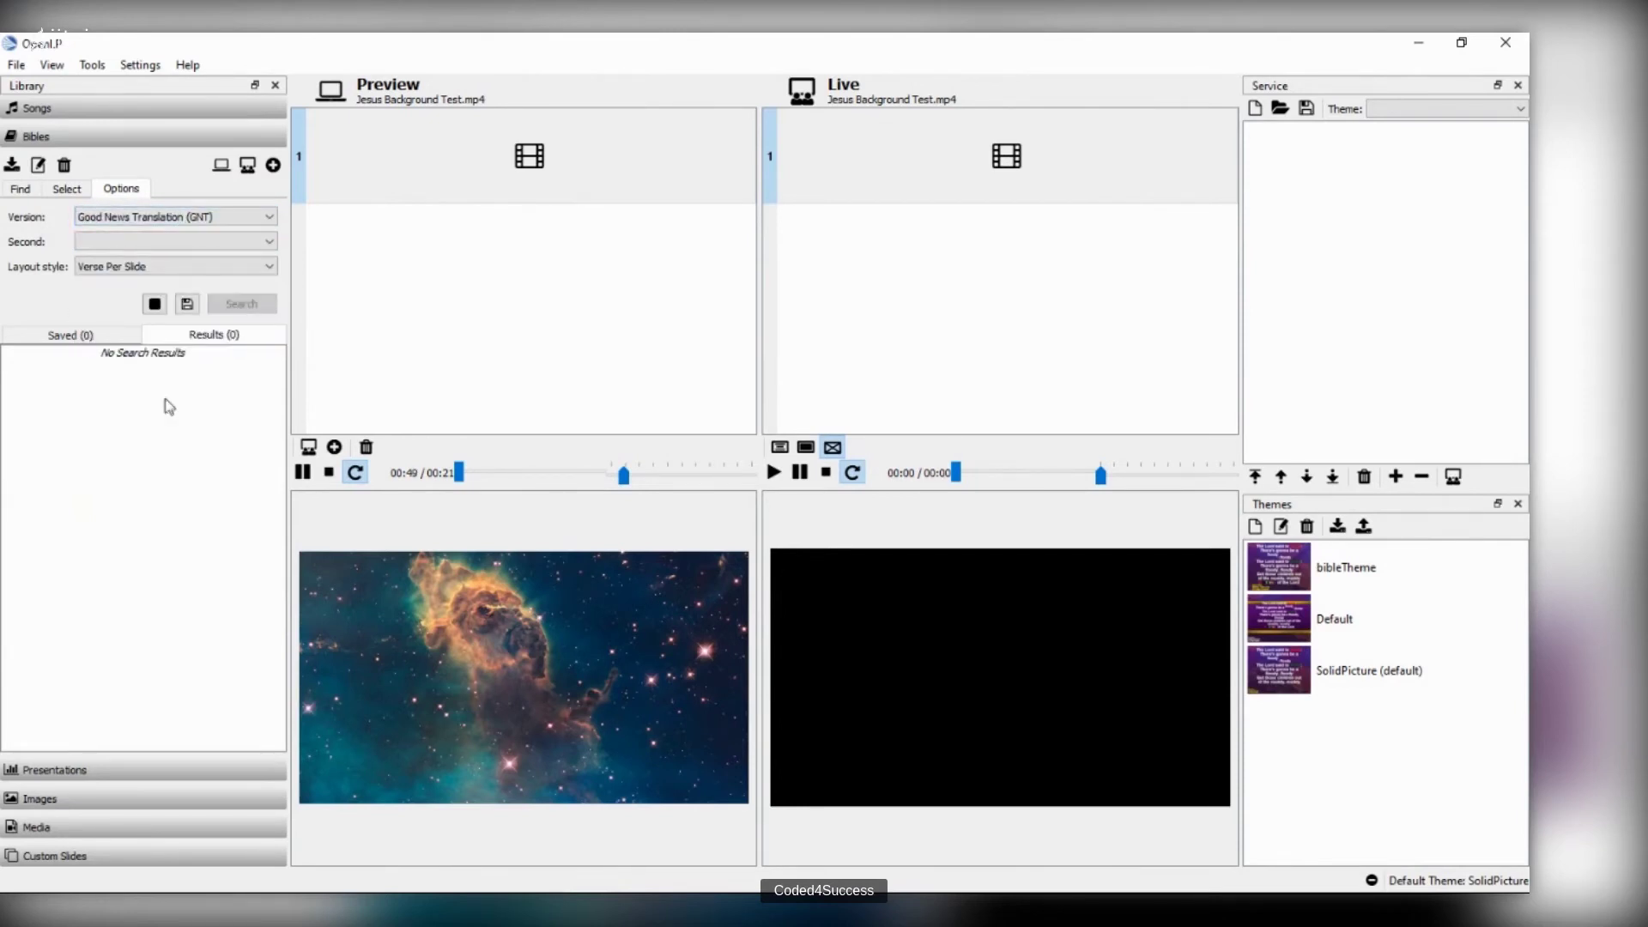
Step: Search the Bibles by reference for 'John 1:'
{"action": "left_click", "coordinate": [29, 190]}
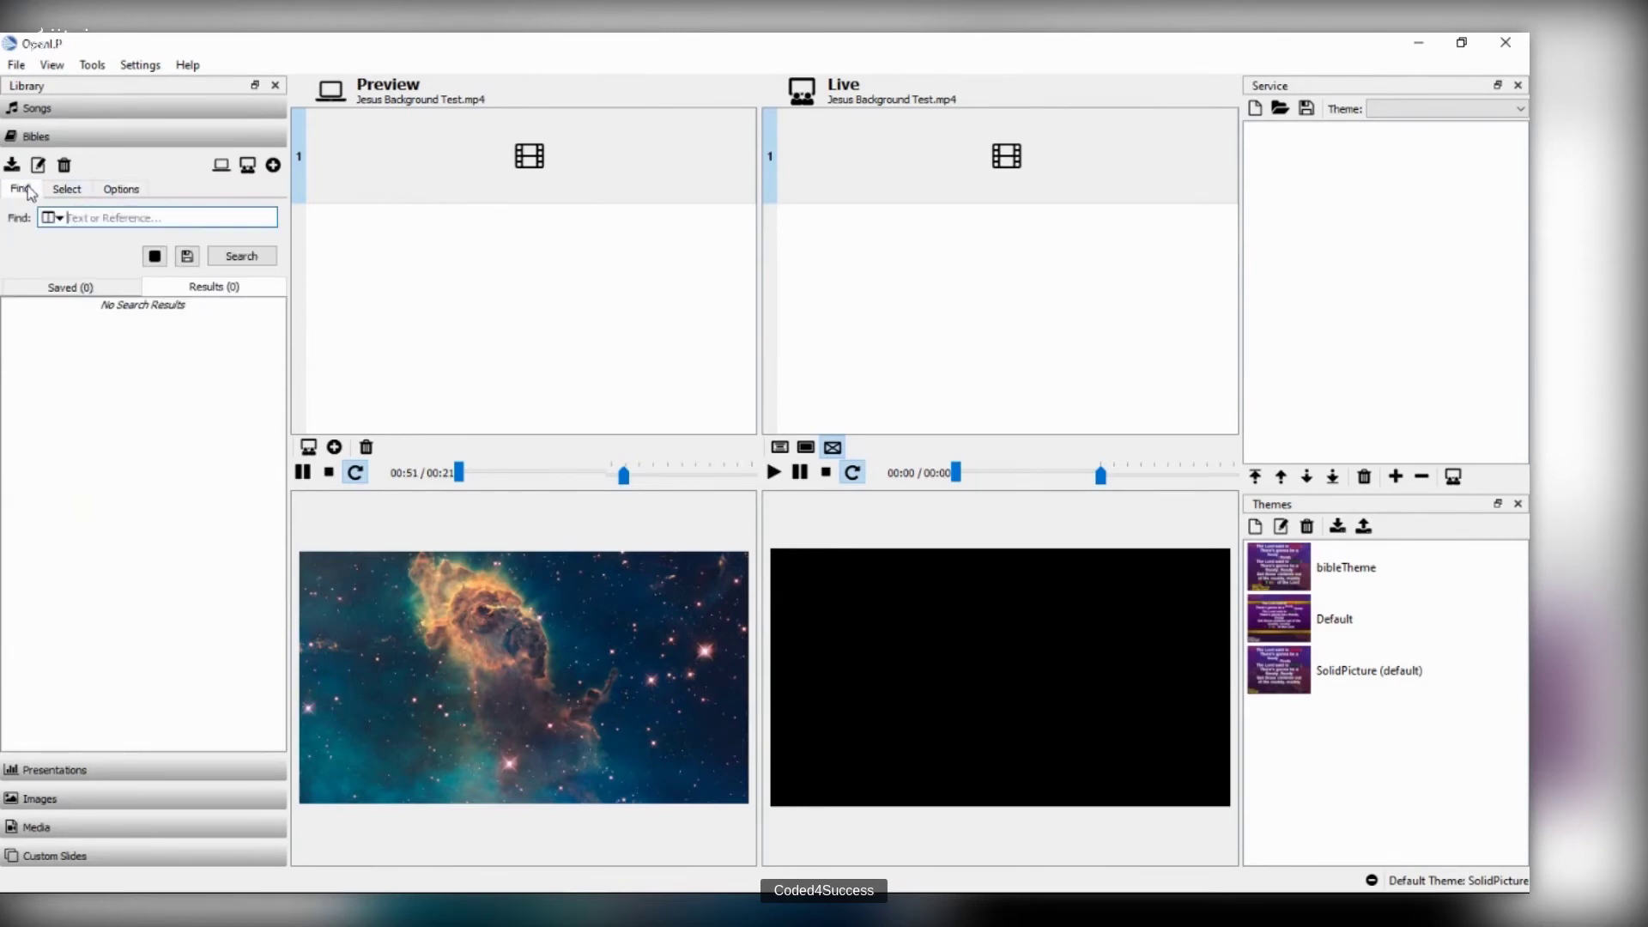
{"action": "left_click", "coordinate": [106, 220]}
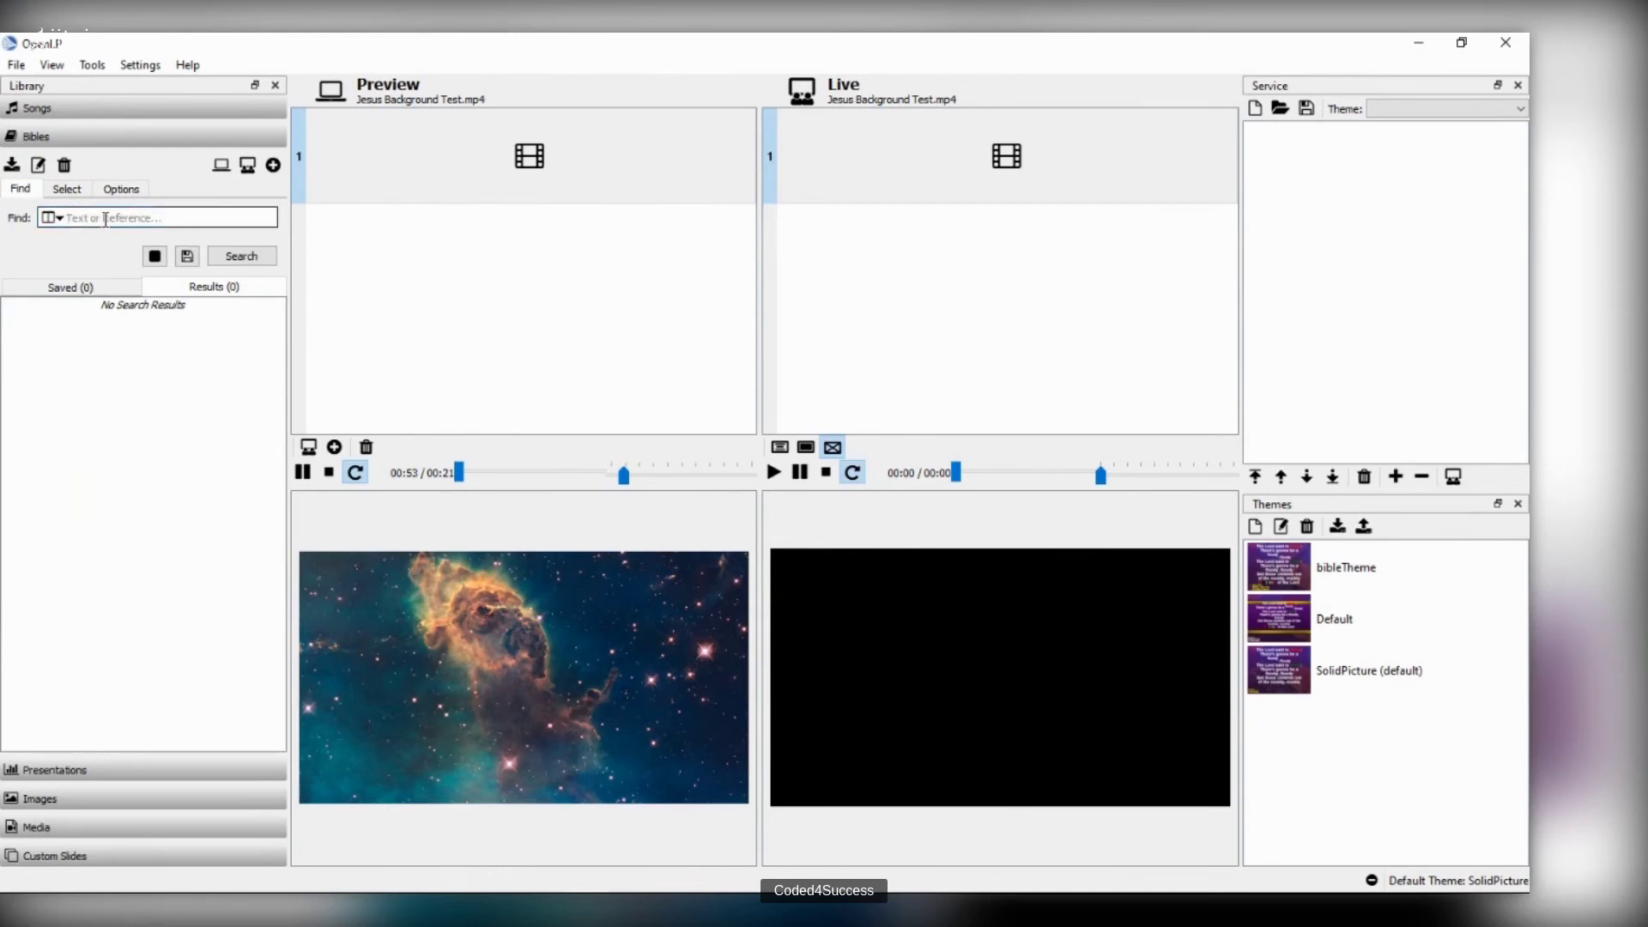
{"action": "type", "text": "John 1:0"}
{"action": "left_click", "coordinate": [237, 256]}
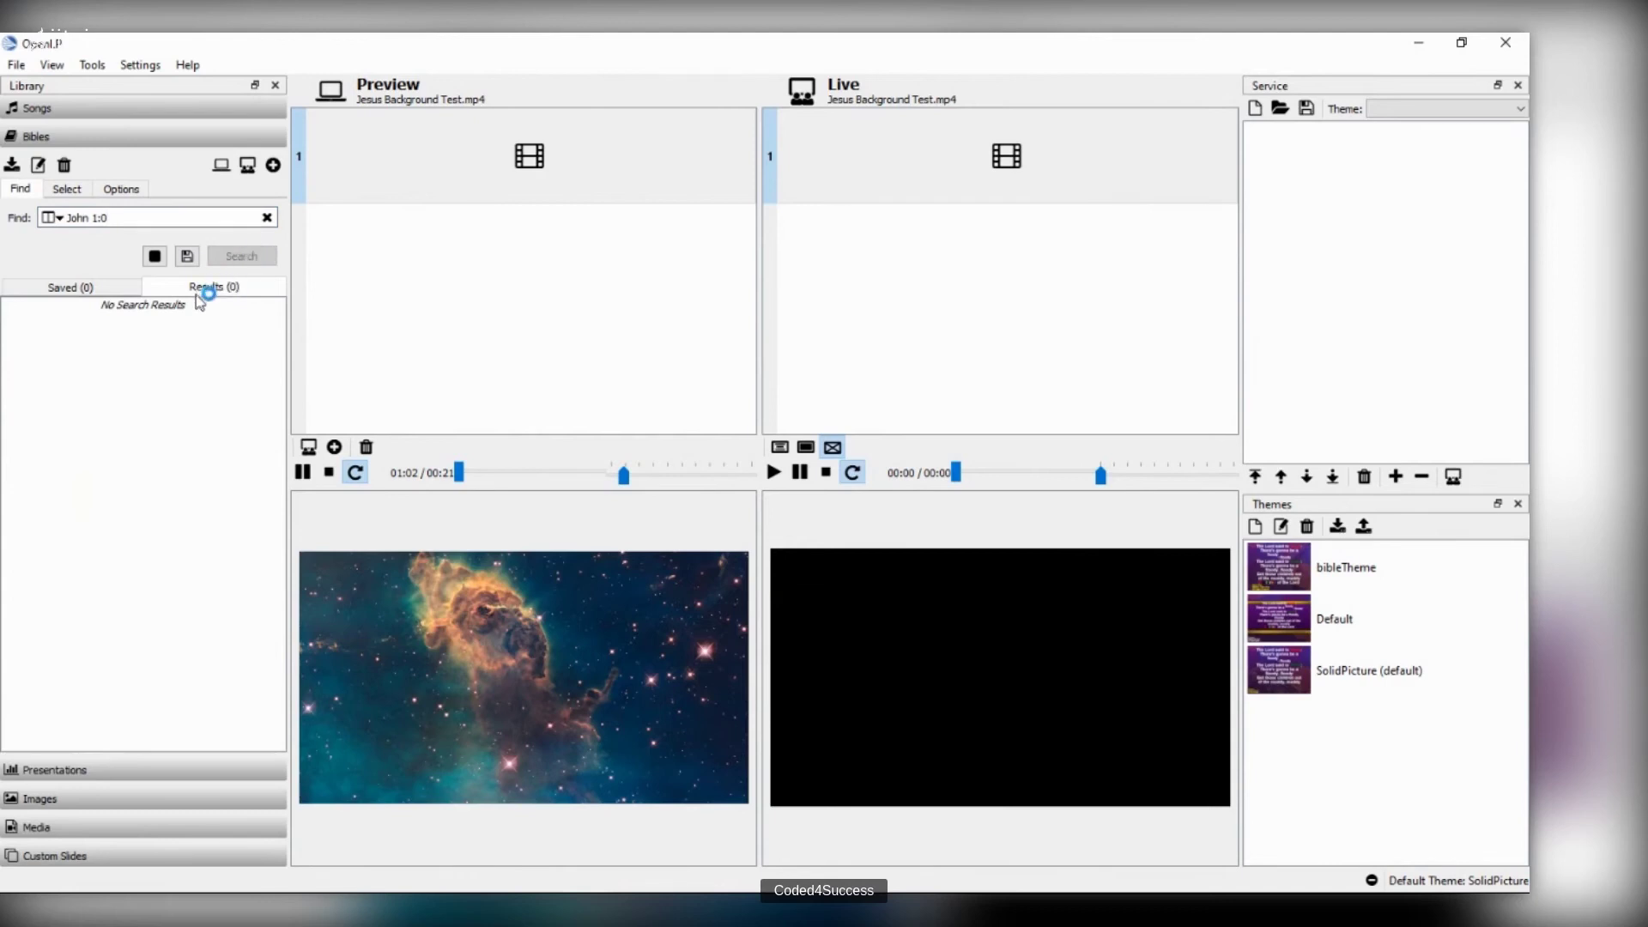
Step: Scroll the John 1 results and select verses John 1:4, 1:5 and 1:1
{"action": "scroll", "coordinate": [127, 426], "scroll_direction": "down", "scroll_amount": 6}
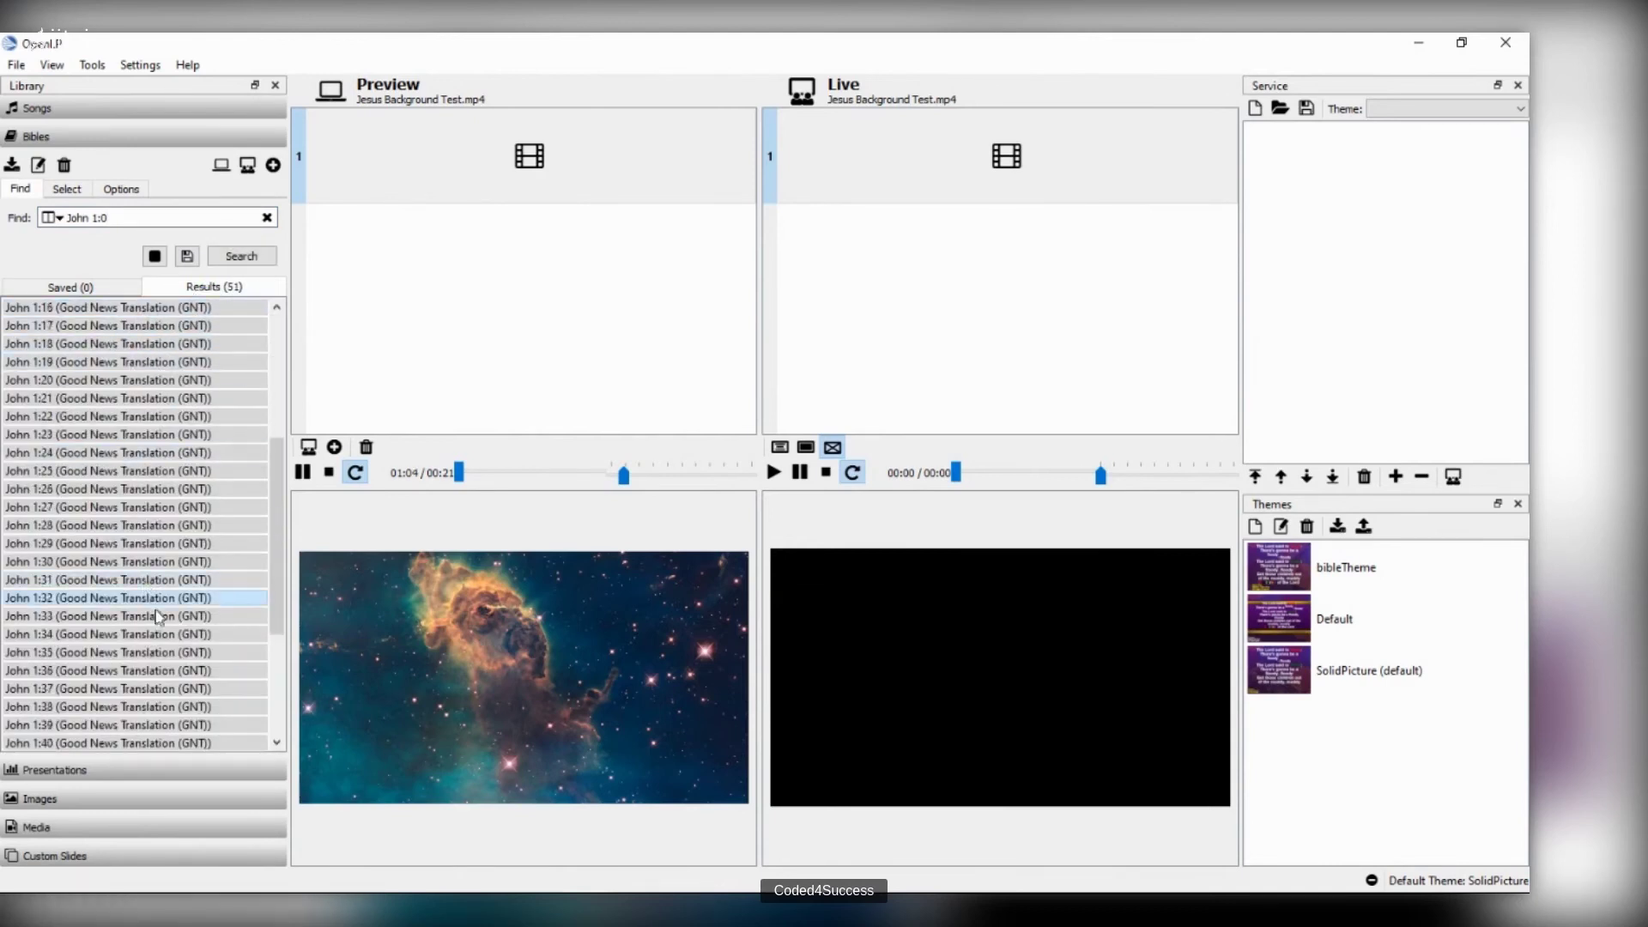
{"action": "scroll", "coordinate": [147, 367], "scroll_direction": "up", "scroll_amount": 6}
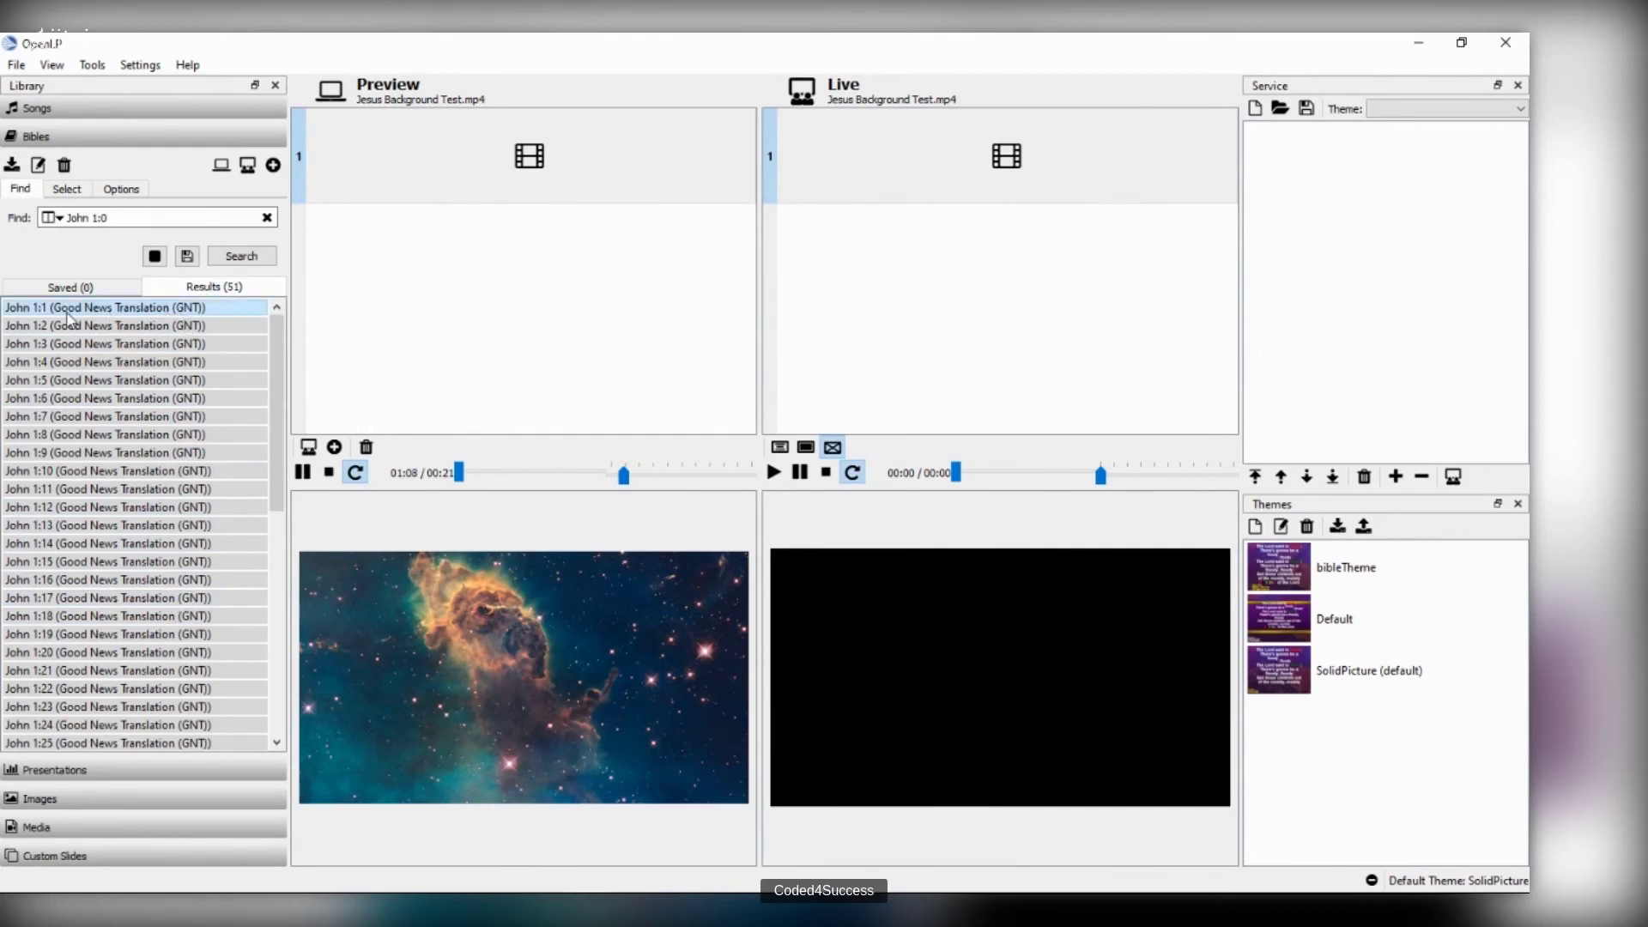
{"action": "left_click", "coordinate": [76, 364]}
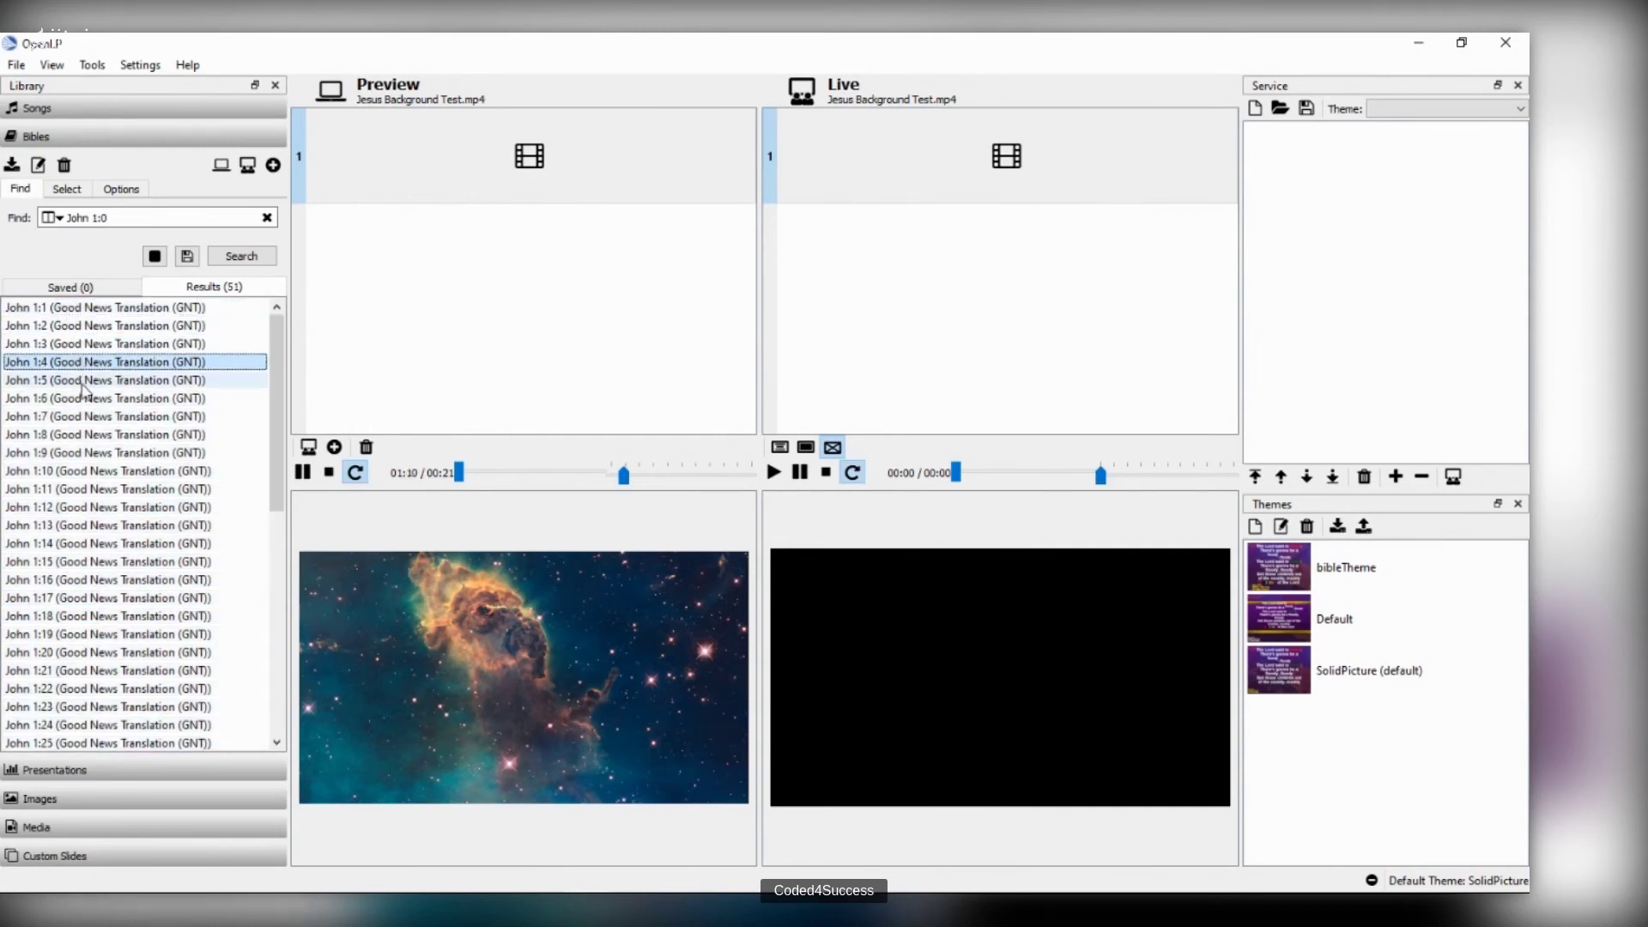
{"action": "left_click", "coordinate": [83, 380]}
{"action": "left_click", "coordinate": [86, 307]}
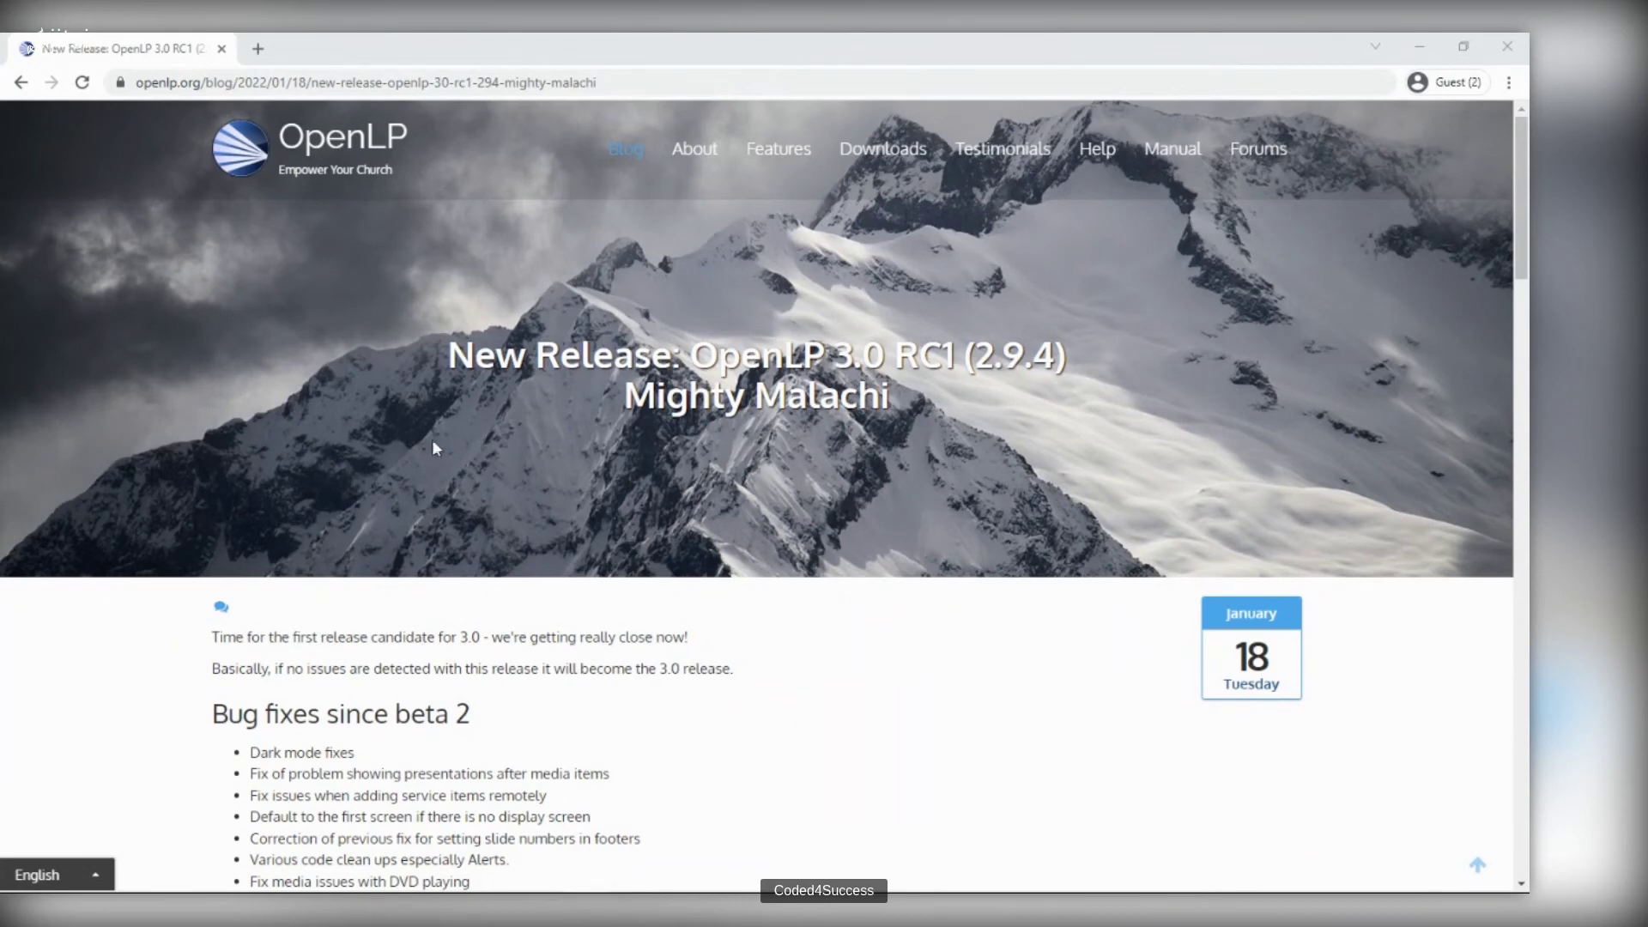
Step: Highlight 'OpenLP 3.0' in the release title and the 'Bug fixes since beta 2' heading
{"action": "scroll", "coordinate": [433, 447], "scroll_direction": "down", "scroll_amount": 1}
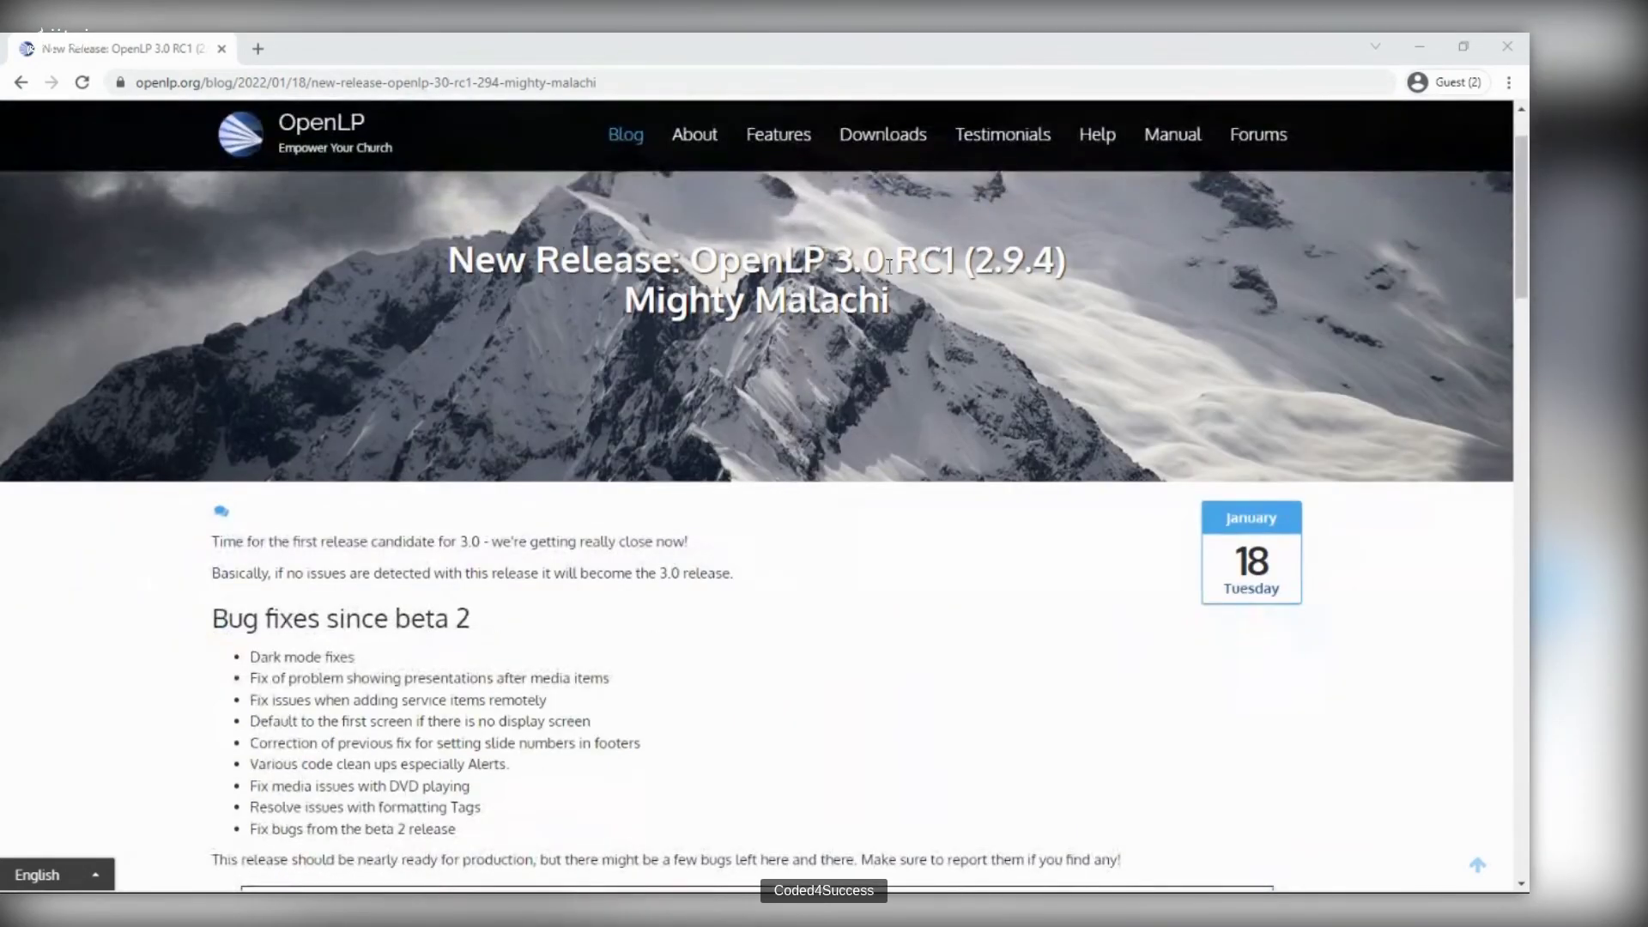
{"action": "left_click_drag", "start_coordinate": [452, 271], "coordinate": [704, 262]}
{"action": "left_click", "coordinate": [920, 339]}
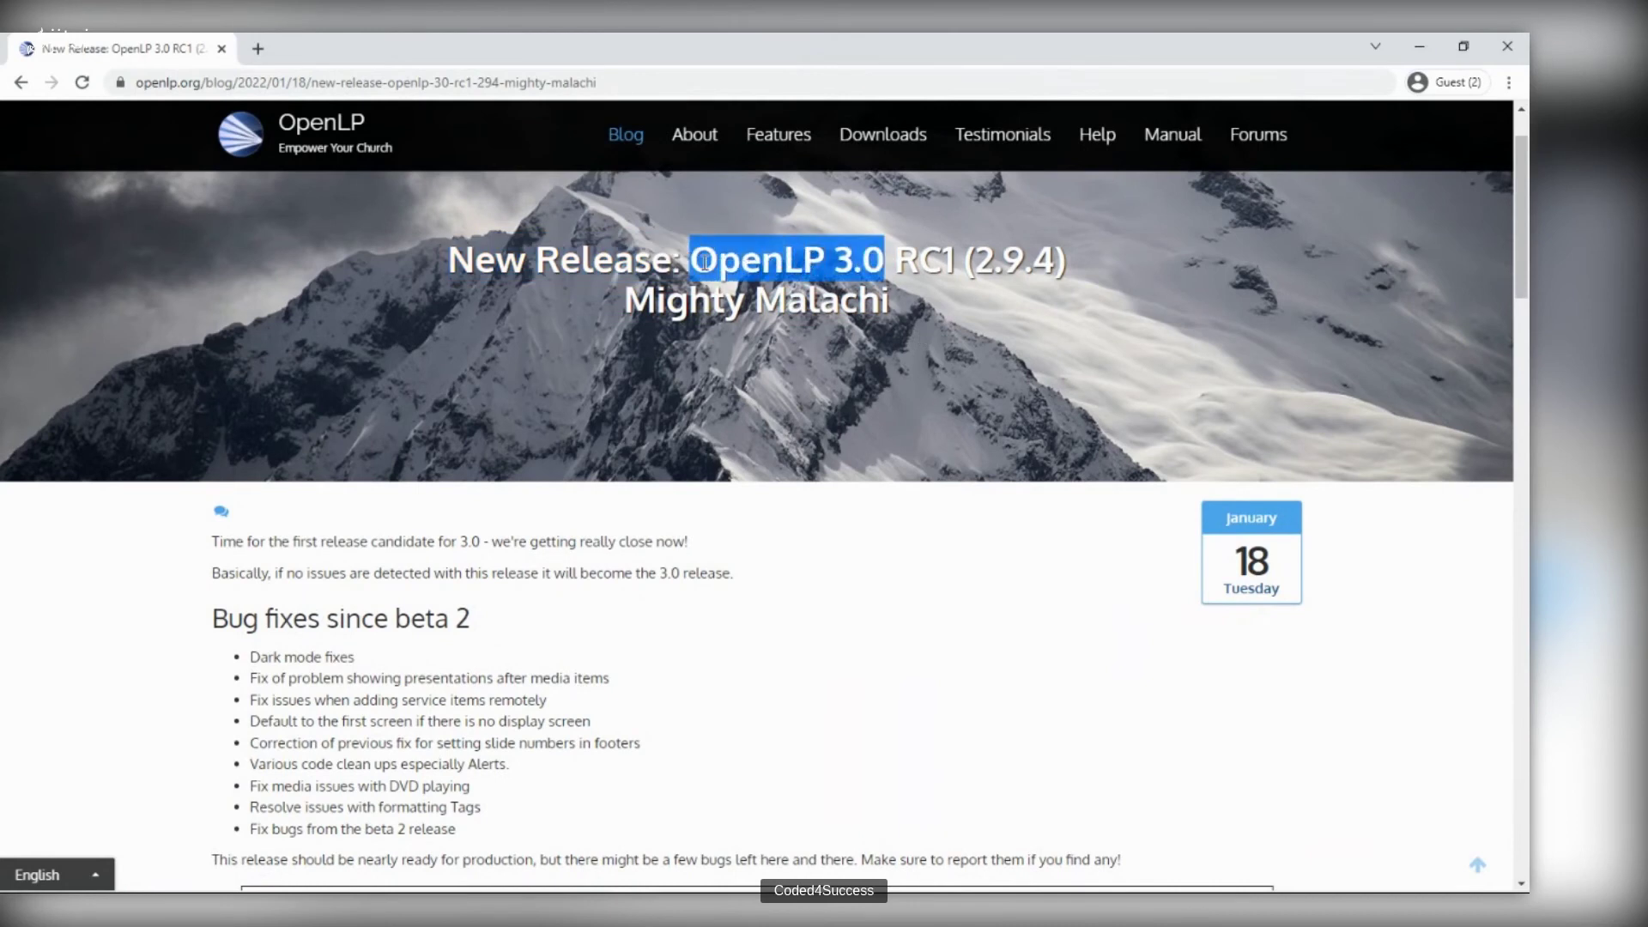
{"action": "scroll", "coordinate": [307, 653], "scroll_direction": "down", "scroll_amount": 1}
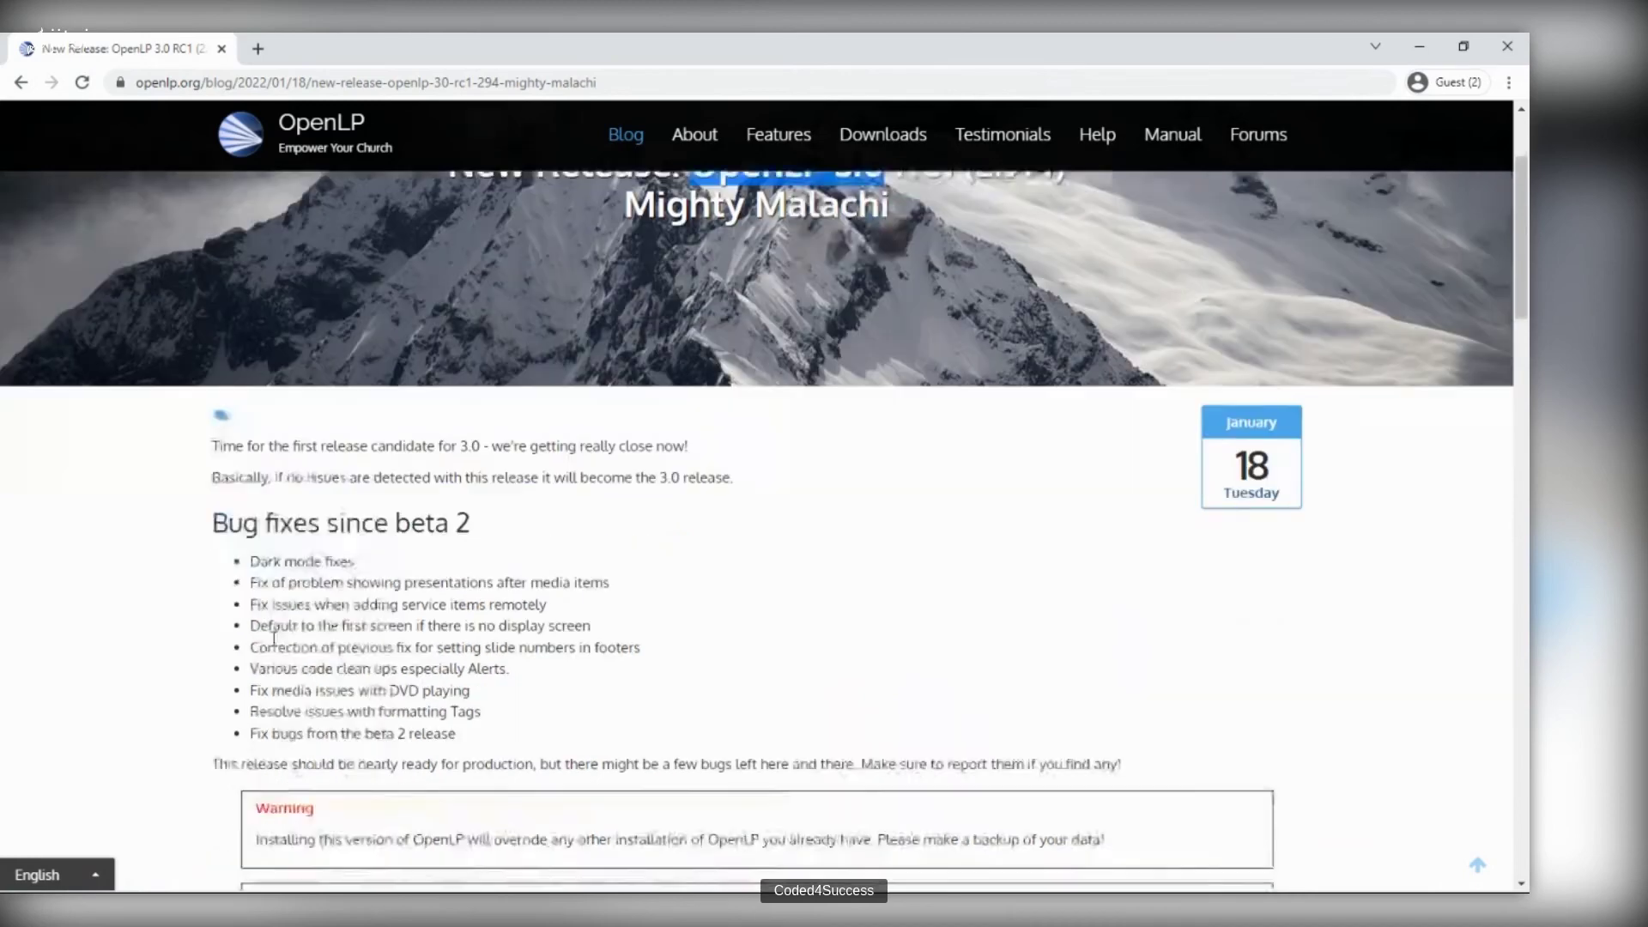
{"action": "left_click_drag", "start_coordinate": [213, 525], "coordinate": [470, 528]}
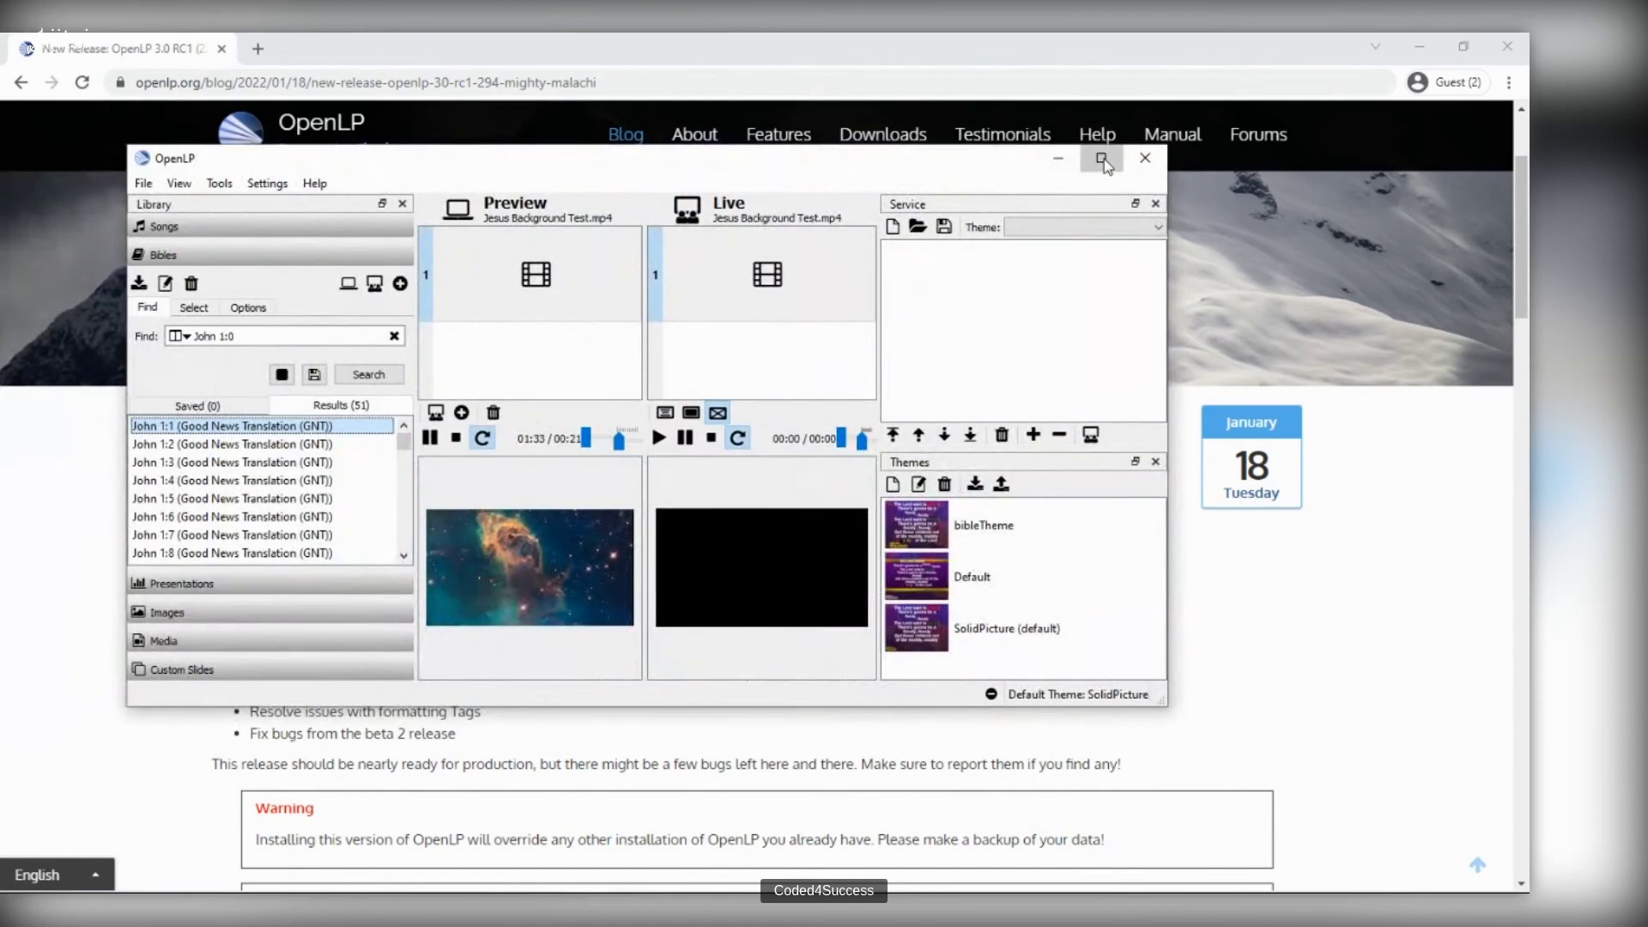
Step: Maximize OpenLP, set Amplified Bible (AMP) as second version and rerun the John 1:0 search
{"action": "left_click", "coordinate": [1102, 158]}
{"action": "left_click", "coordinate": [121, 188]}
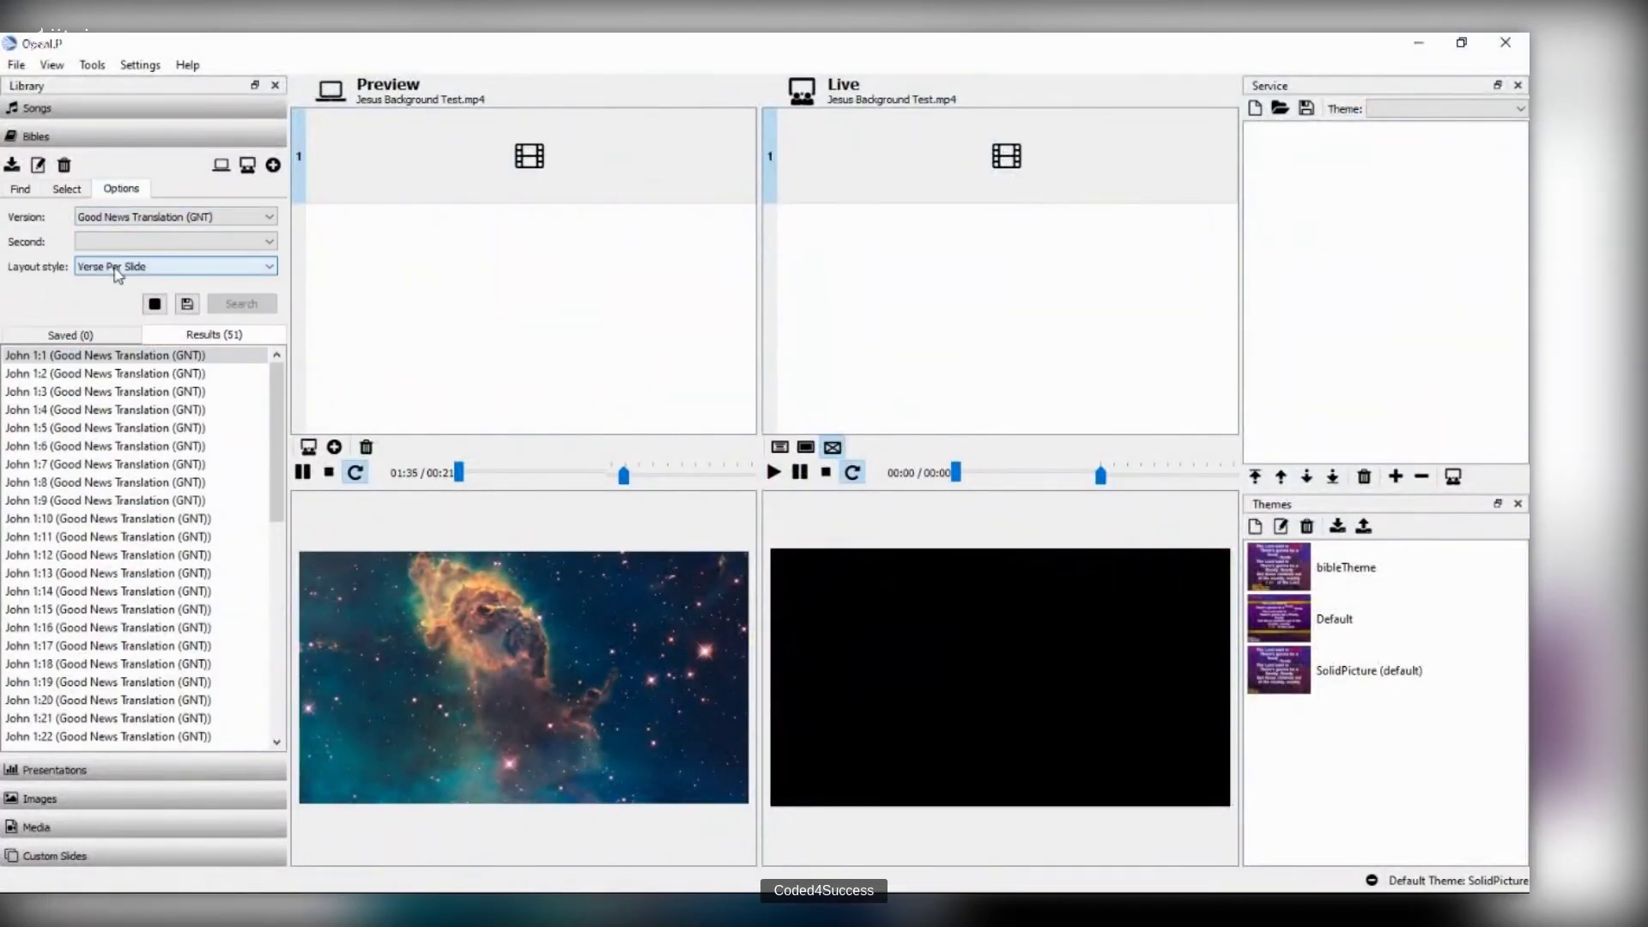
{"action": "left_click", "coordinate": [124, 241]}
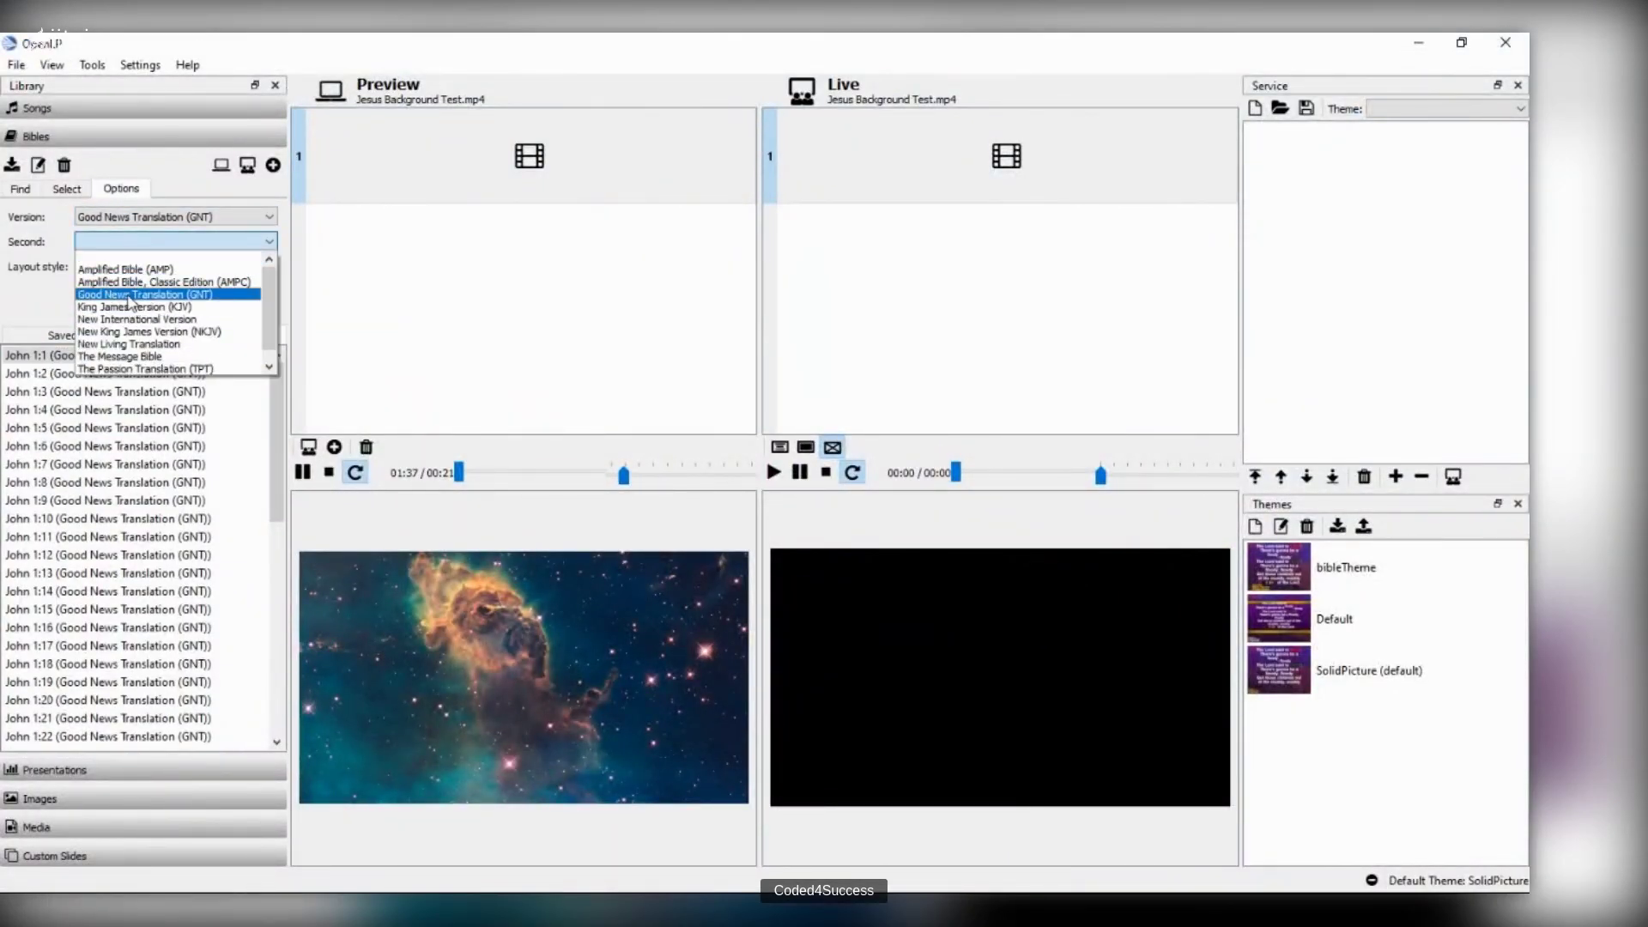
{"action": "left_click", "coordinate": [130, 297]}
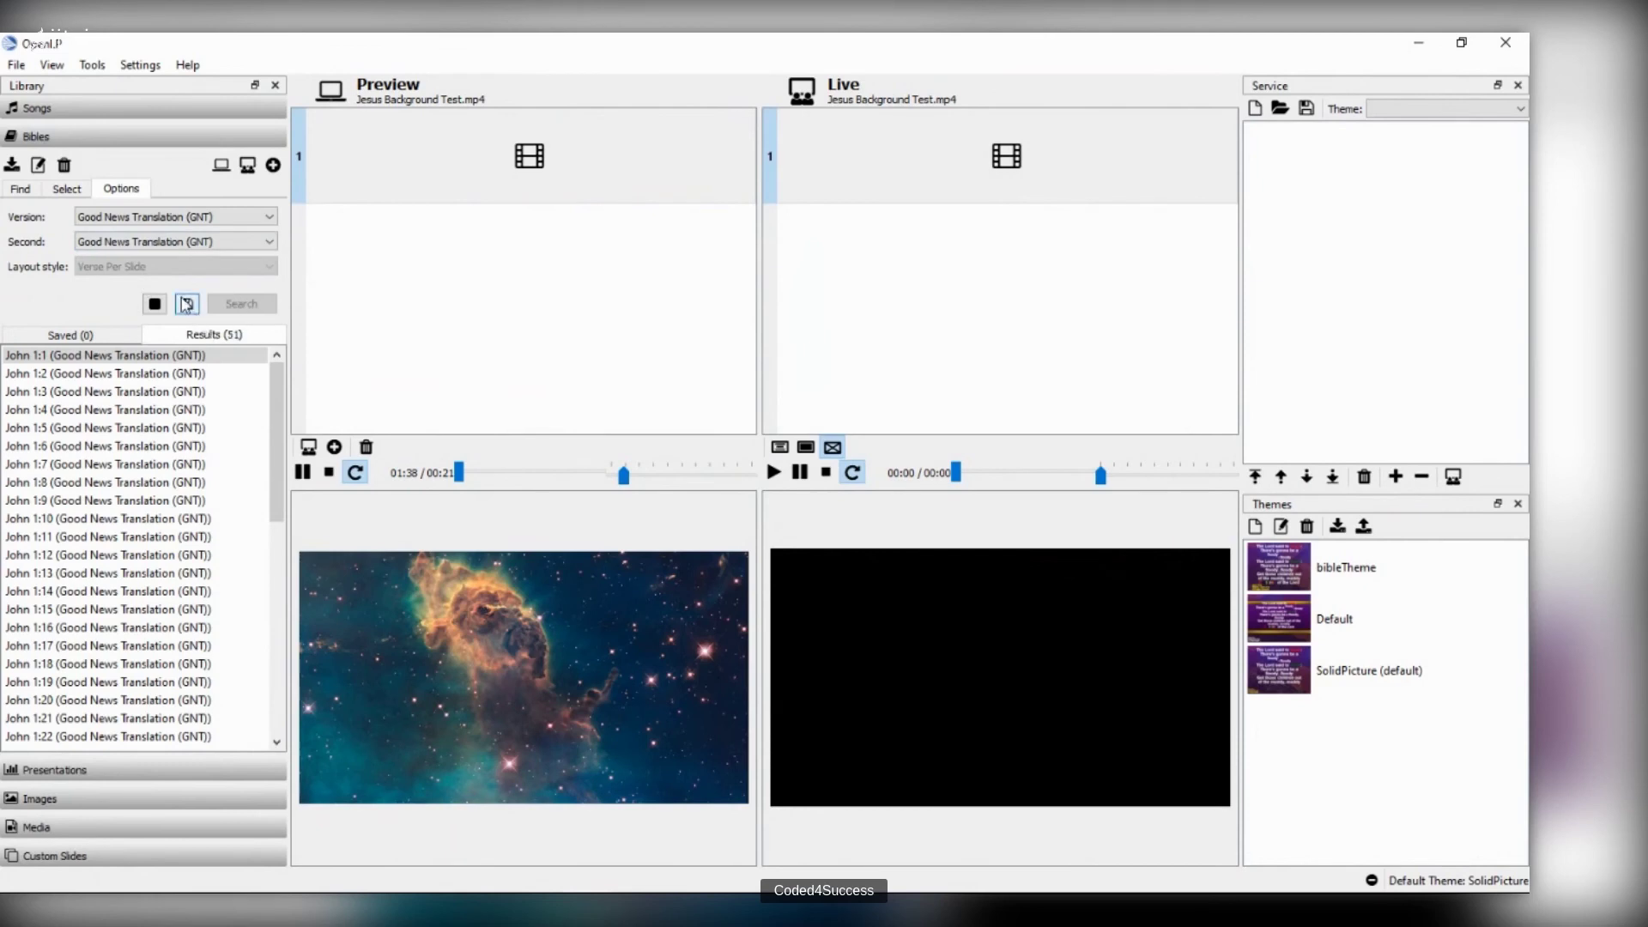
{"action": "left_click", "coordinate": [194, 249]}
{"action": "left_click", "coordinate": [120, 280]}
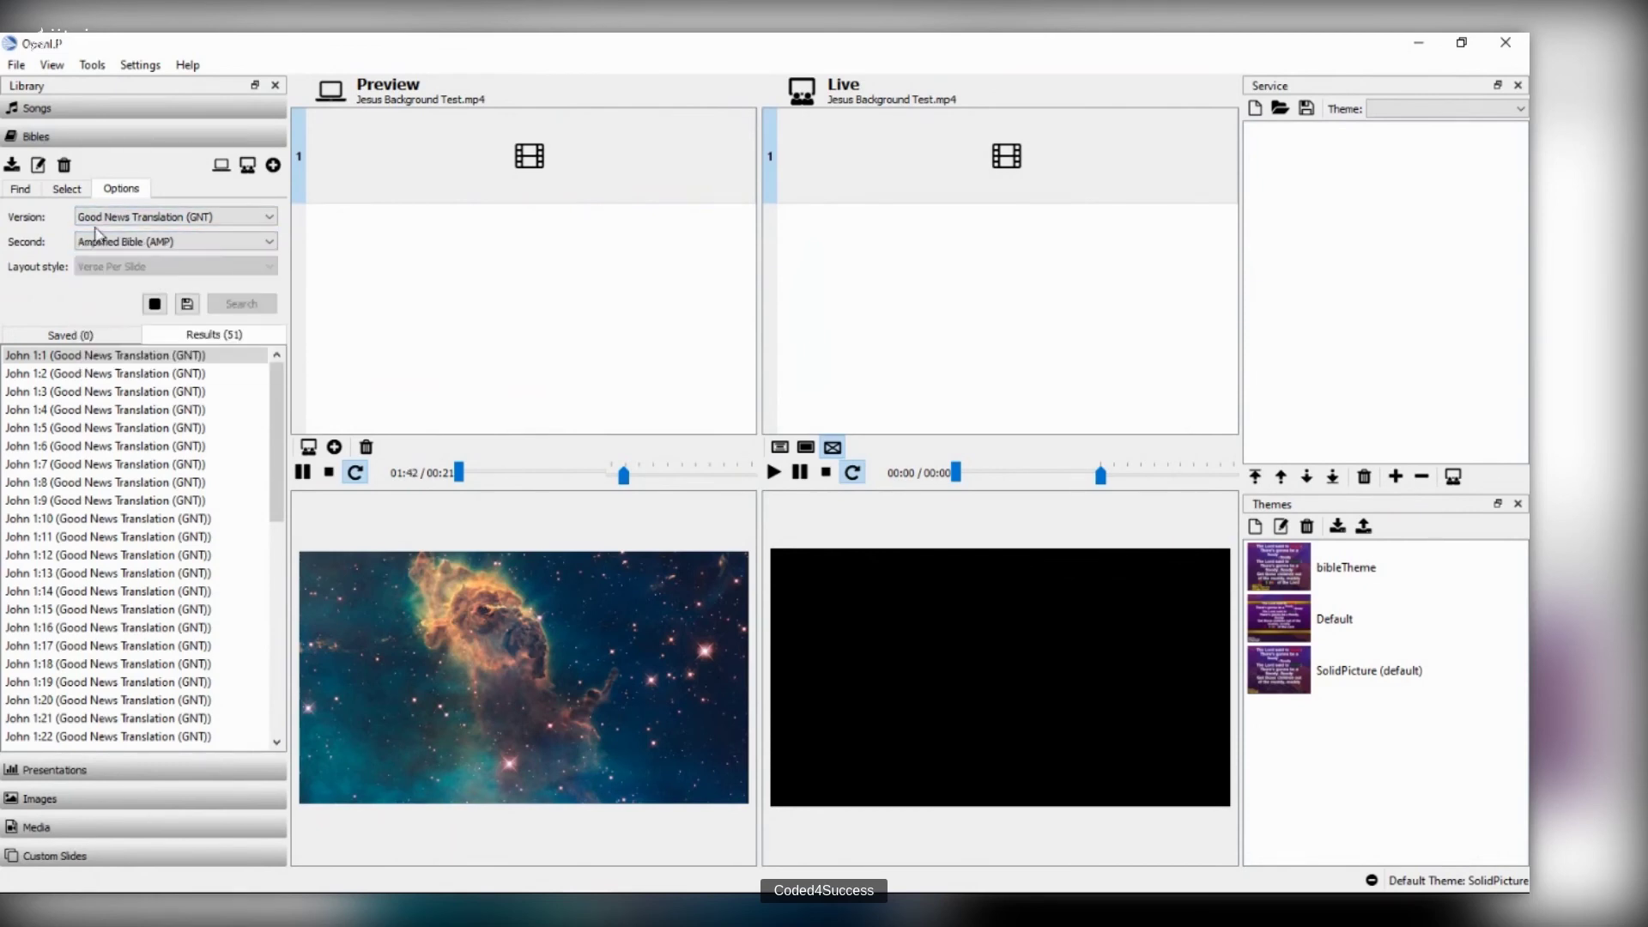
{"action": "left_click", "coordinate": [20, 189]}
{"action": "left_click", "coordinate": [242, 256]}
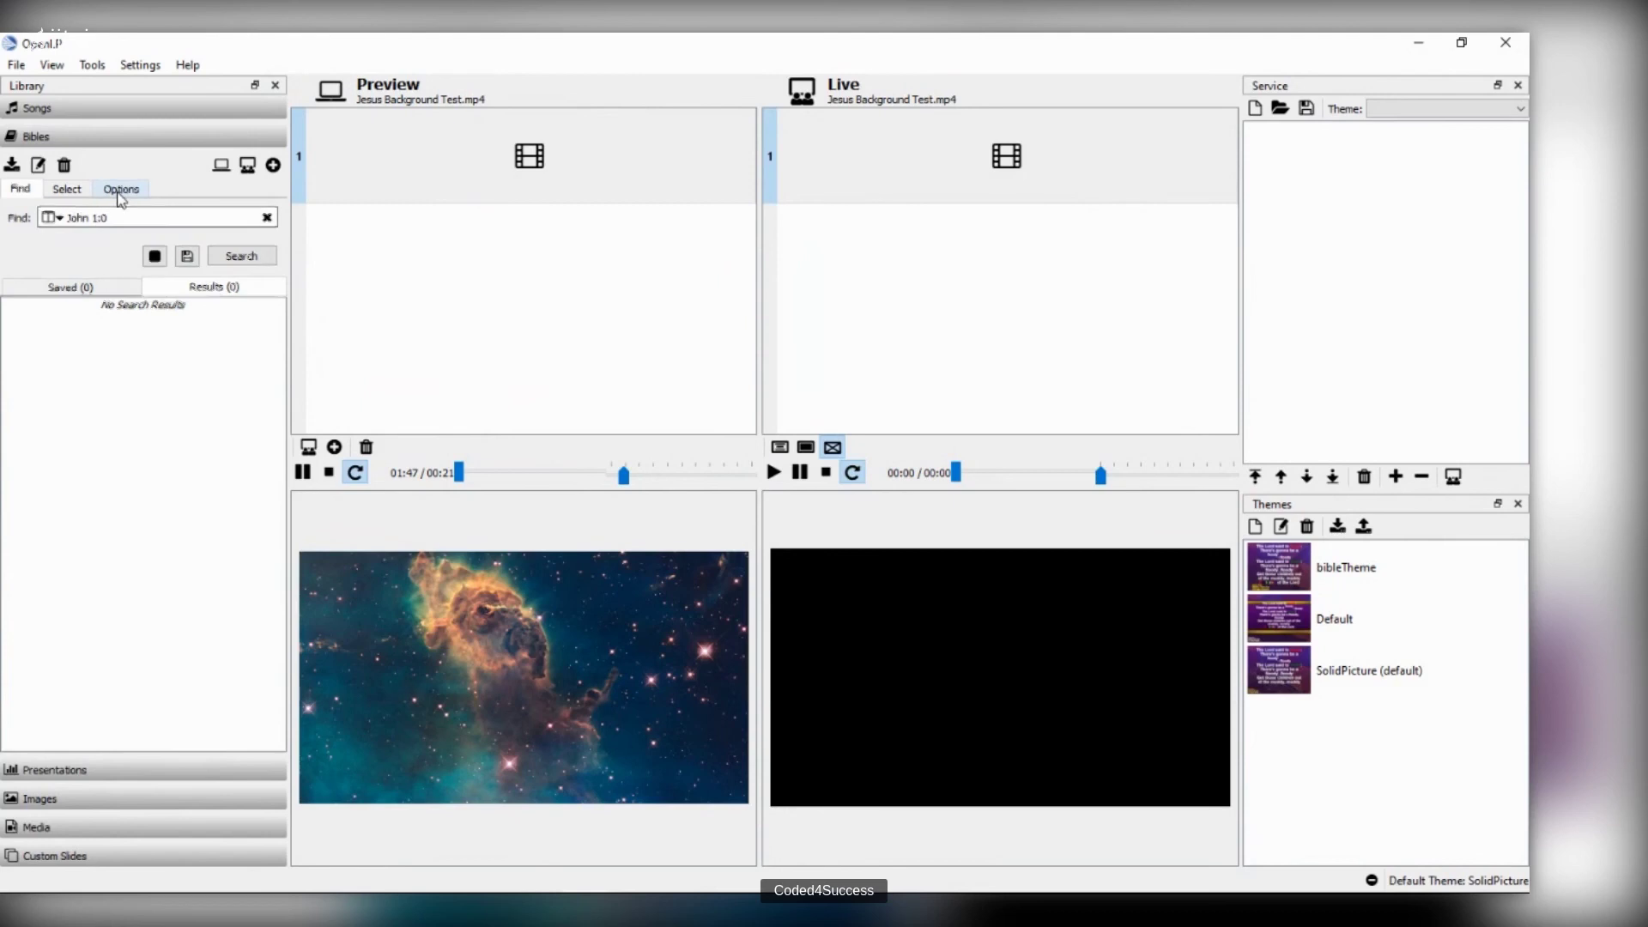
Step: Confirm the second version stays Amplified Bible (AMP) and return to reference search
{"action": "left_click", "coordinate": [121, 189]}
{"action": "scroll", "coordinate": [220, 241], "scroll_direction": "up", "scroll_amount": 3}
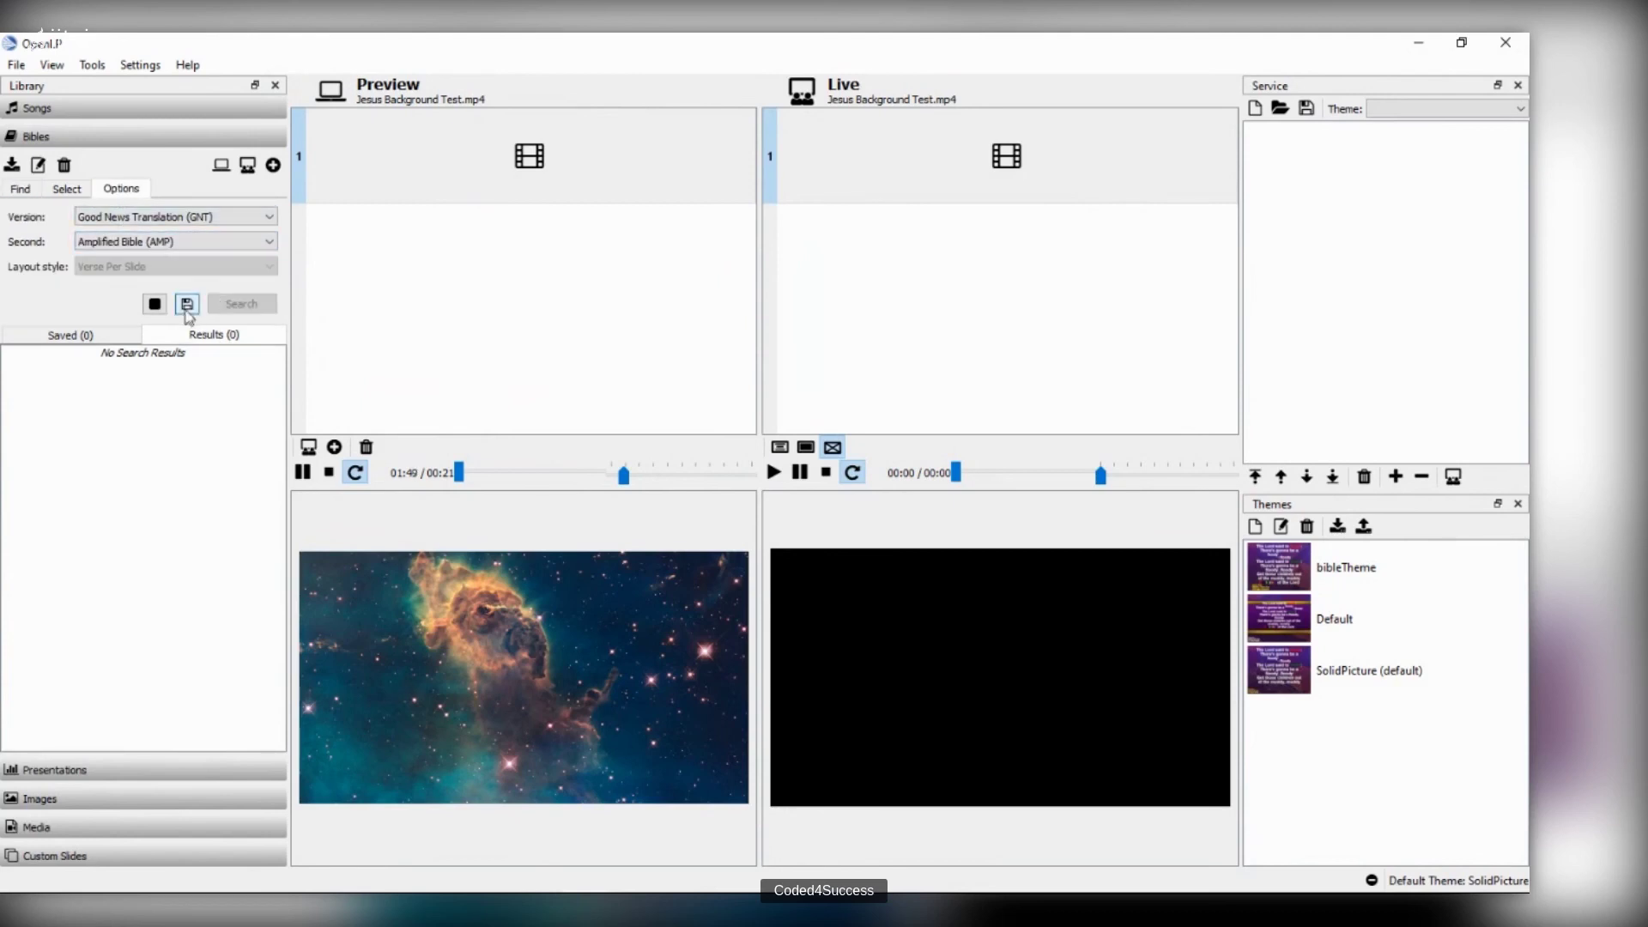
{"action": "left_click", "coordinate": [193, 241]}
{"action": "left_click", "coordinate": [198, 247]}
{"action": "left_click", "coordinate": [20, 189]}
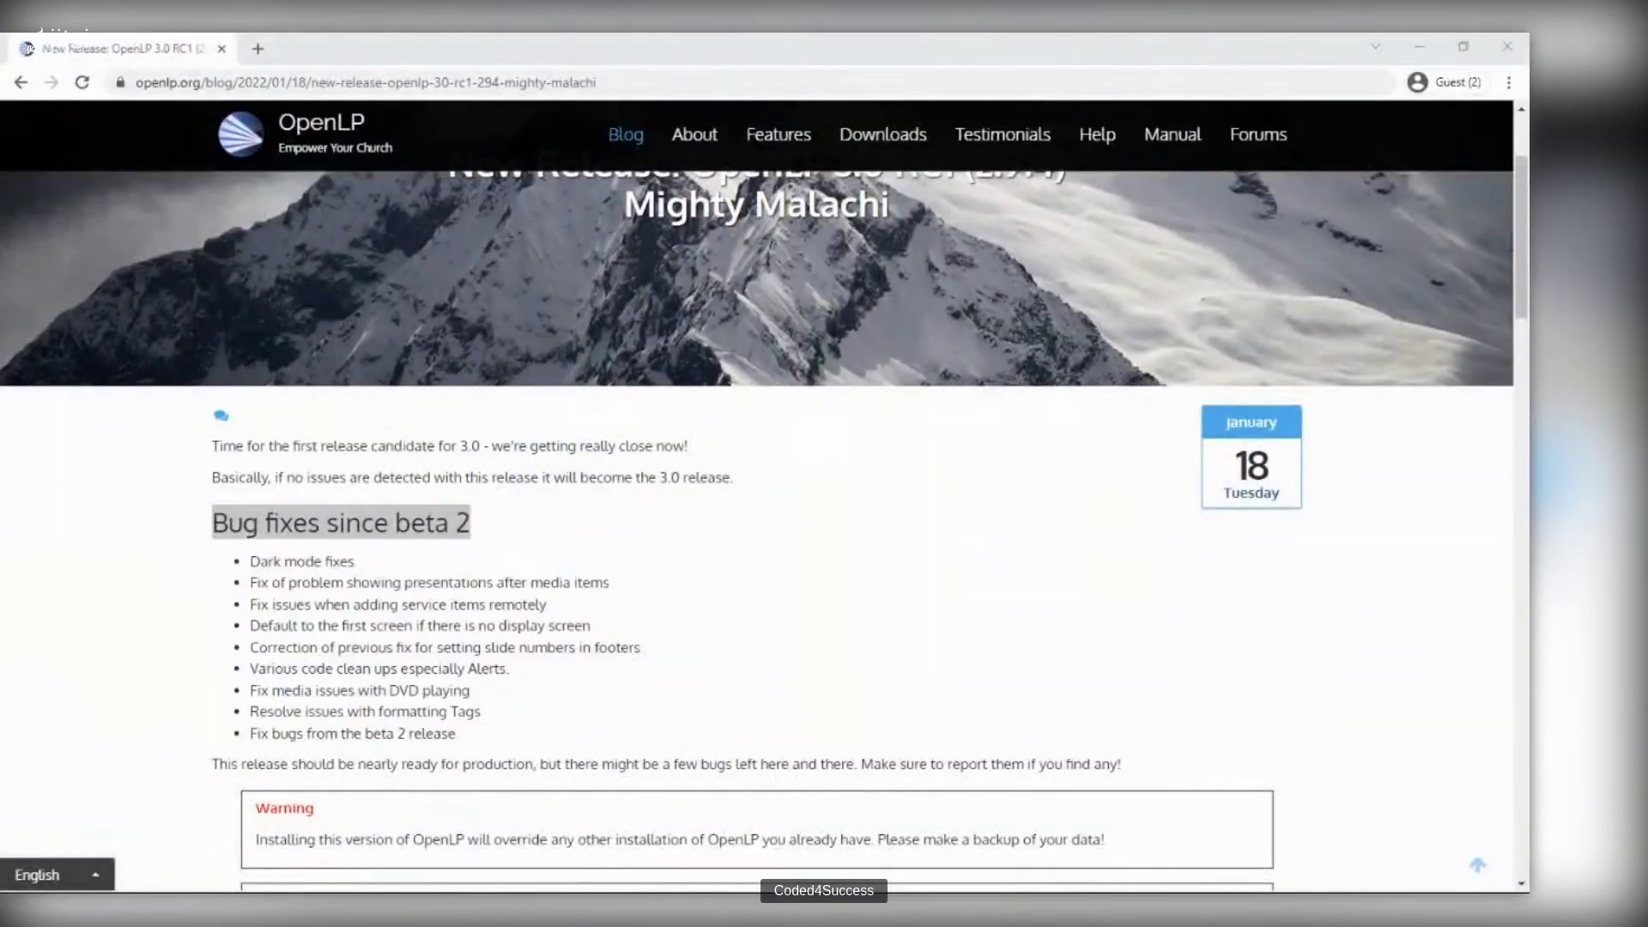
Step: Clear the bug-fix heading highlight and scroll through the RC1 post's beta 2 fixes and installation warnings
{"action": "left_click", "coordinate": [477, 546]}
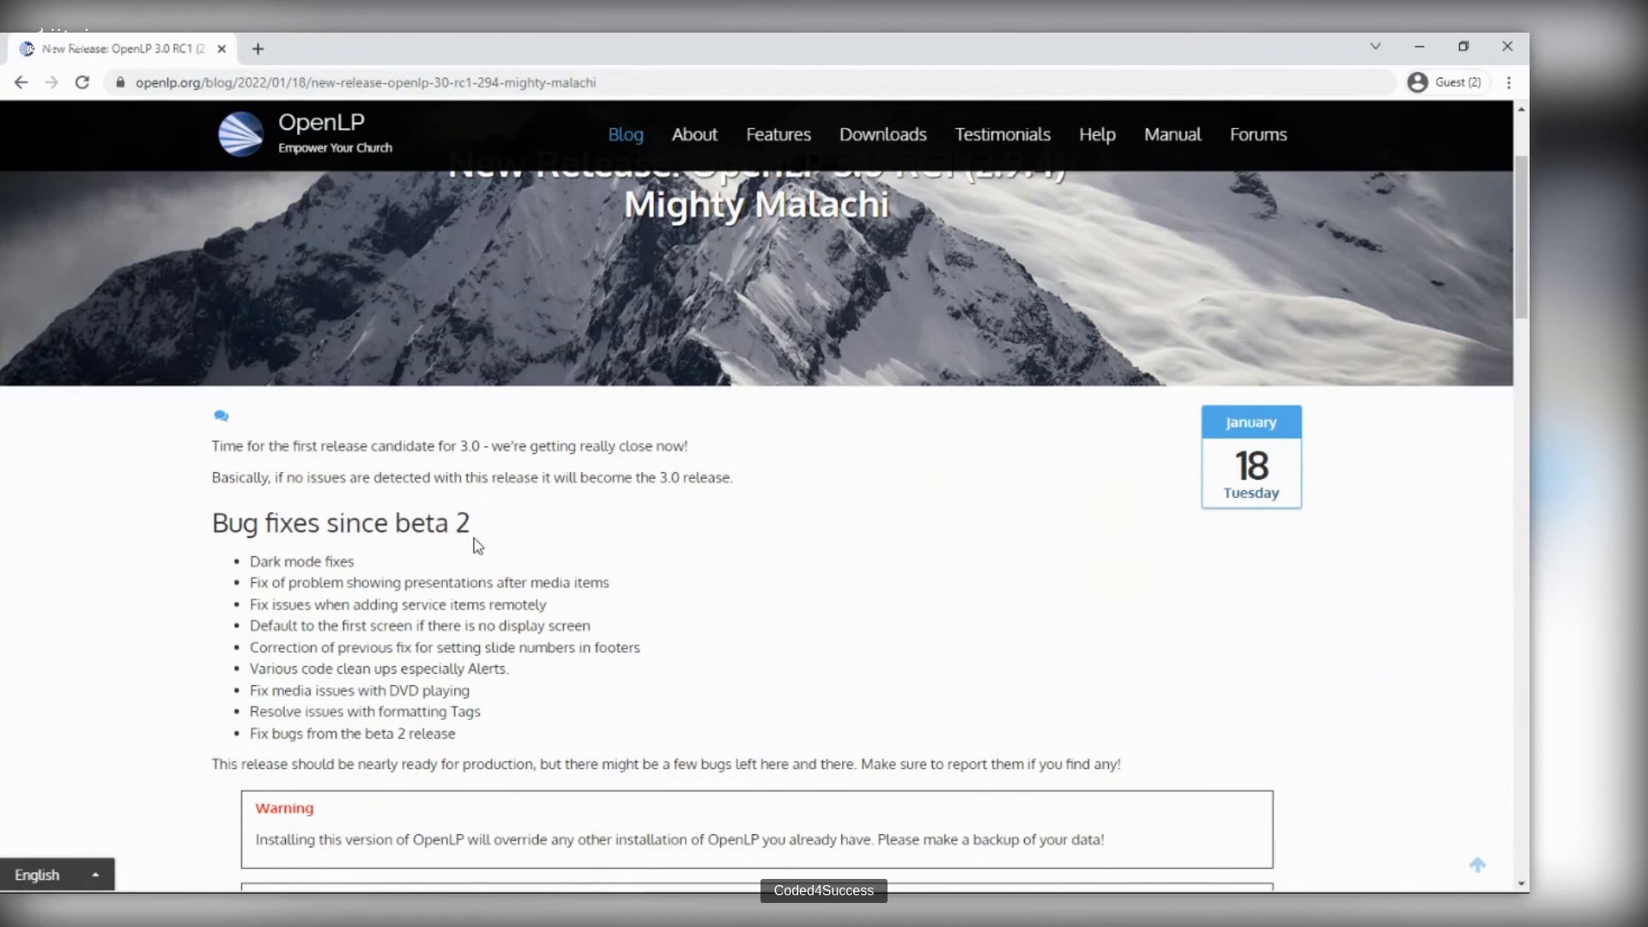
{"action": "scroll", "coordinate": [479, 567], "scroll_direction": "down", "scroll_amount": 3}
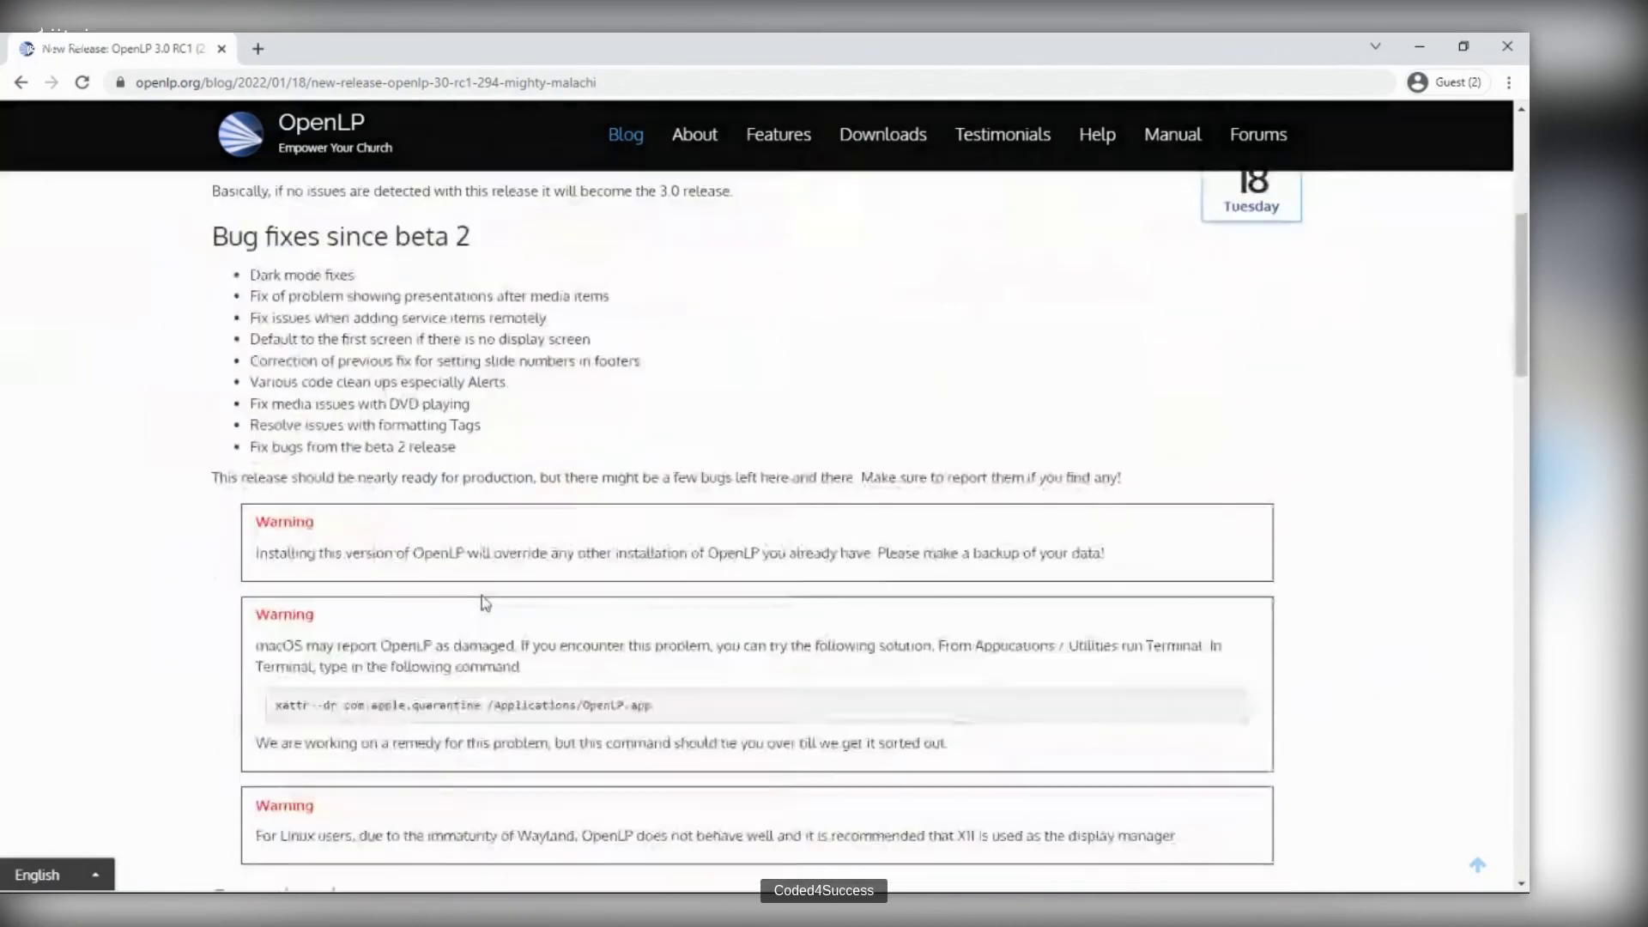
{"action": "scroll", "coordinate": [482, 595], "scroll_direction": "up", "scroll_amount": 6}
{"action": "scroll", "coordinate": [481, 575], "scroll_direction": "down", "scroll_amount": 3}
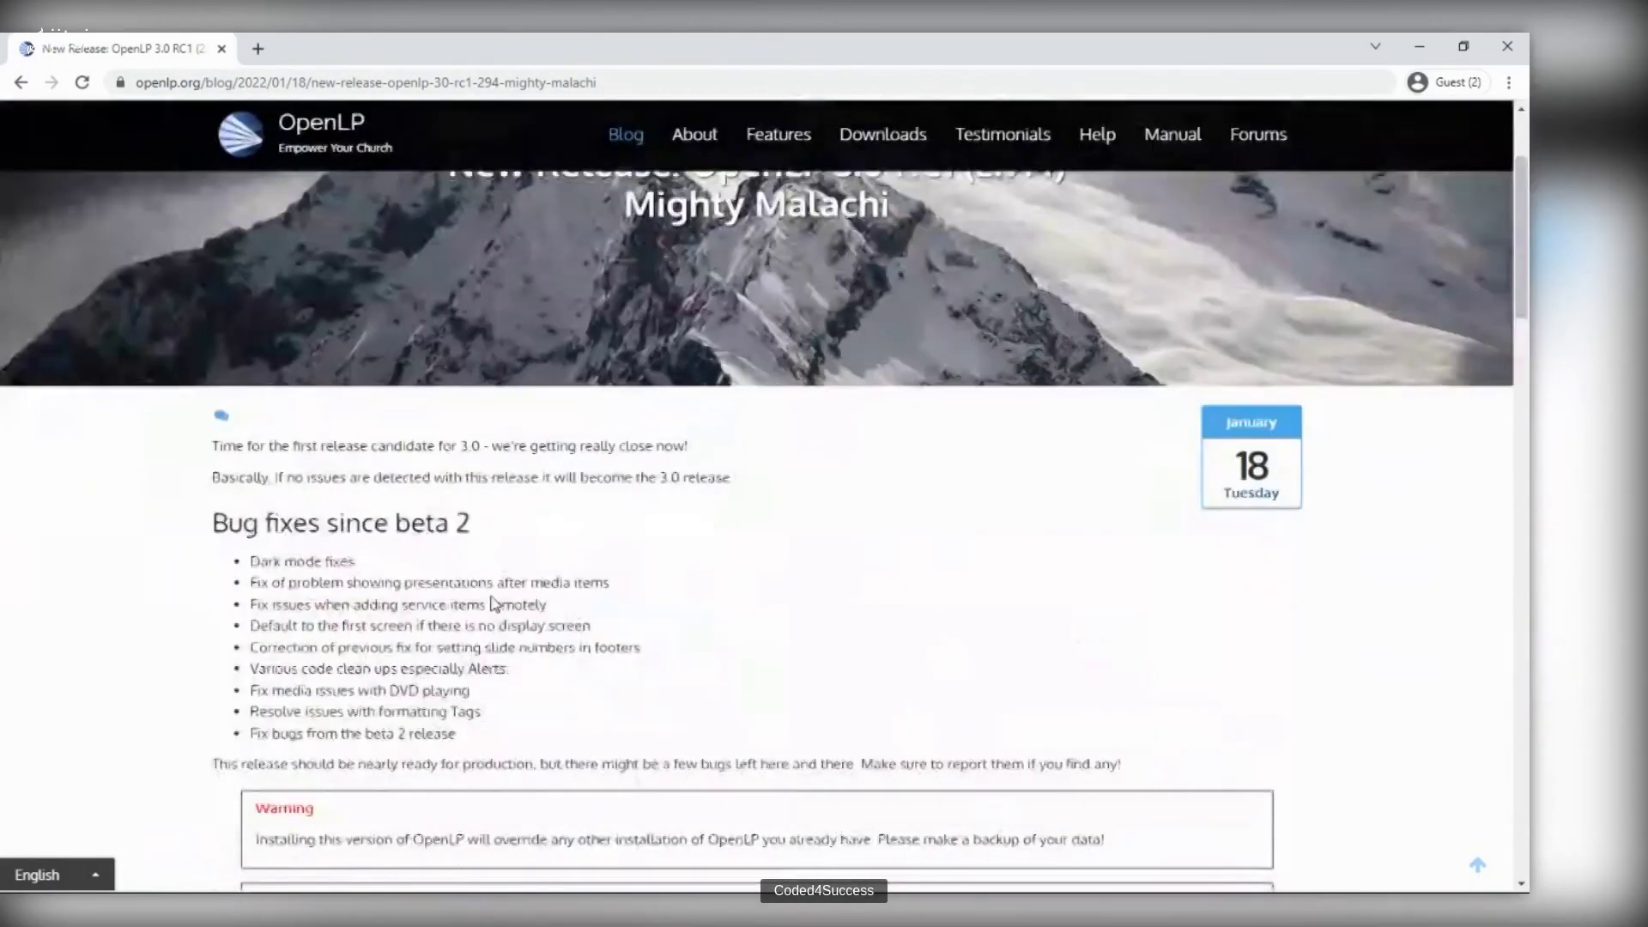